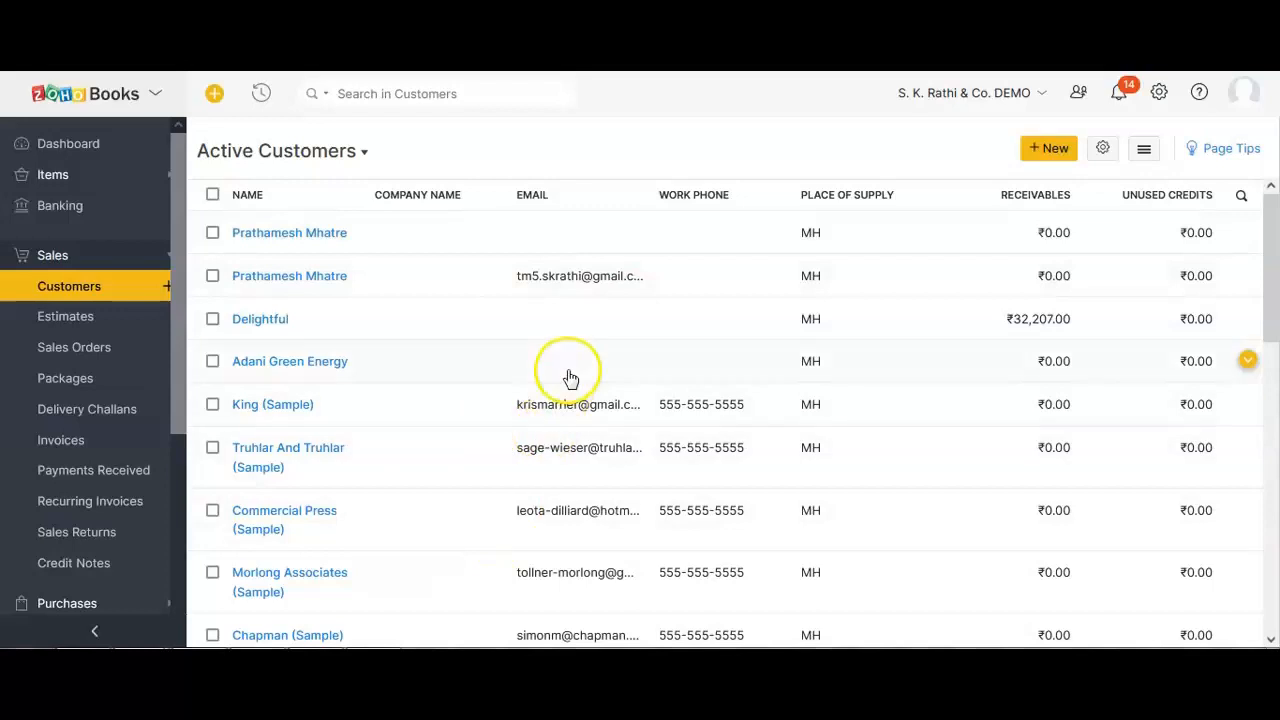
# Open and discard the New Customer form several times, including once via quick-create.
pyautogui.click(1040, 154)
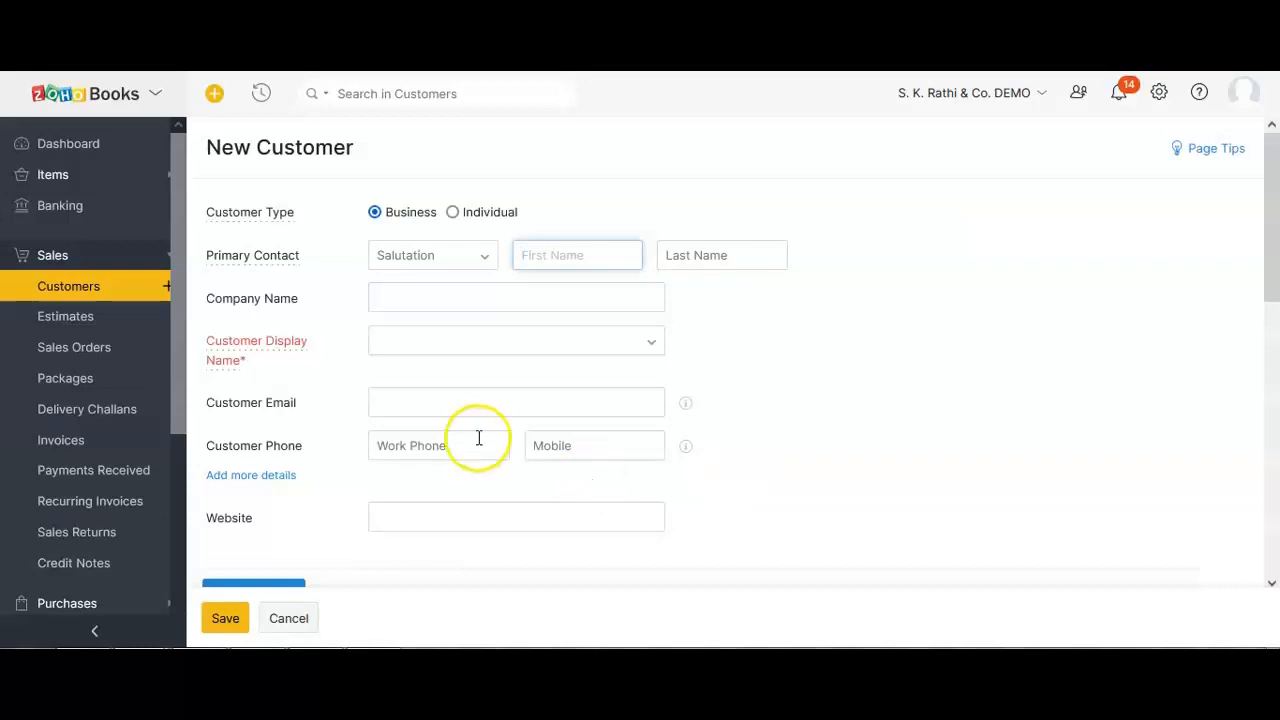
pyautogui.click(289, 618)
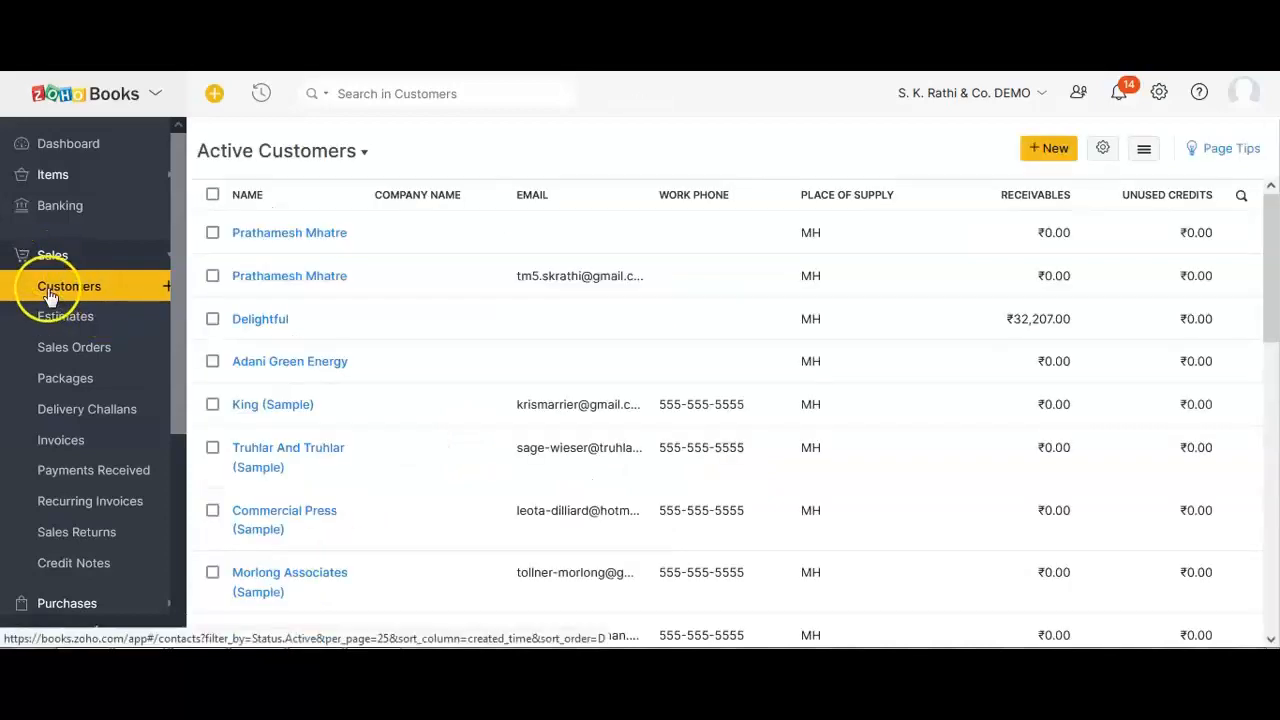
pyautogui.click(167, 292)
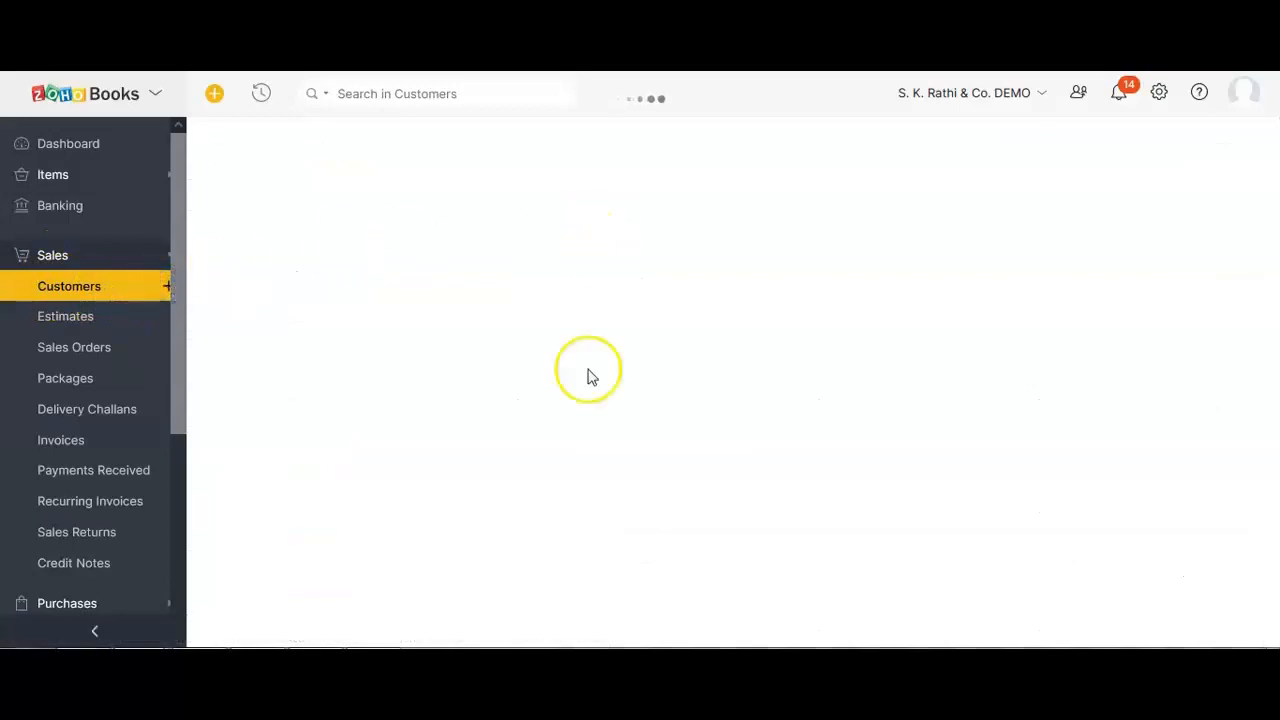
pyautogui.click(282, 619)
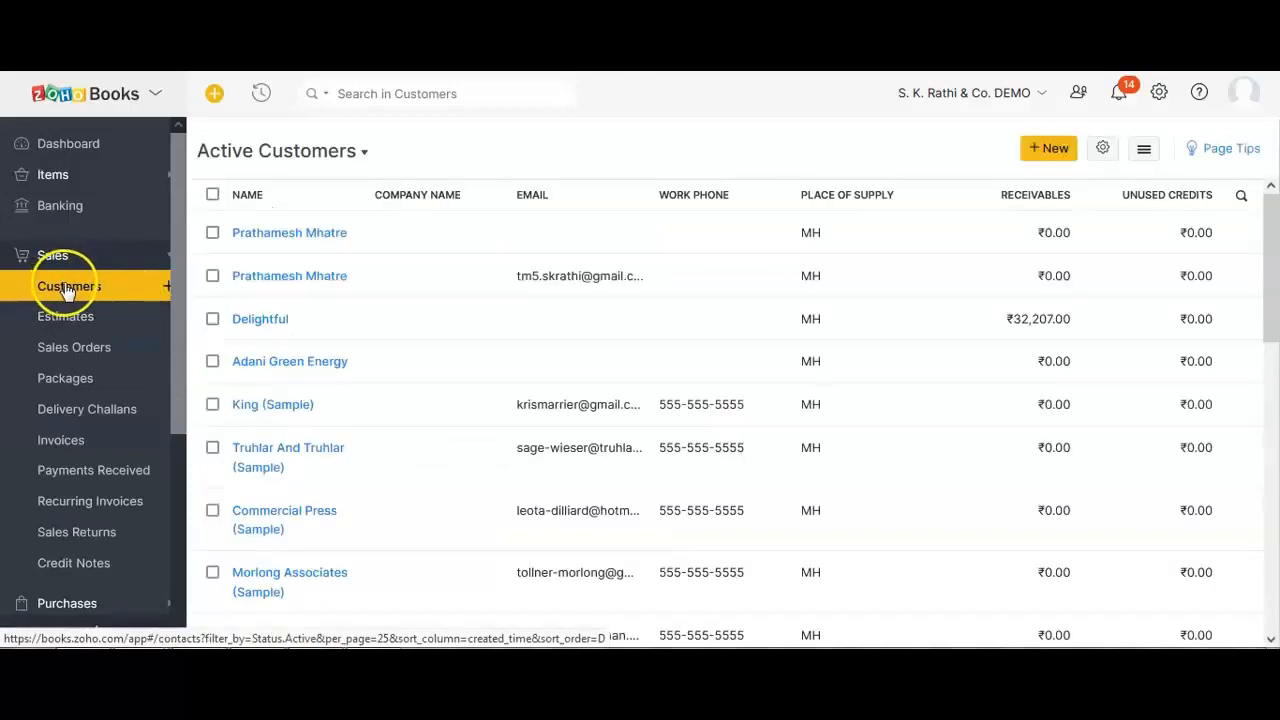
pyautogui.click(1043, 158)
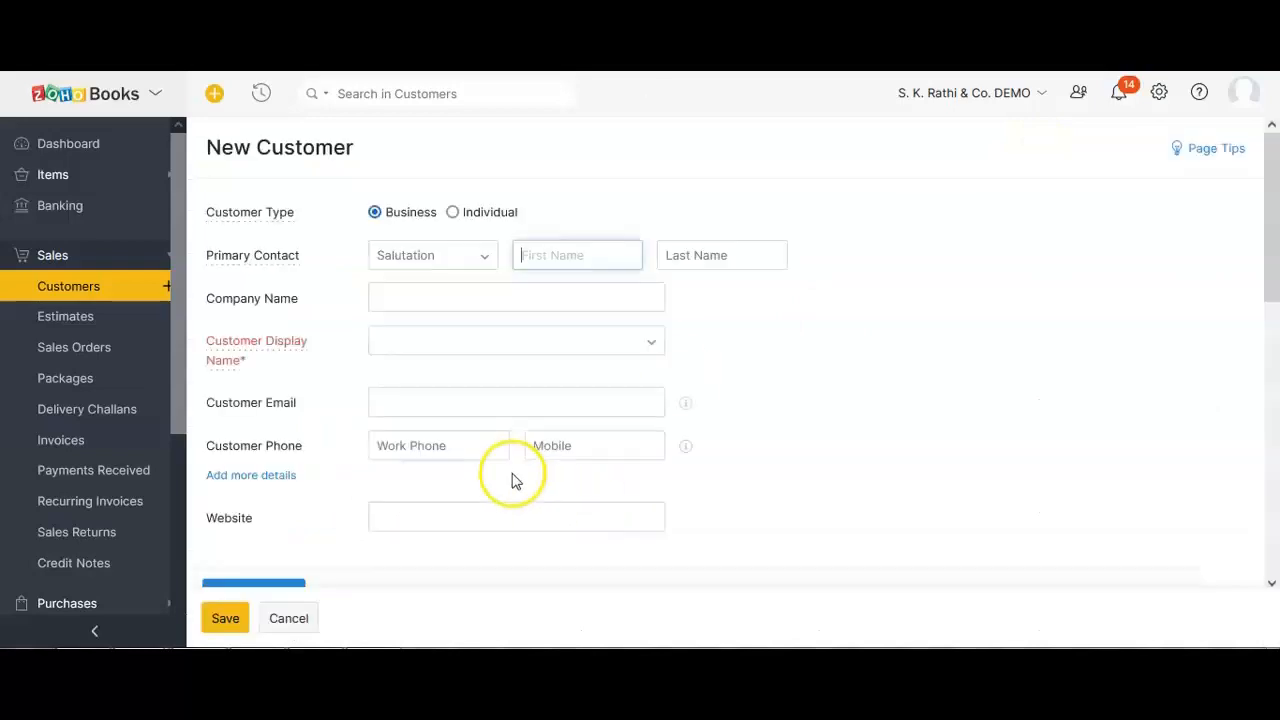
pyautogui.click(289, 618)
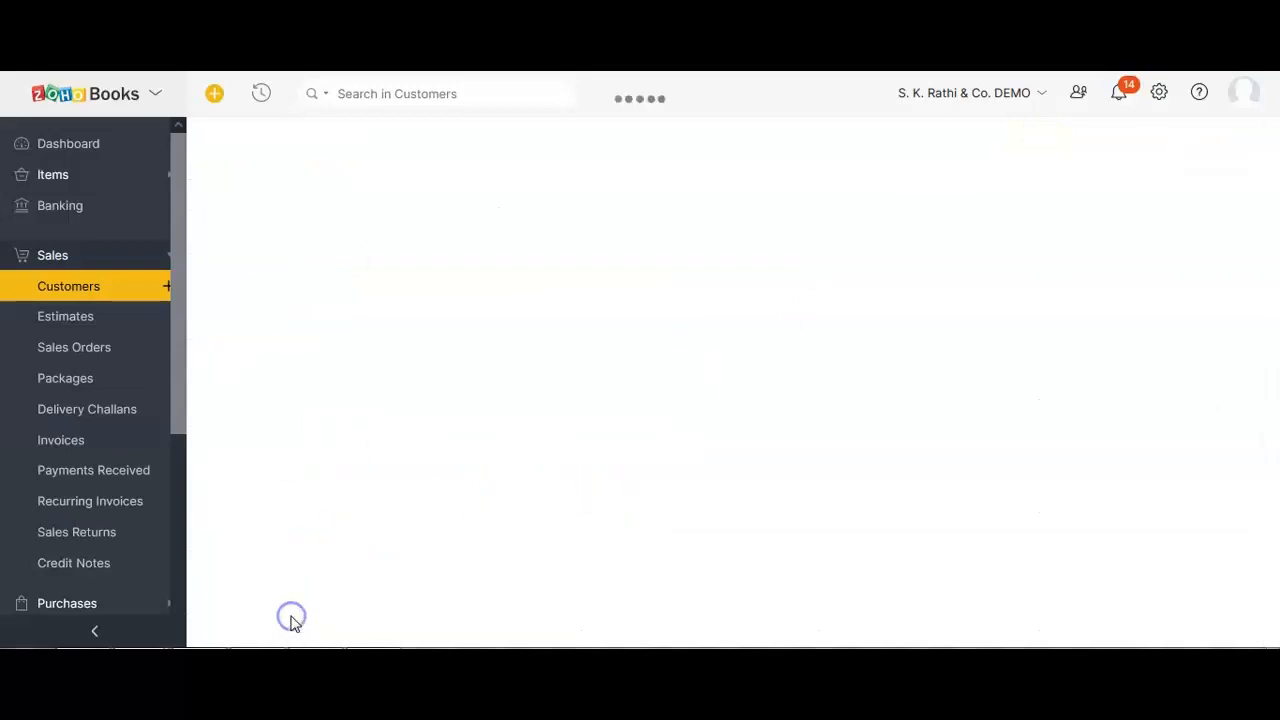
pyautogui.click(215, 97)
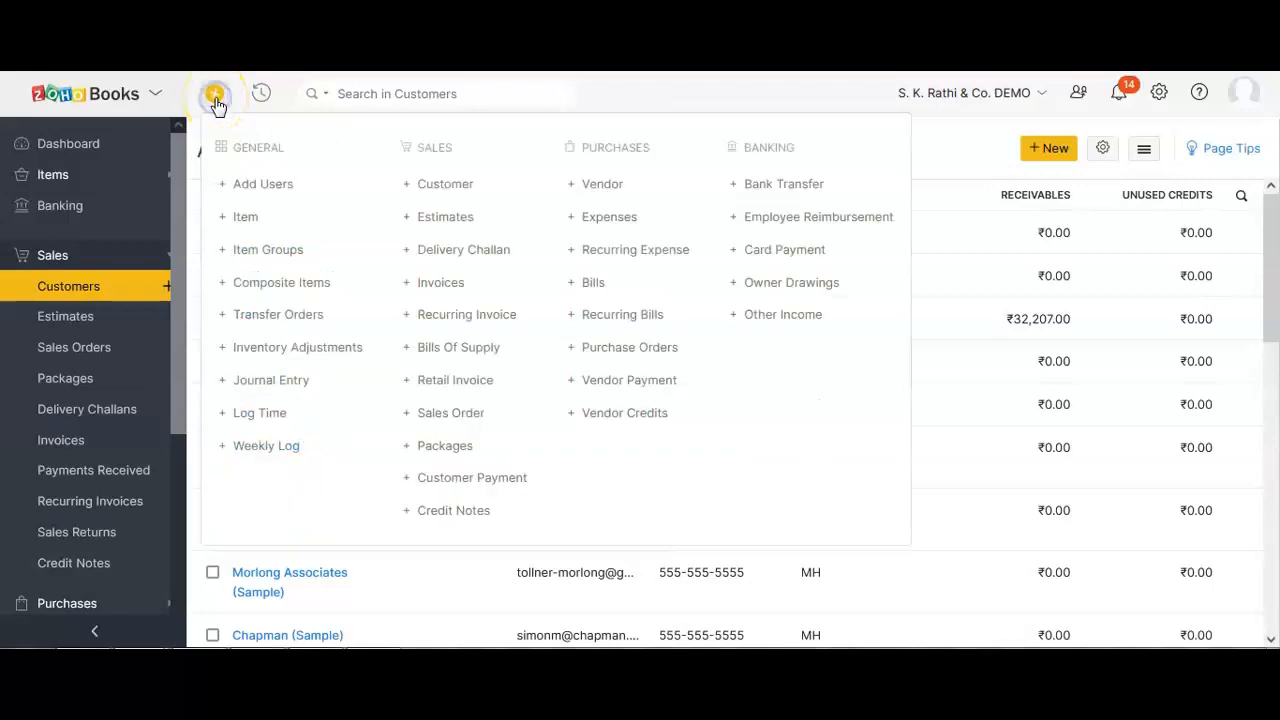
pyautogui.click(412, 190)
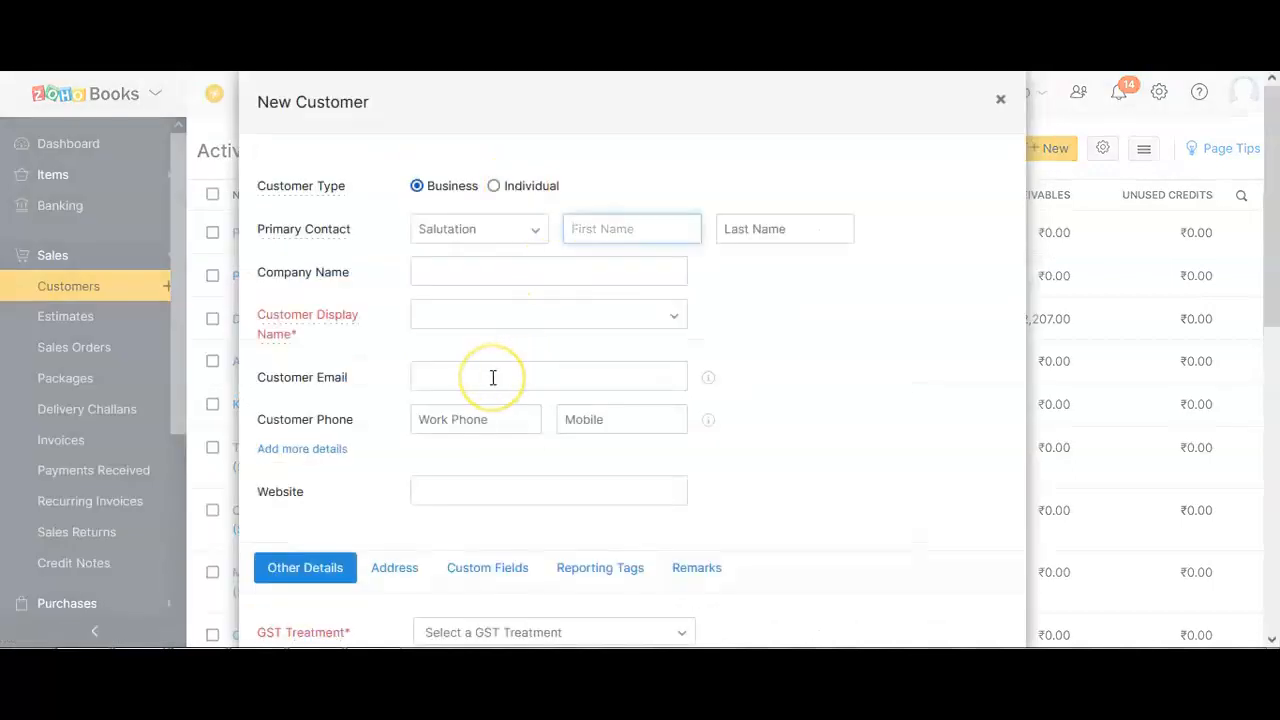
pyautogui.scroll(-3, 493, 377)
pyautogui.scroll(3, 493, 377)
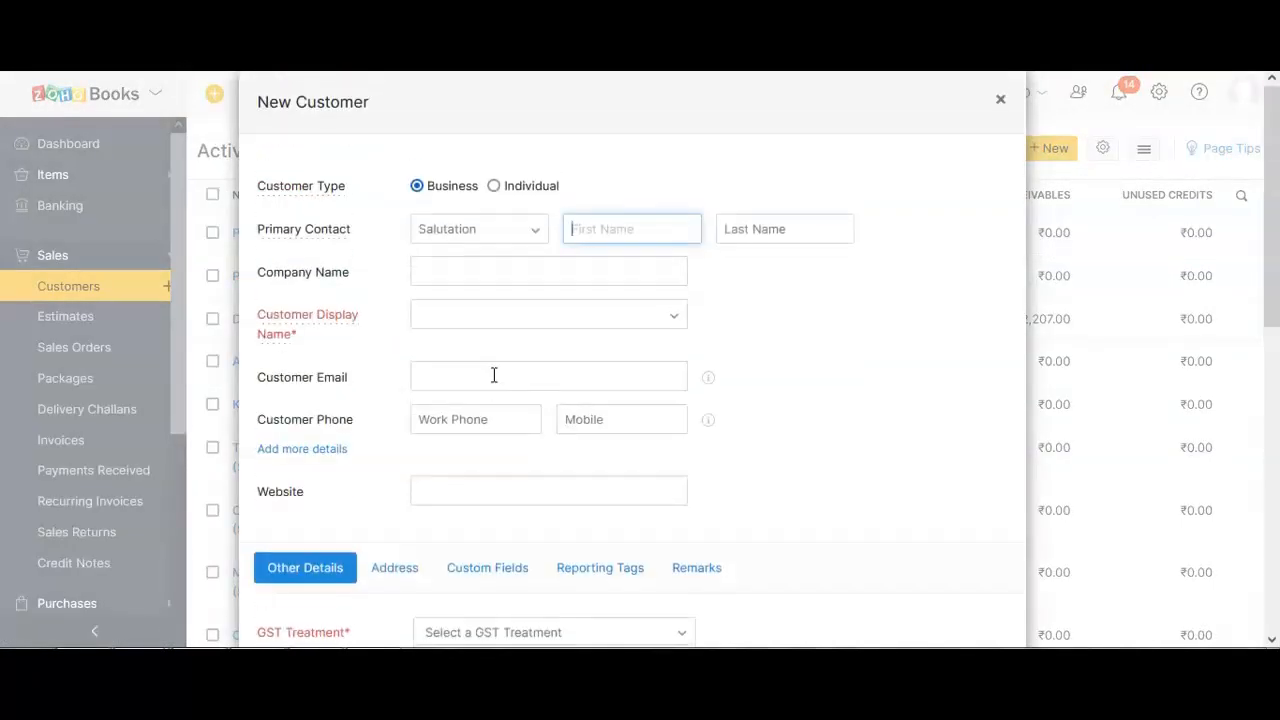
pyautogui.click(1000, 99)
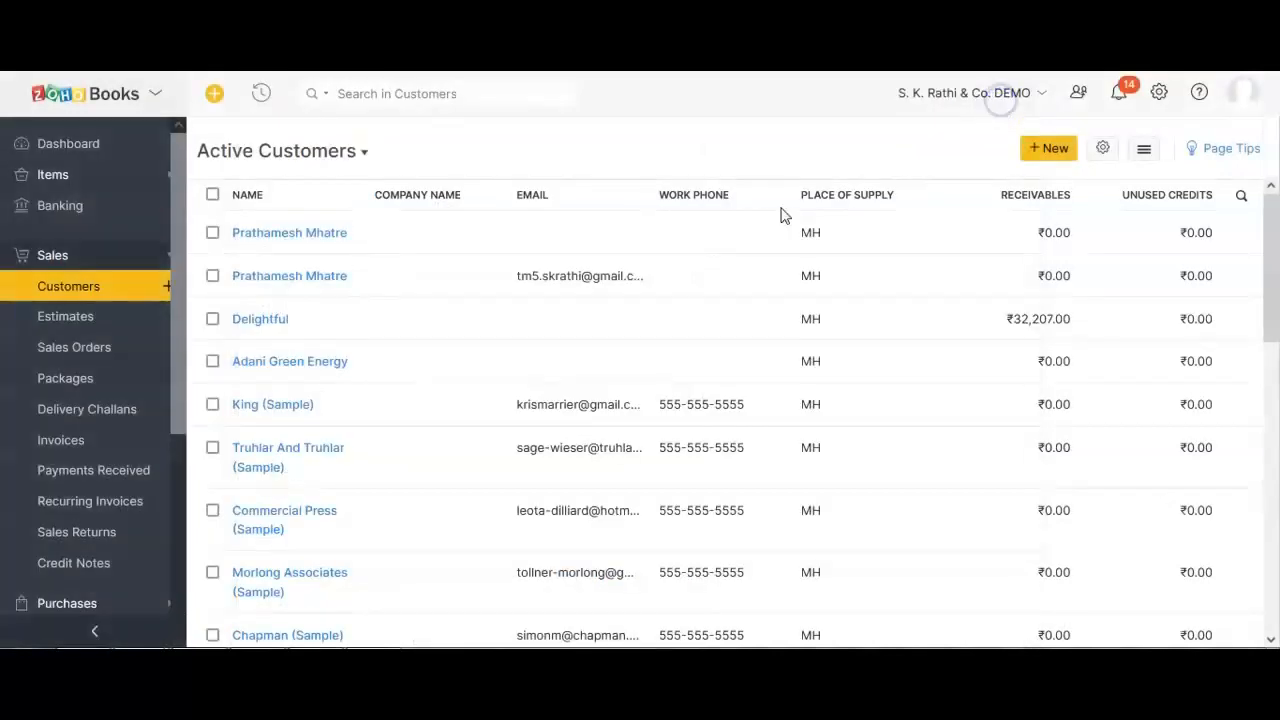
# Open a fresh New Customer form and enter the customer's display name.
pyautogui.click(1040, 146)
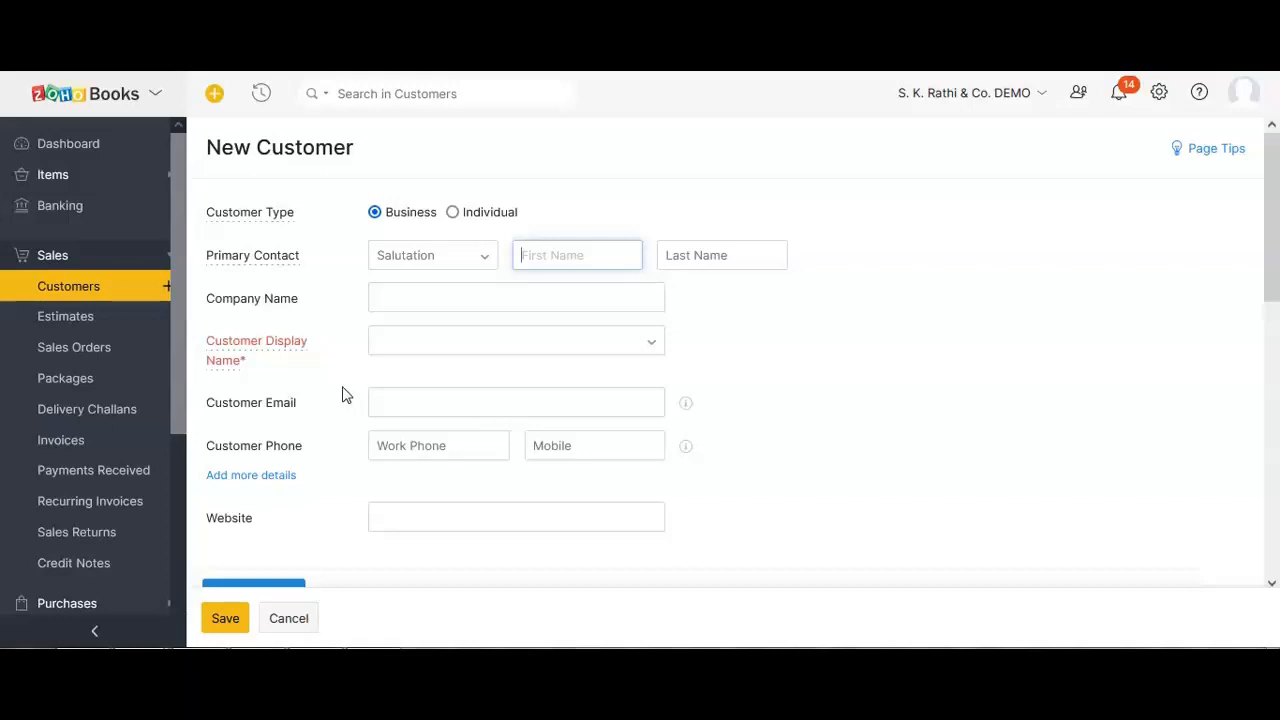
pyautogui.click(457, 391)
pyautogui.moveTo(223, 346)
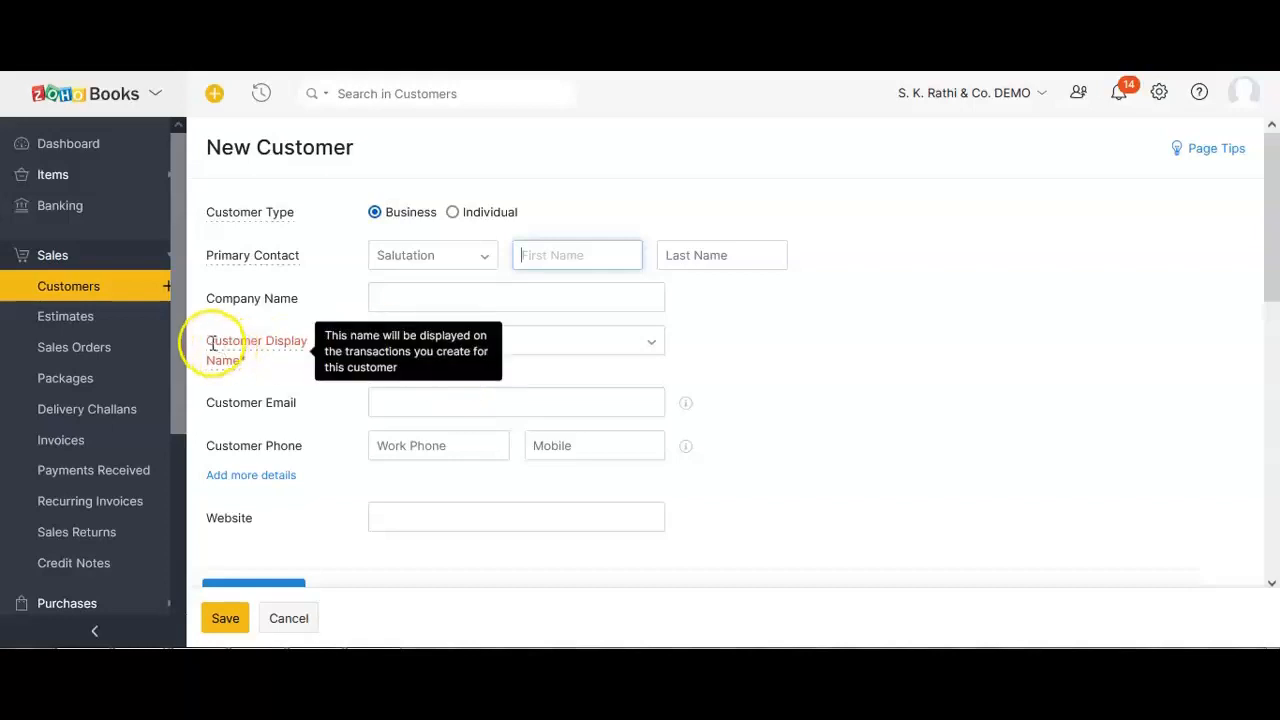
pyautogui.click(402, 340)
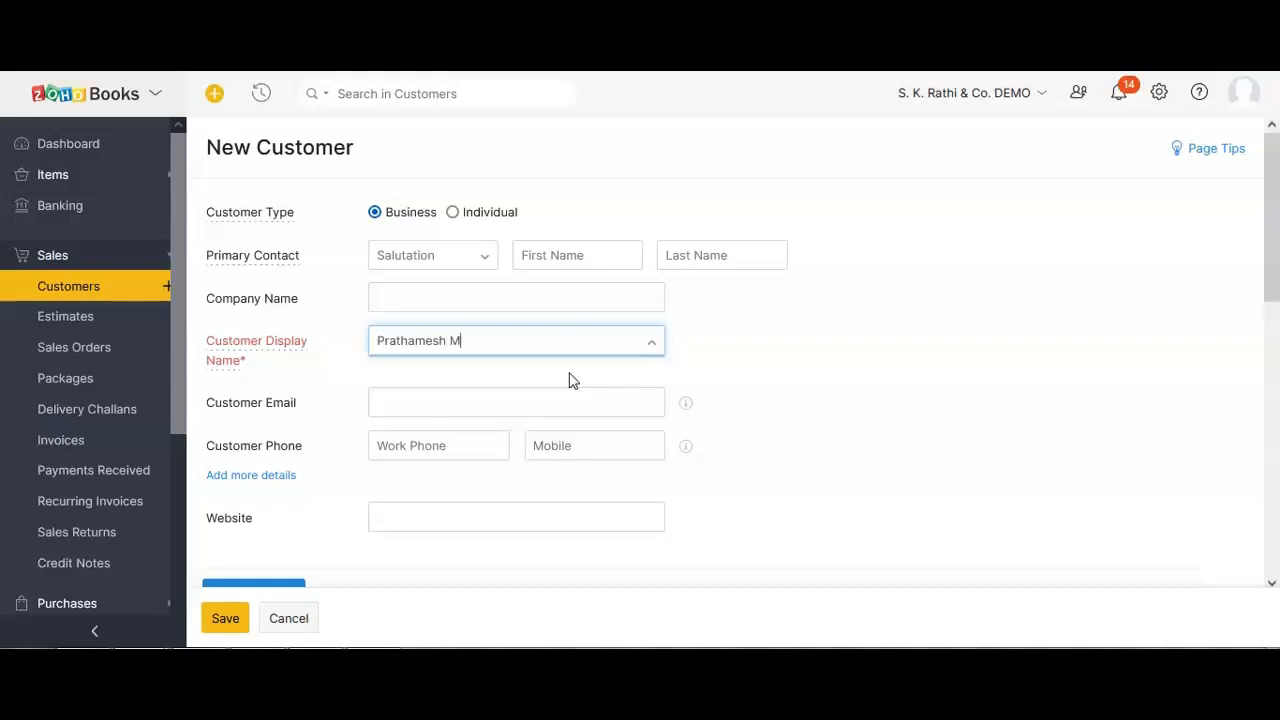
pyautogui.click(763, 361)
pyautogui.scroll(-3, 763, 365)
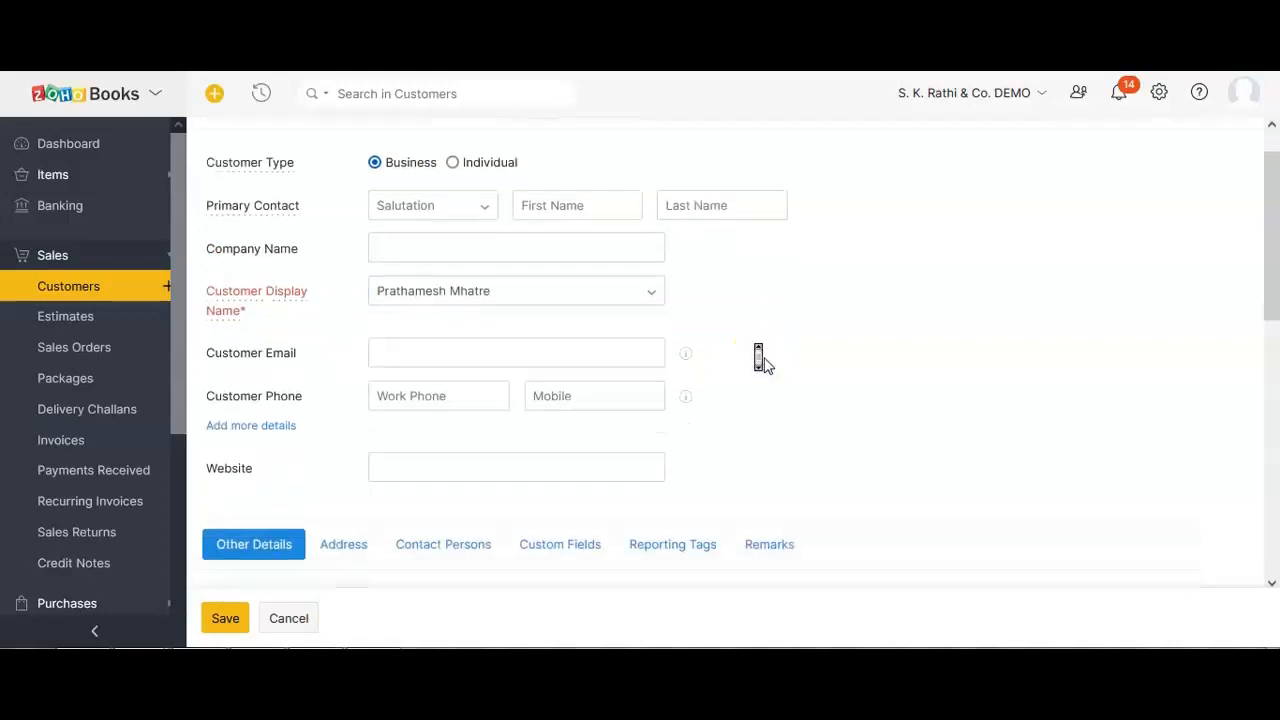
pyautogui.scroll(2, 763, 365)
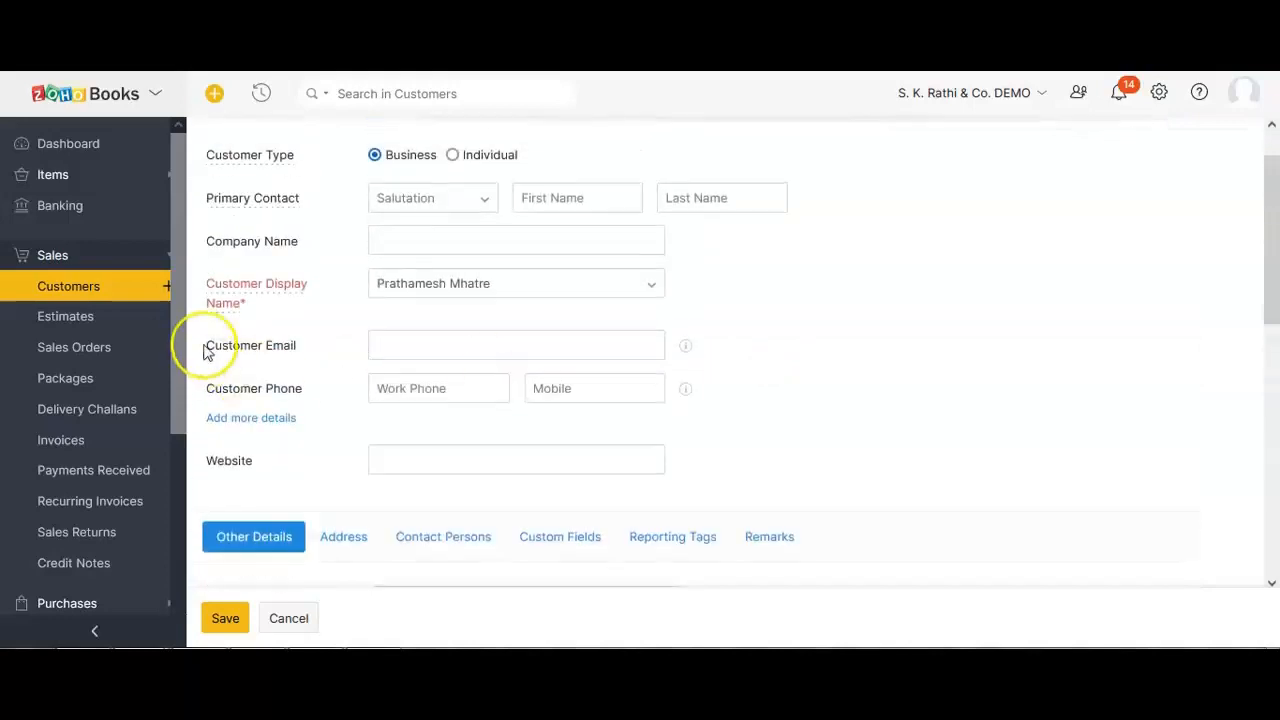
pyautogui.scroll(-3, 343, 431)
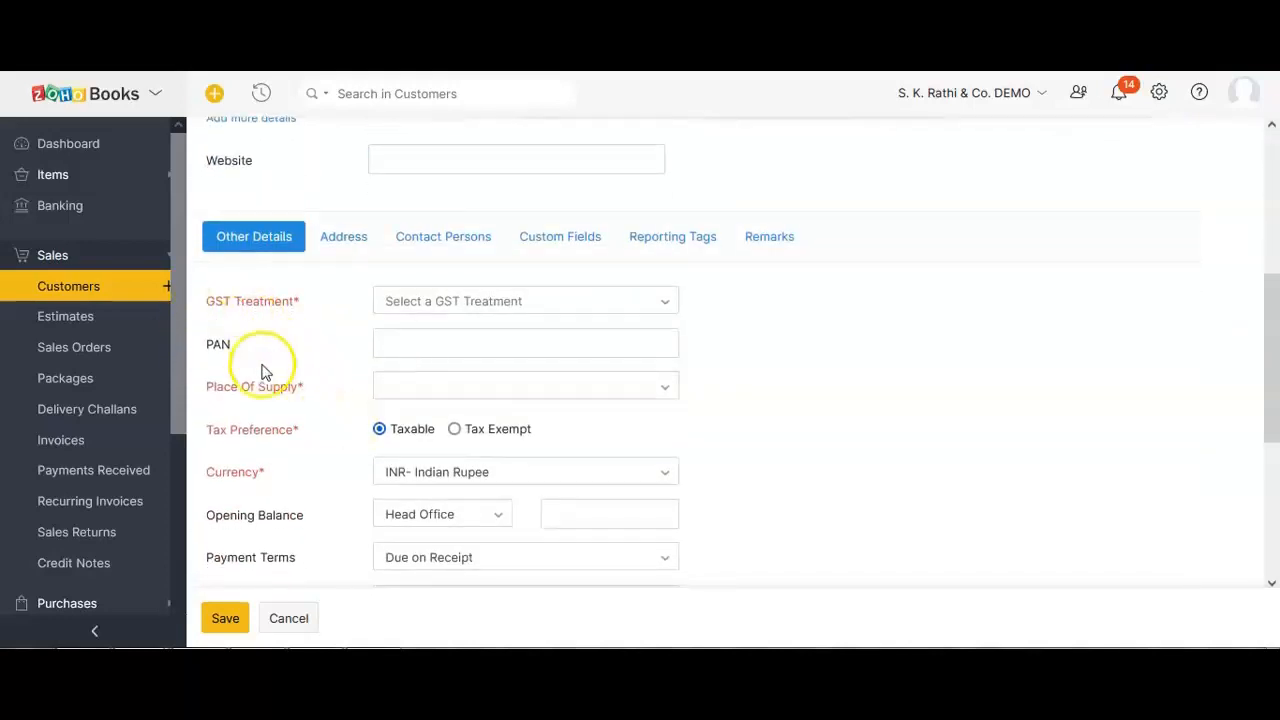
pyautogui.scroll(3, 308, 400)
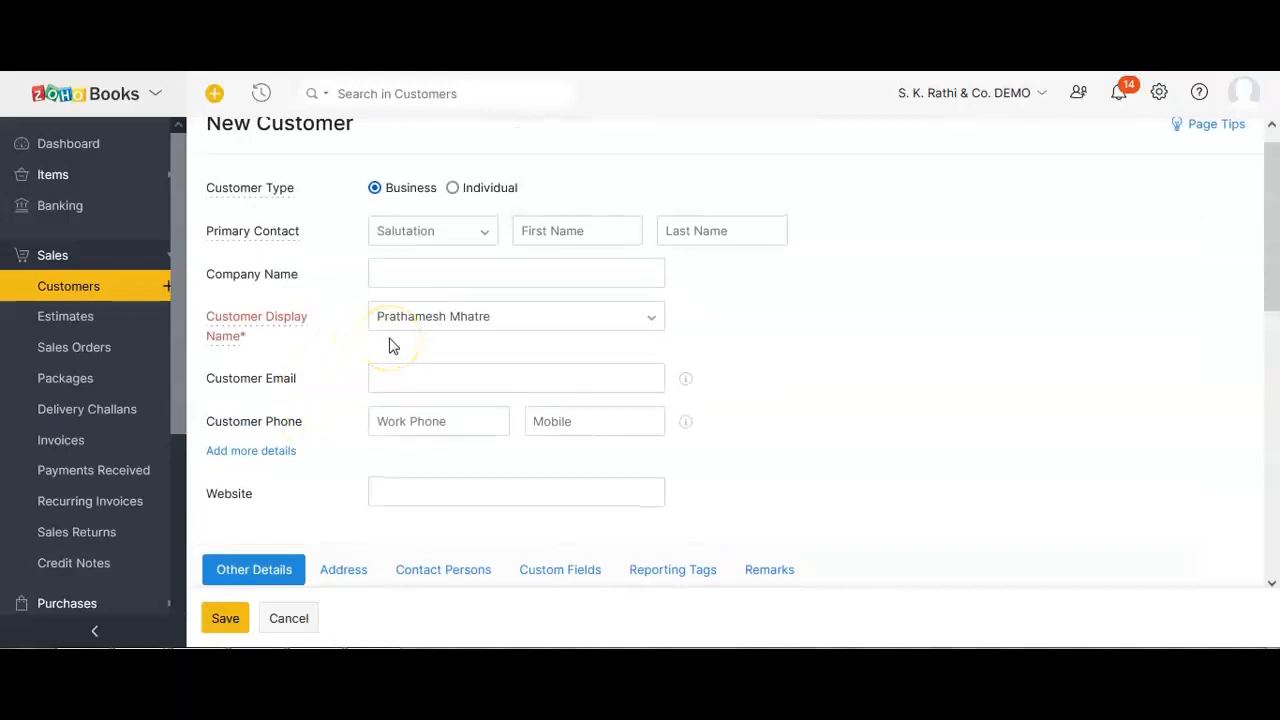
pyautogui.scroll(-3, 390, 345)
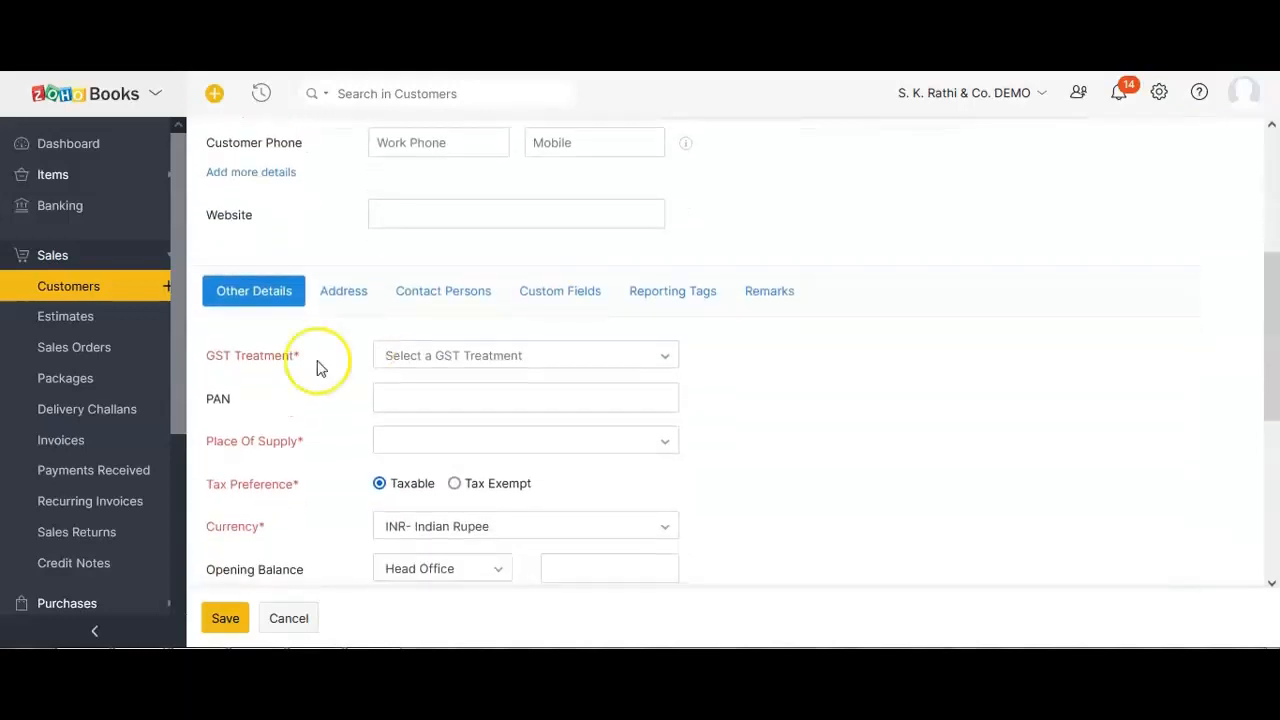
# Try GST treatment Registered Business - Regular, then switch it to Unregistered Business.
pyautogui.click(440, 360)
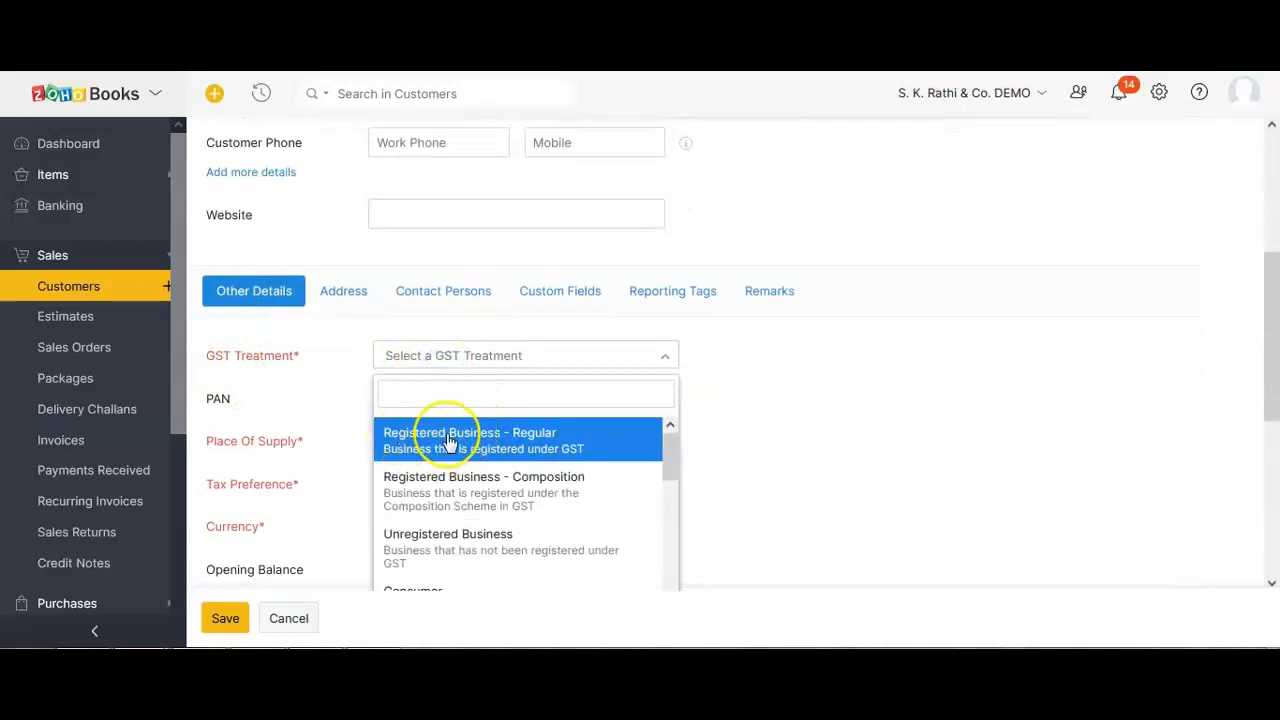
pyautogui.click(450, 440)
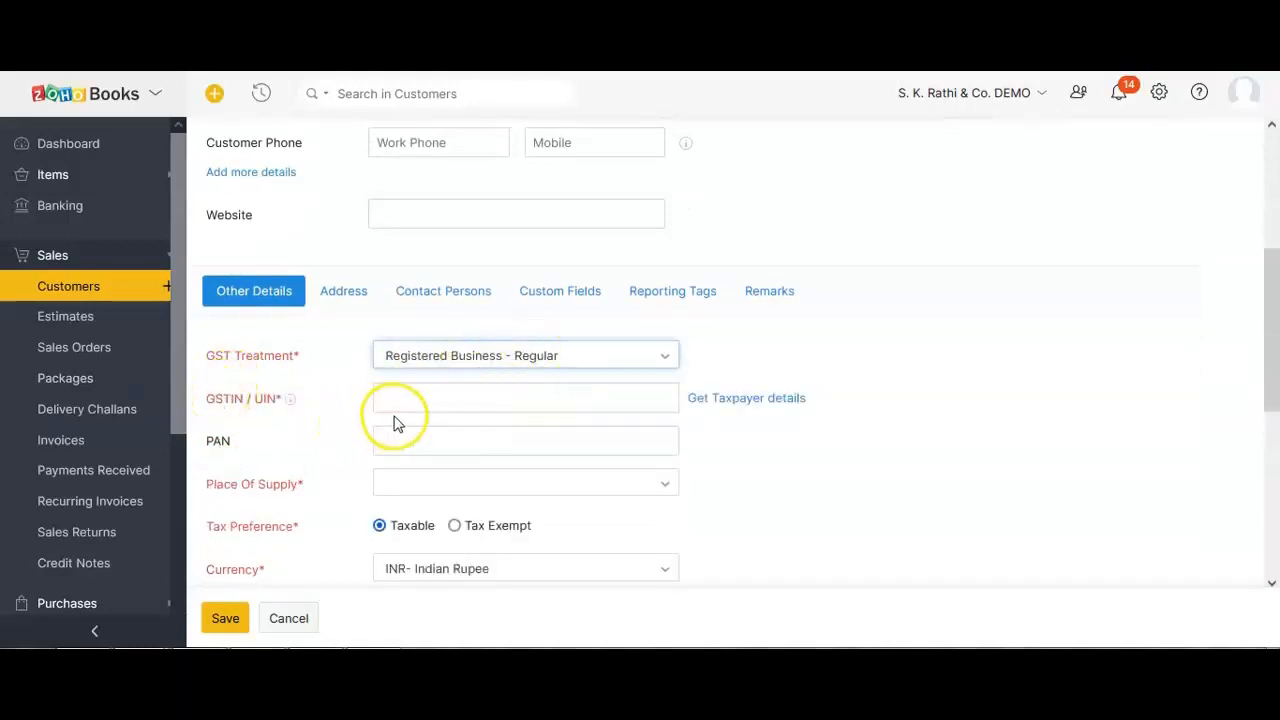
pyautogui.click(402, 360)
pyautogui.scroll(-3, 943, 380)
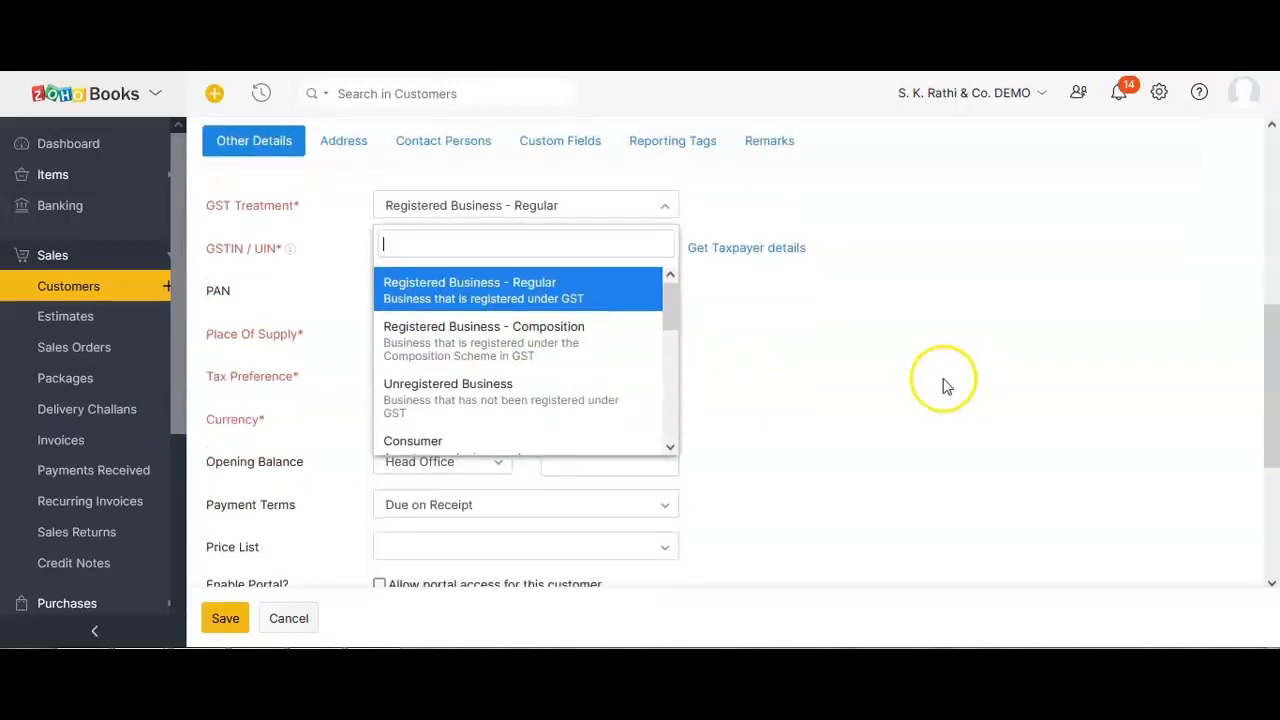
pyautogui.click(485, 398)
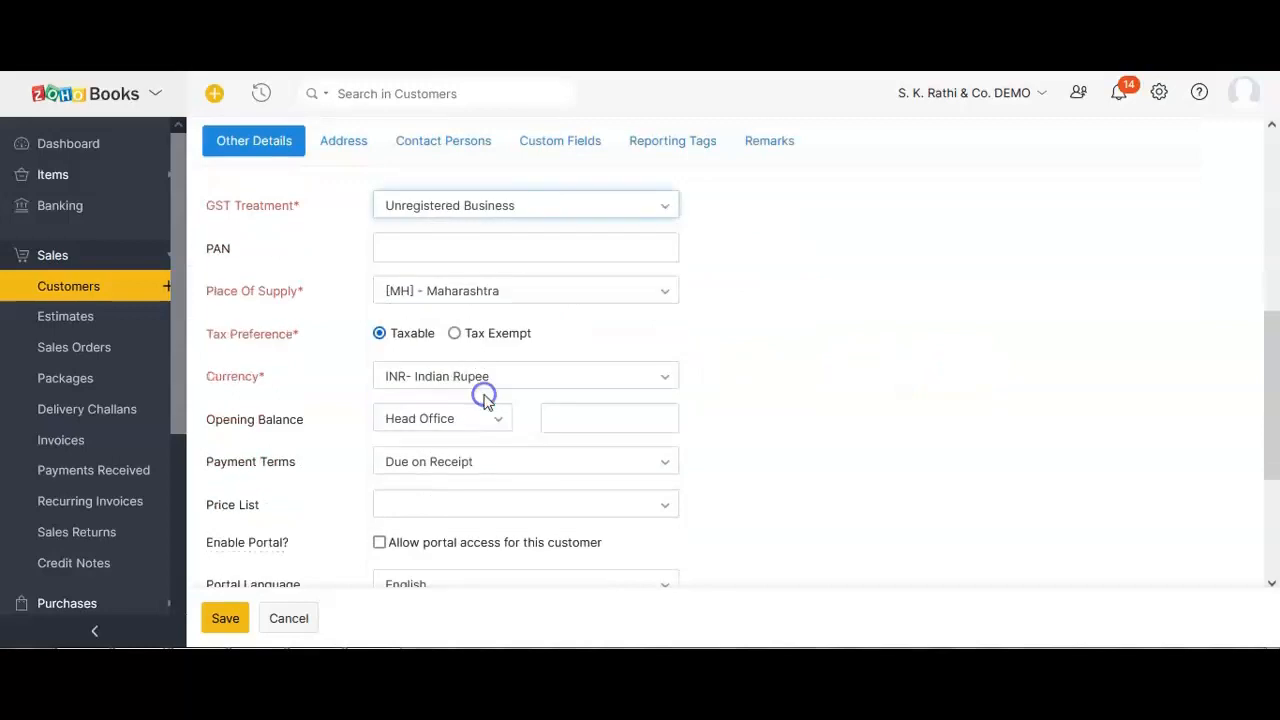
pyautogui.click(430, 205)
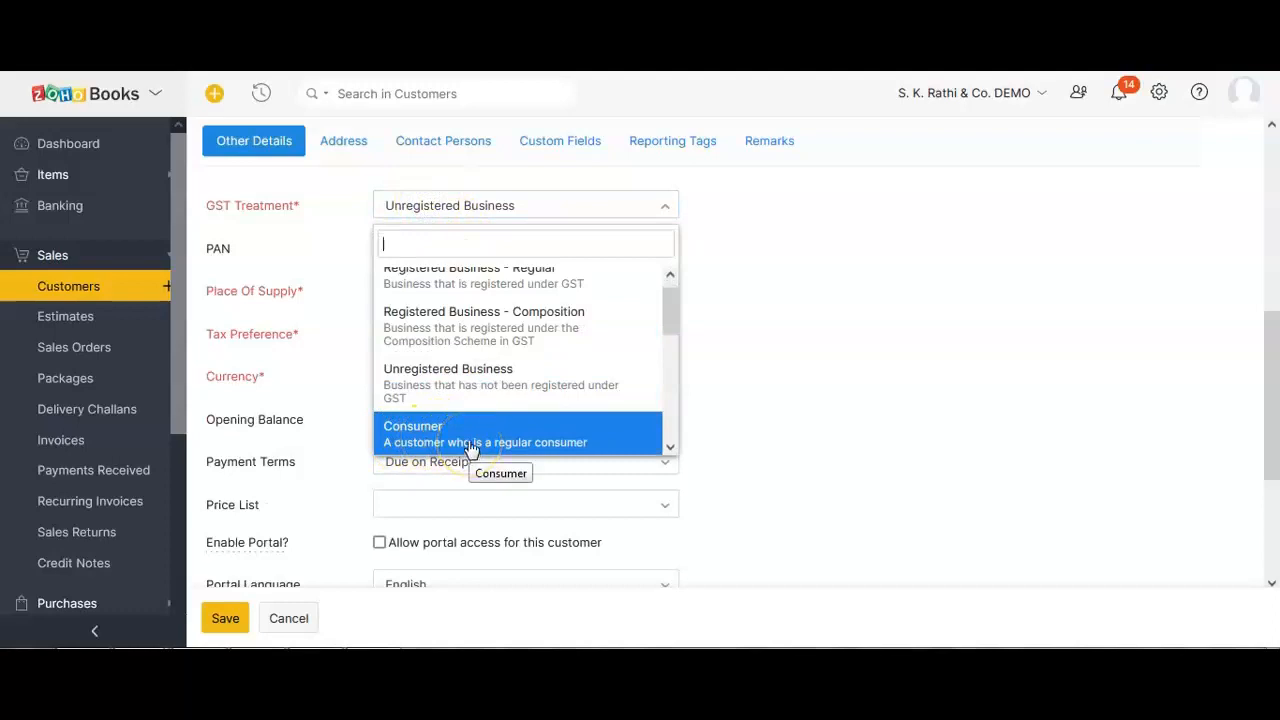
pyautogui.click(433, 385)
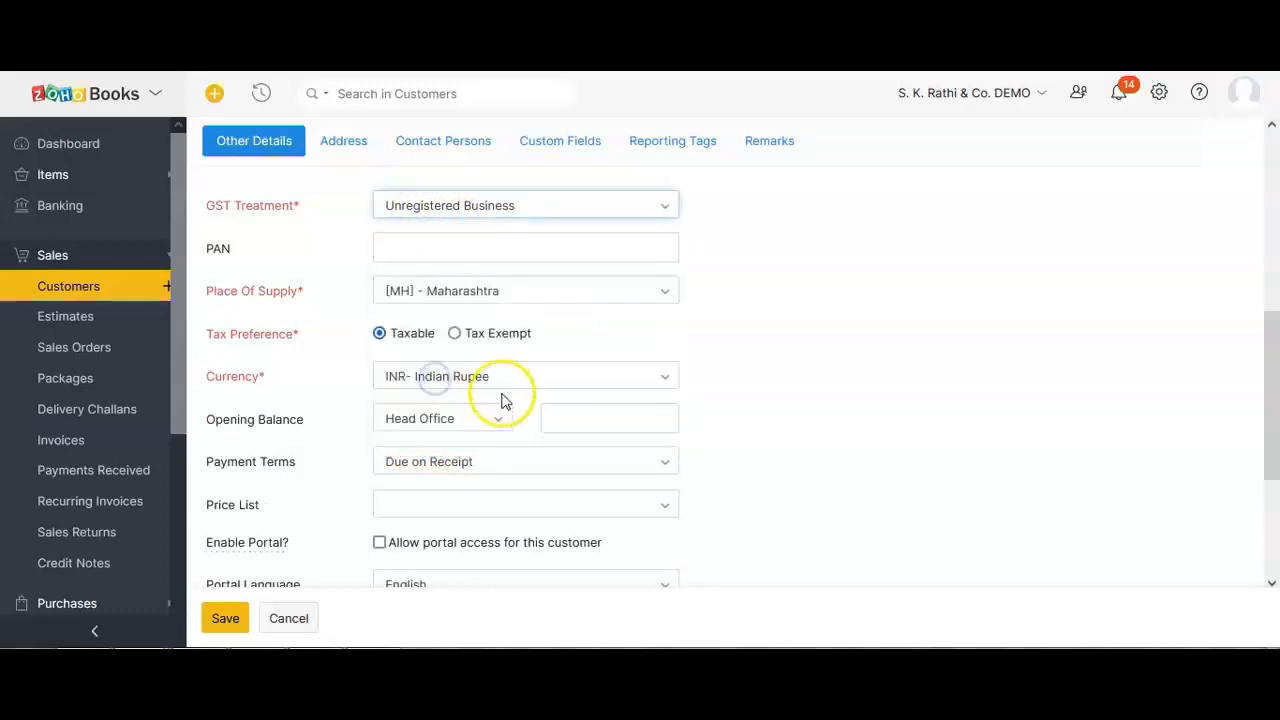
pyautogui.click(697, 267)
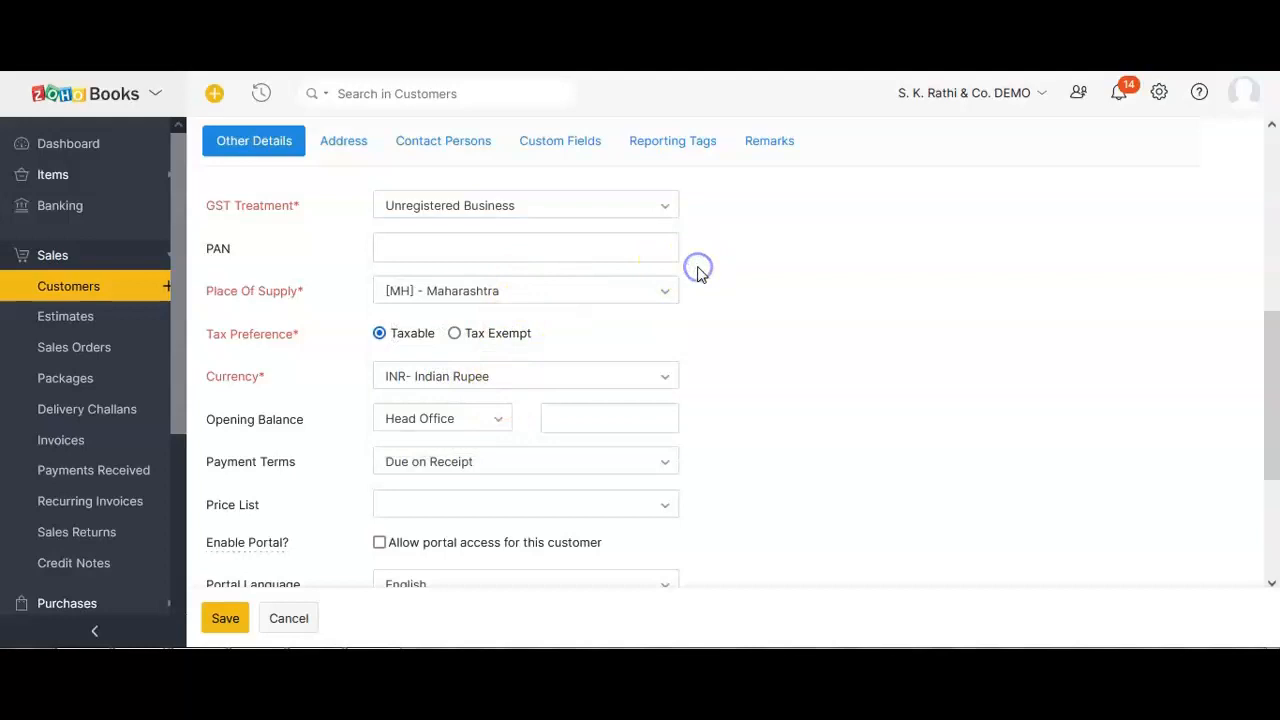
# Change GST treatment to Consumer, then back to Registered Business - Regular.
pyautogui.click(537, 207)
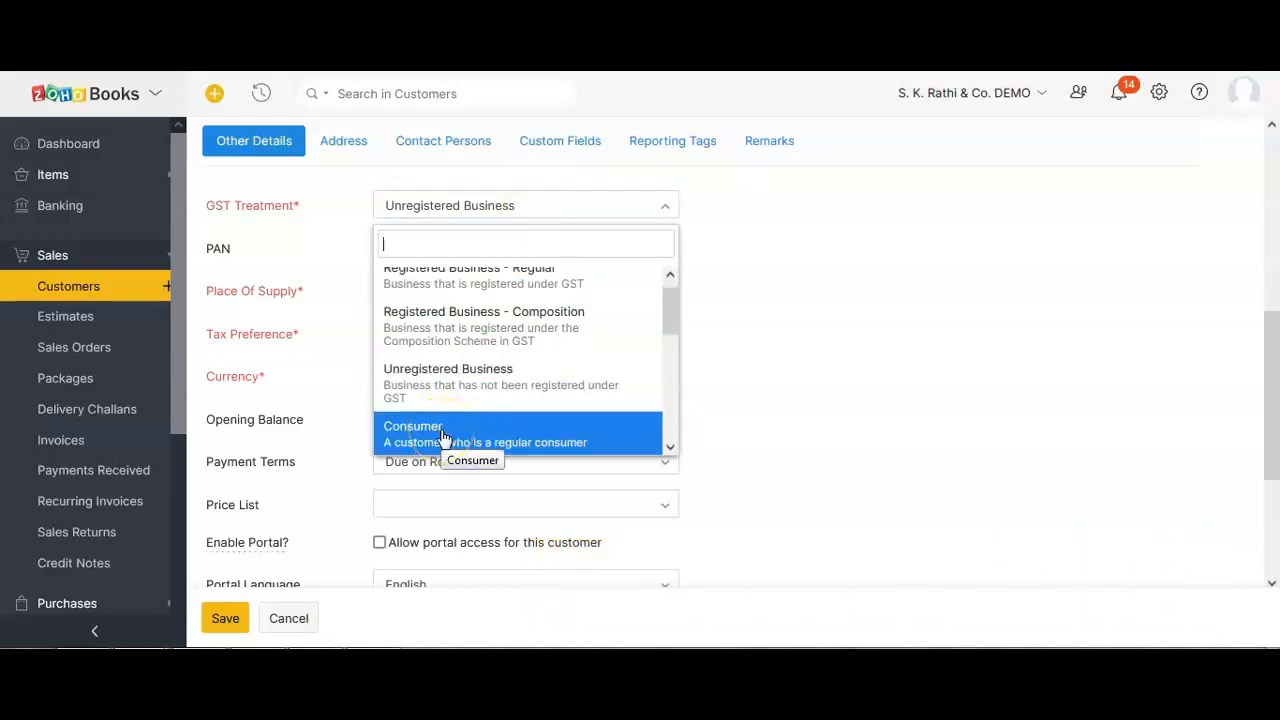
pyautogui.click(443, 438)
pyautogui.doubleClick(240, 254)
pyautogui.click(700, 245)
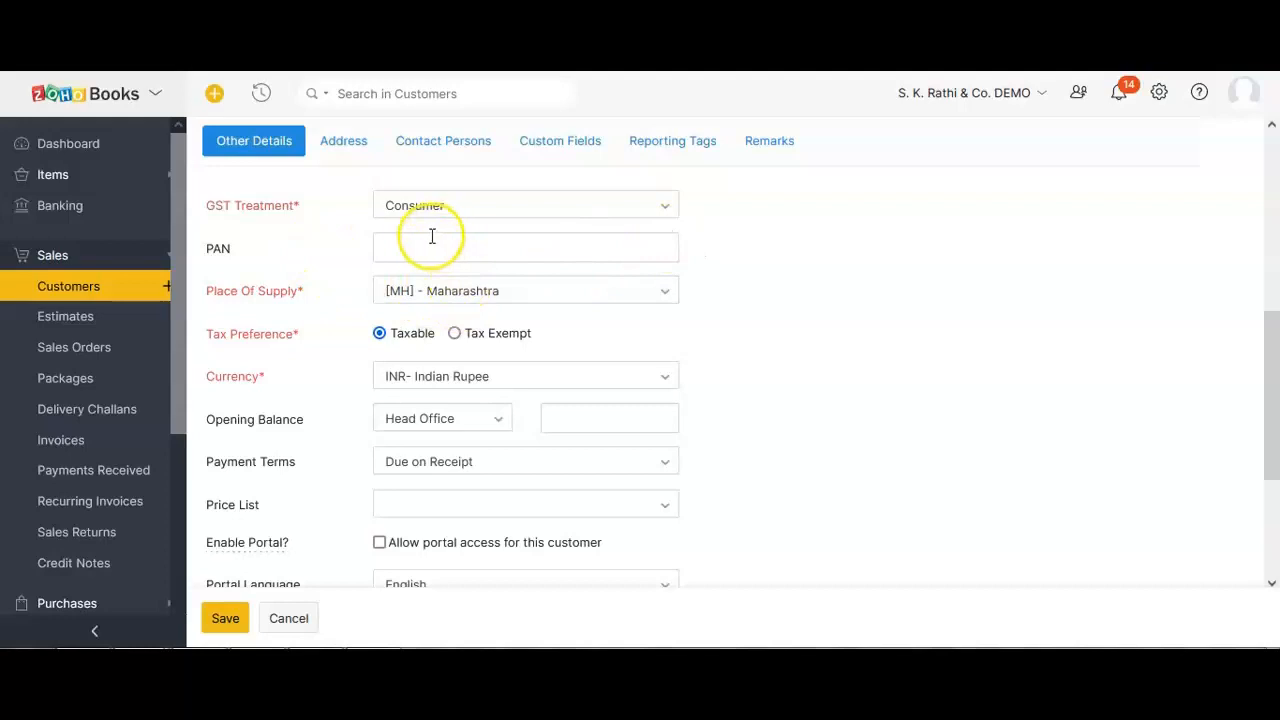
pyautogui.click(414, 208)
pyautogui.click(424, 310)
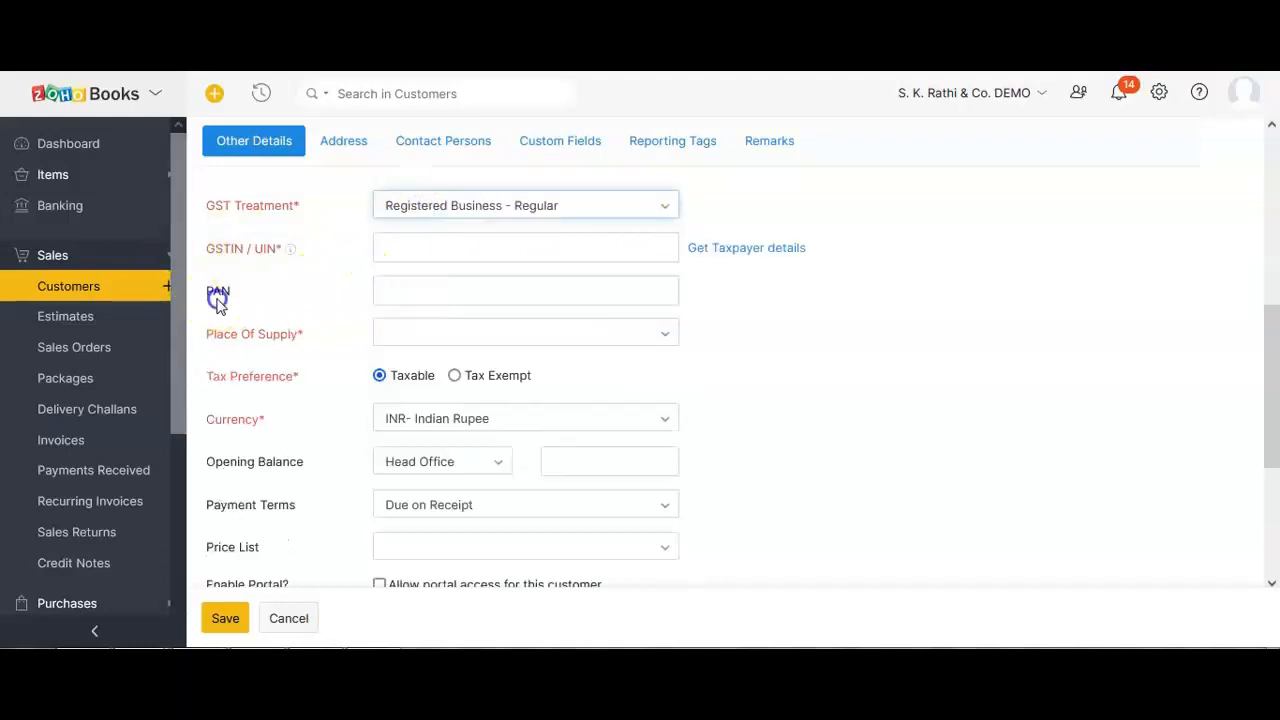
# Enter the customer's GSTIN and attempt taxpayer lookup, dismissing the invalid GSTIN warnings.
pyautogui.scroll(1, 510, 339)
pyautogui.click(510, 339)
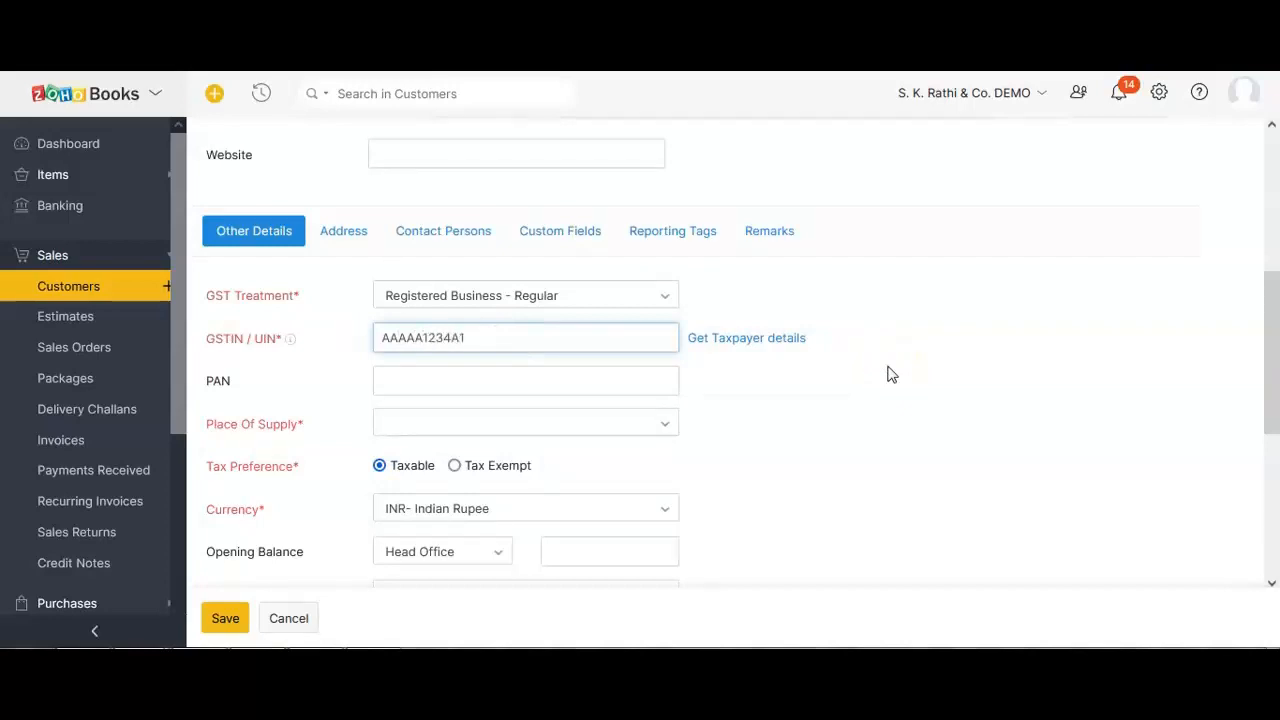
pyautogui.click(888, 370)
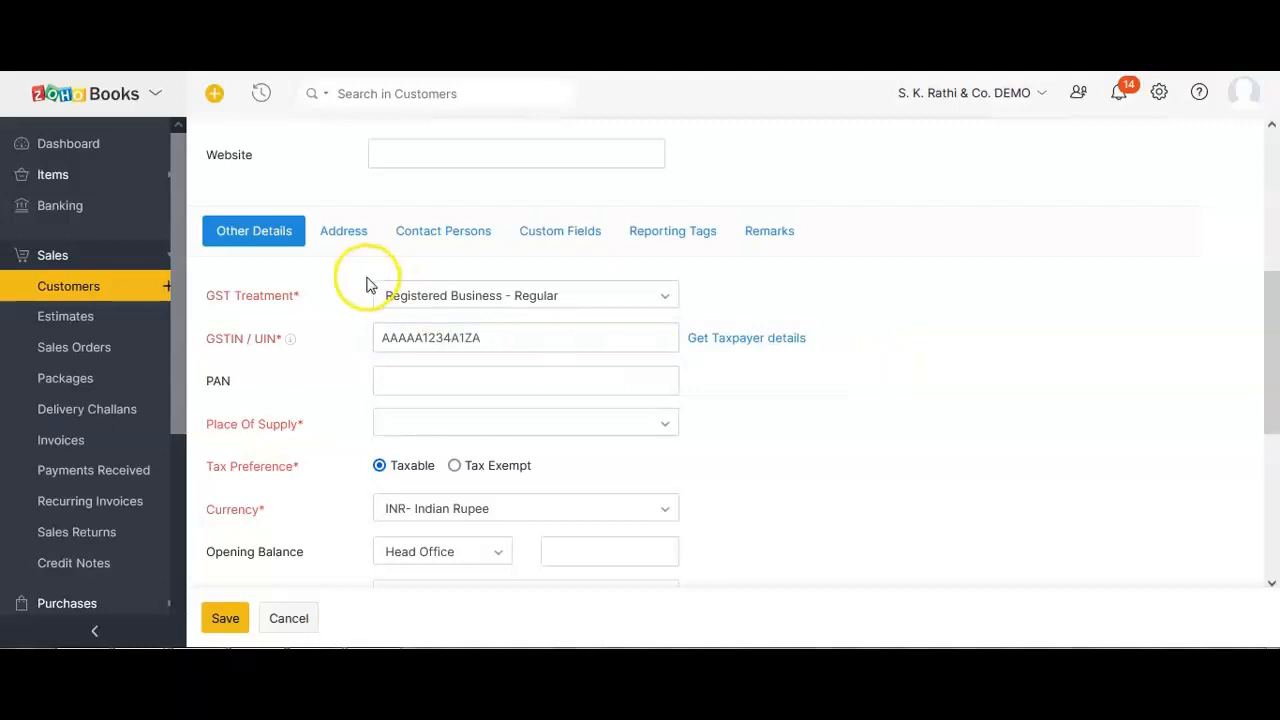
pyautogui.click(514, 340)
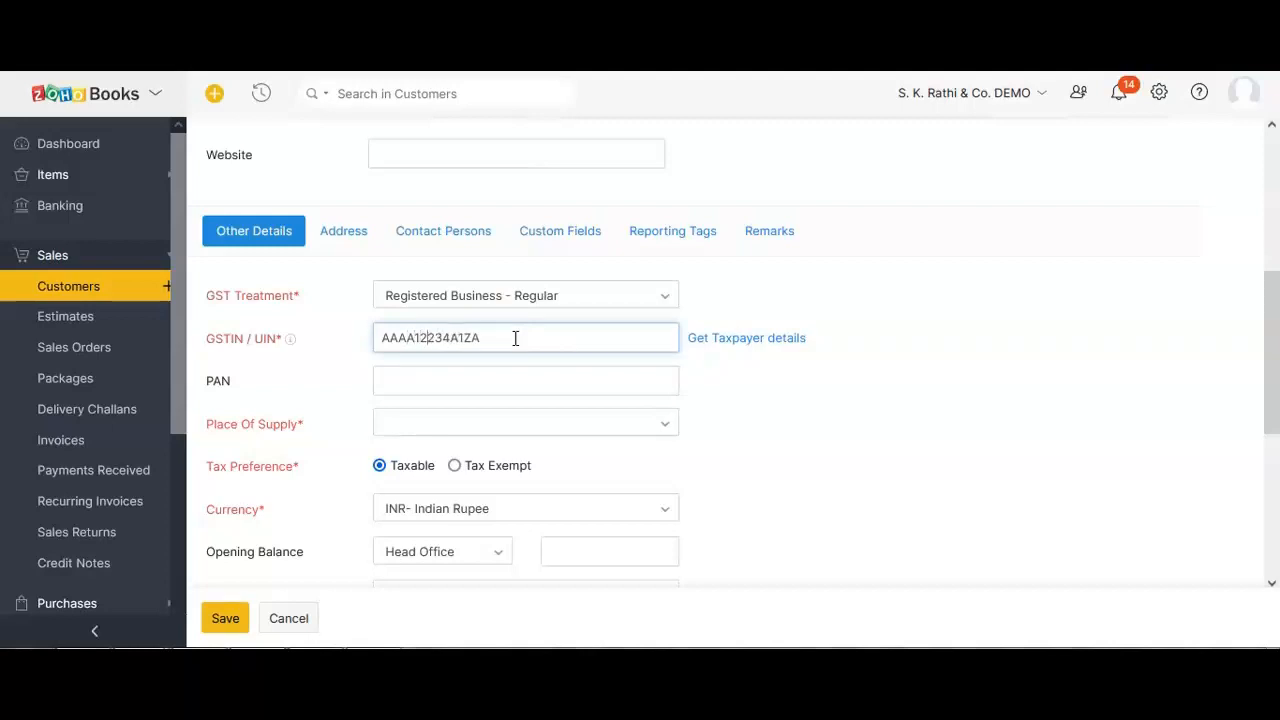
pyautogui.click(766, 380)
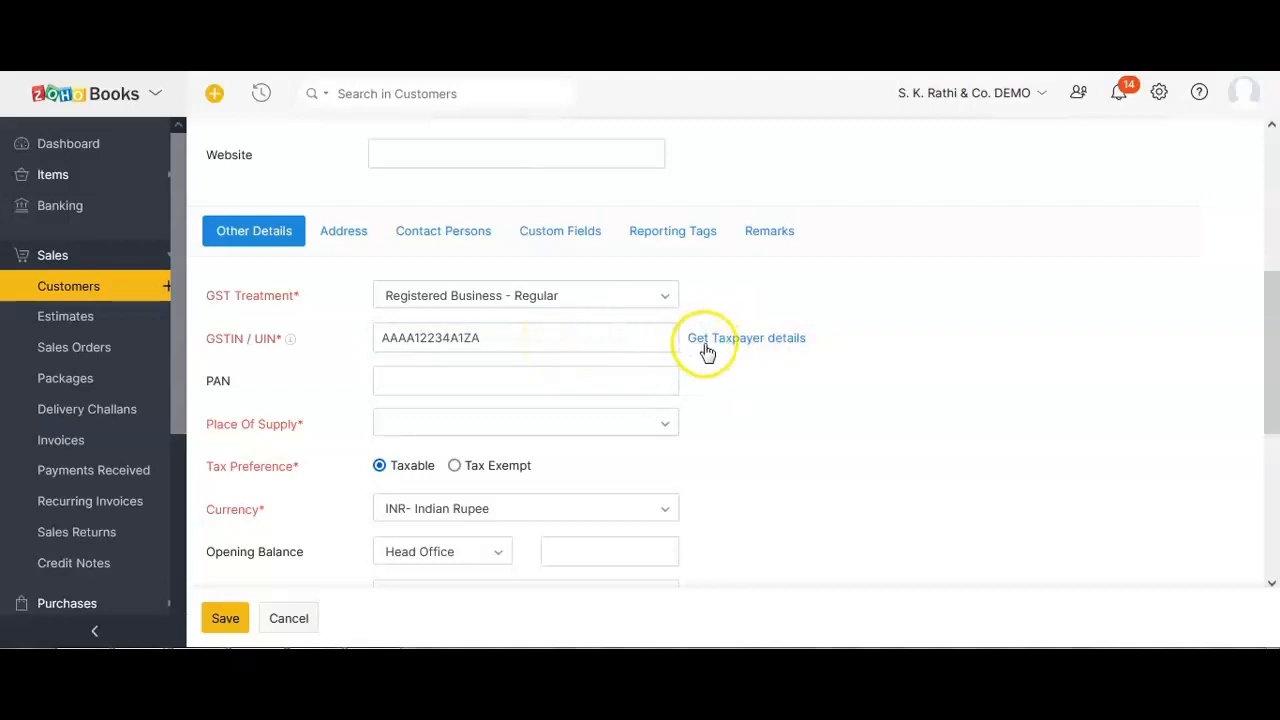
pyautogui.click(731, 348)
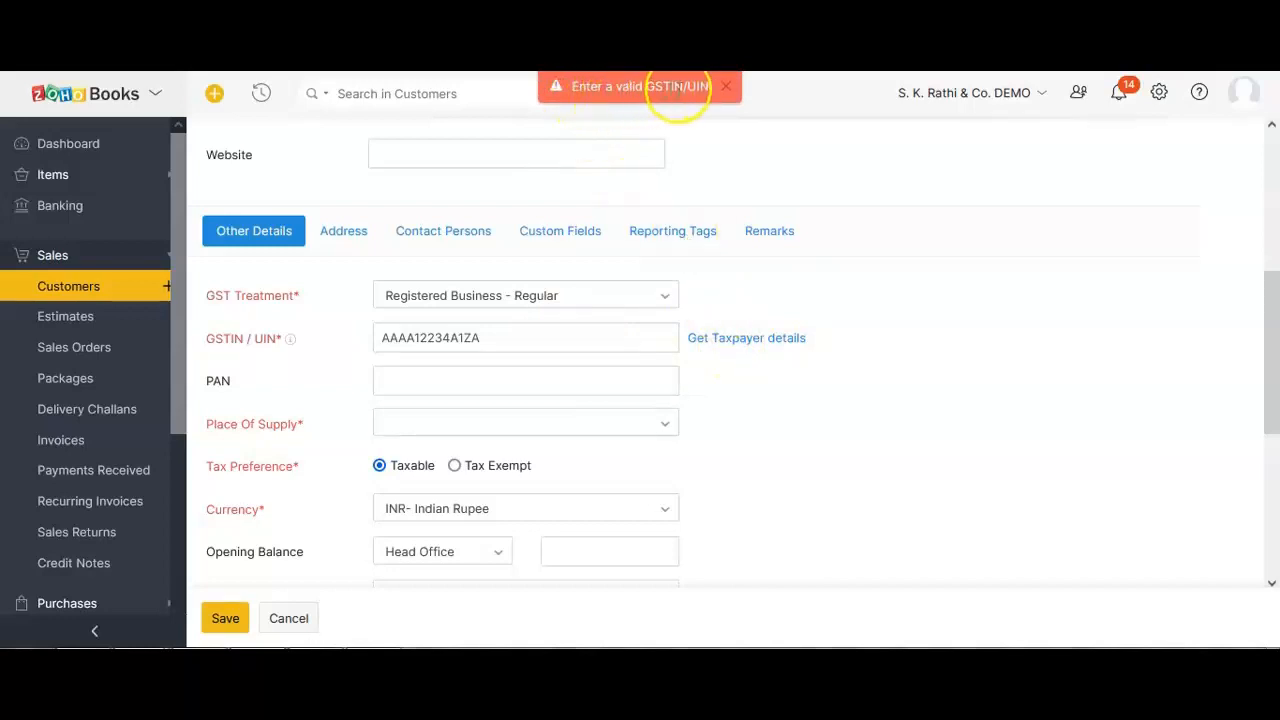
pyautogui.click(397, 338)
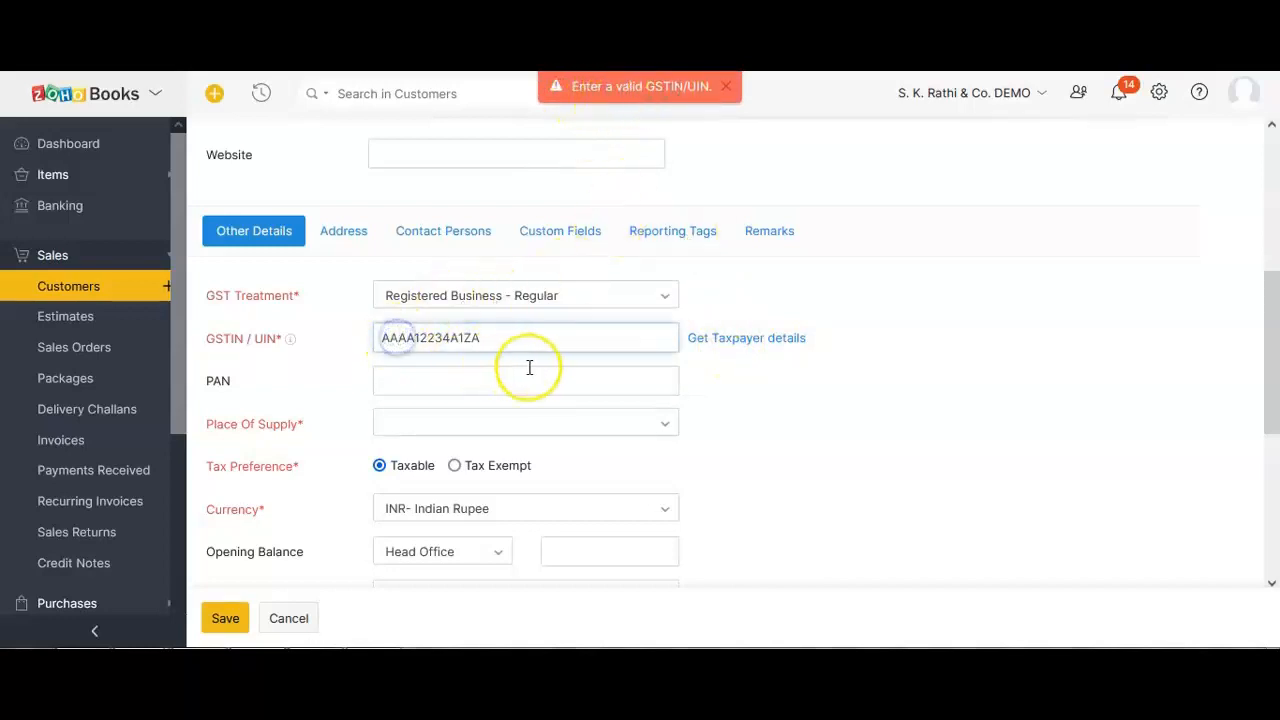
pyautogui.write('A')
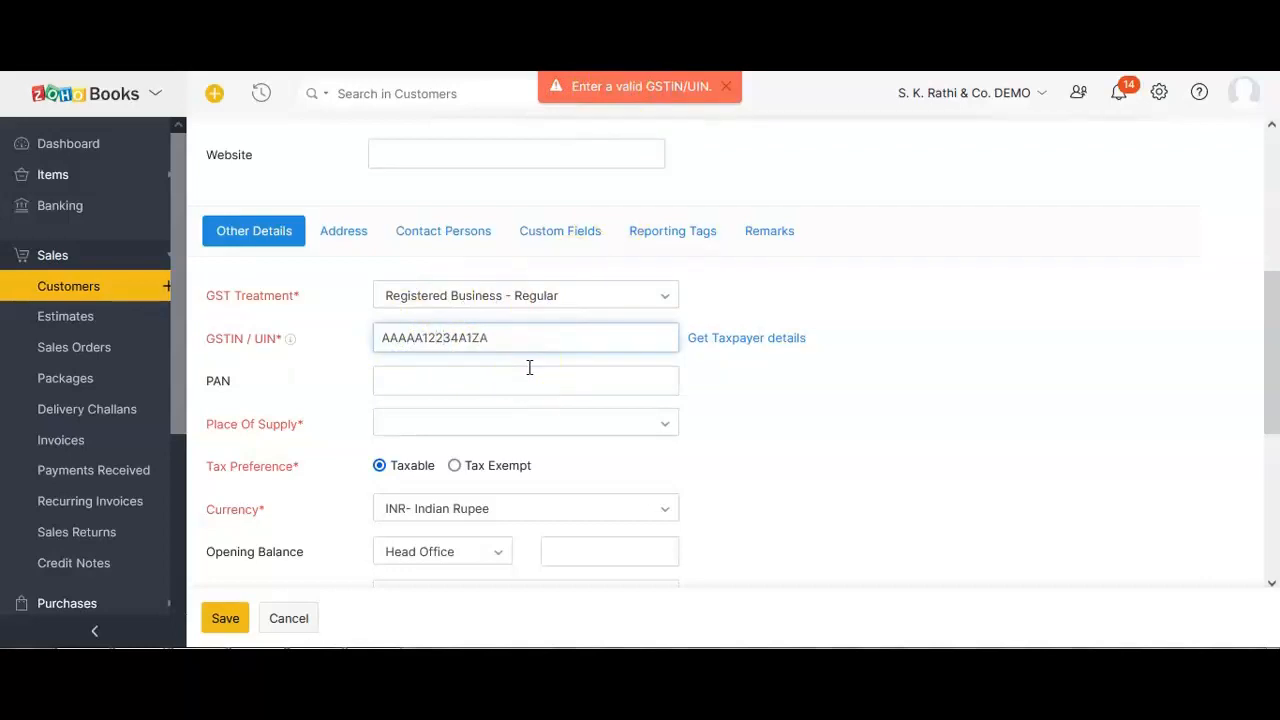
pyautogui.click(869, 436)
pyautogui.click(737, 340)
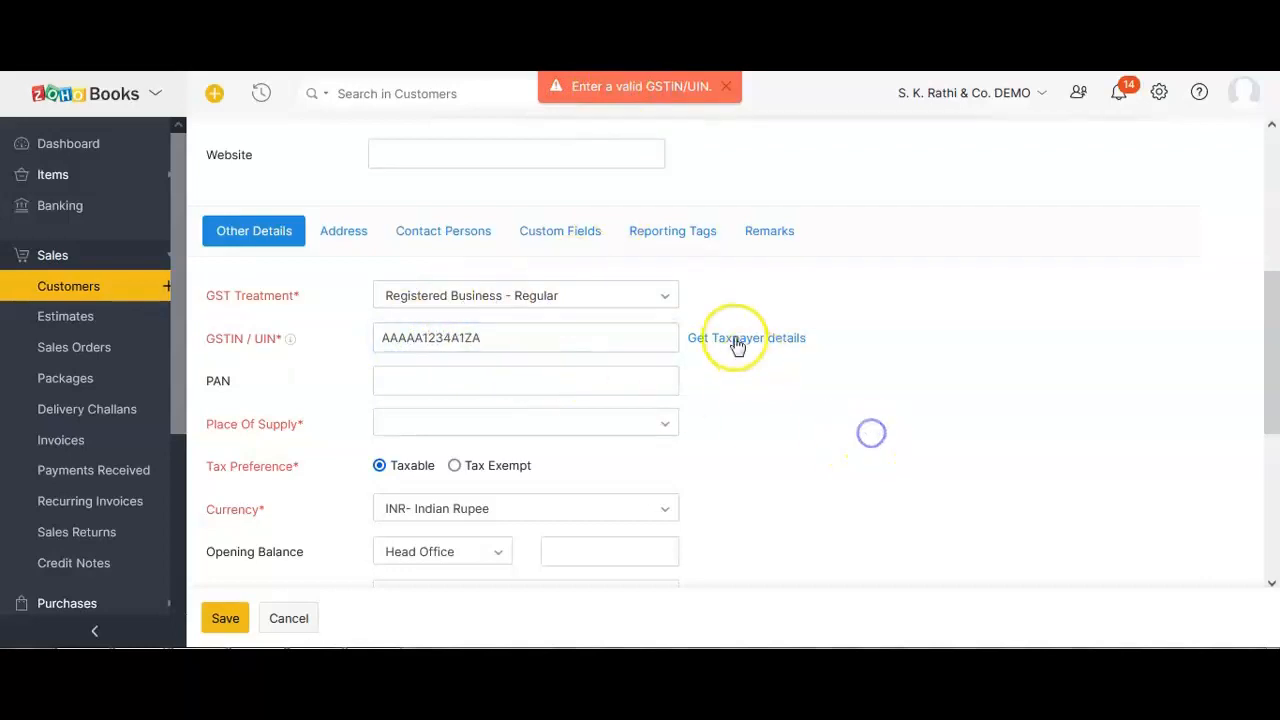
pyautogui.click(727, 87)
pyautogui.click(745, 349)
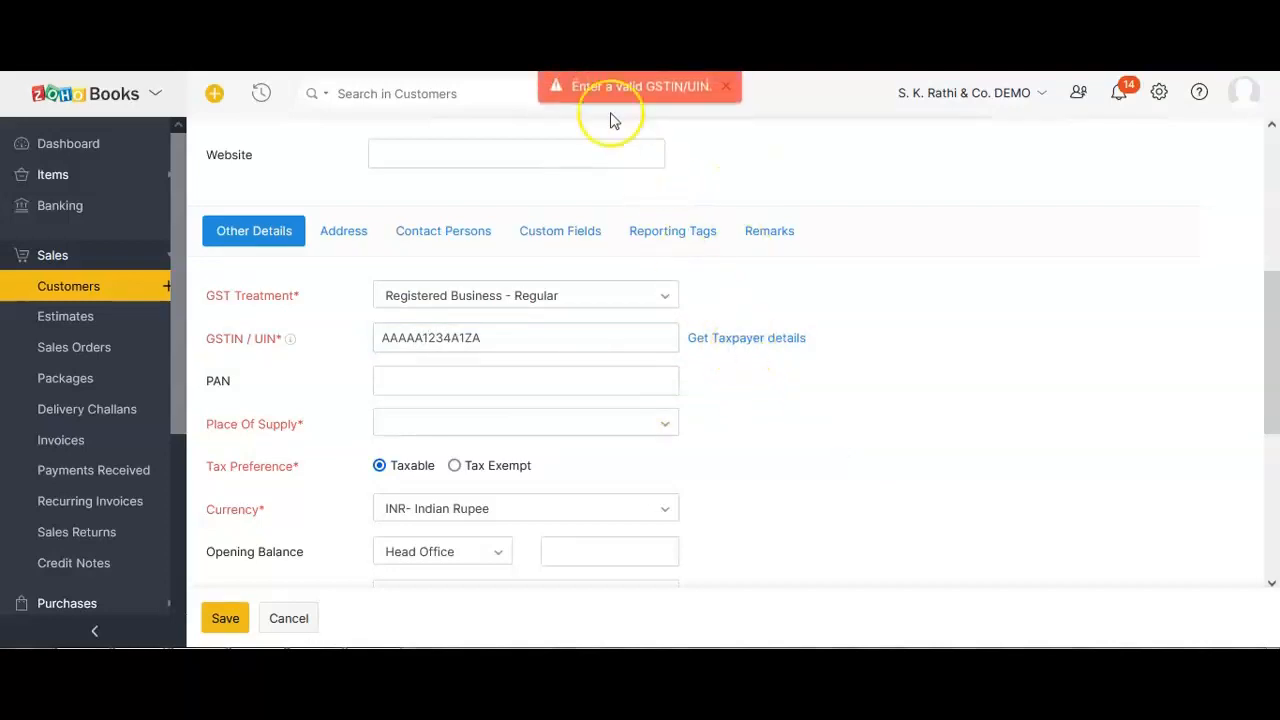
pyautogui.click(727, 87)
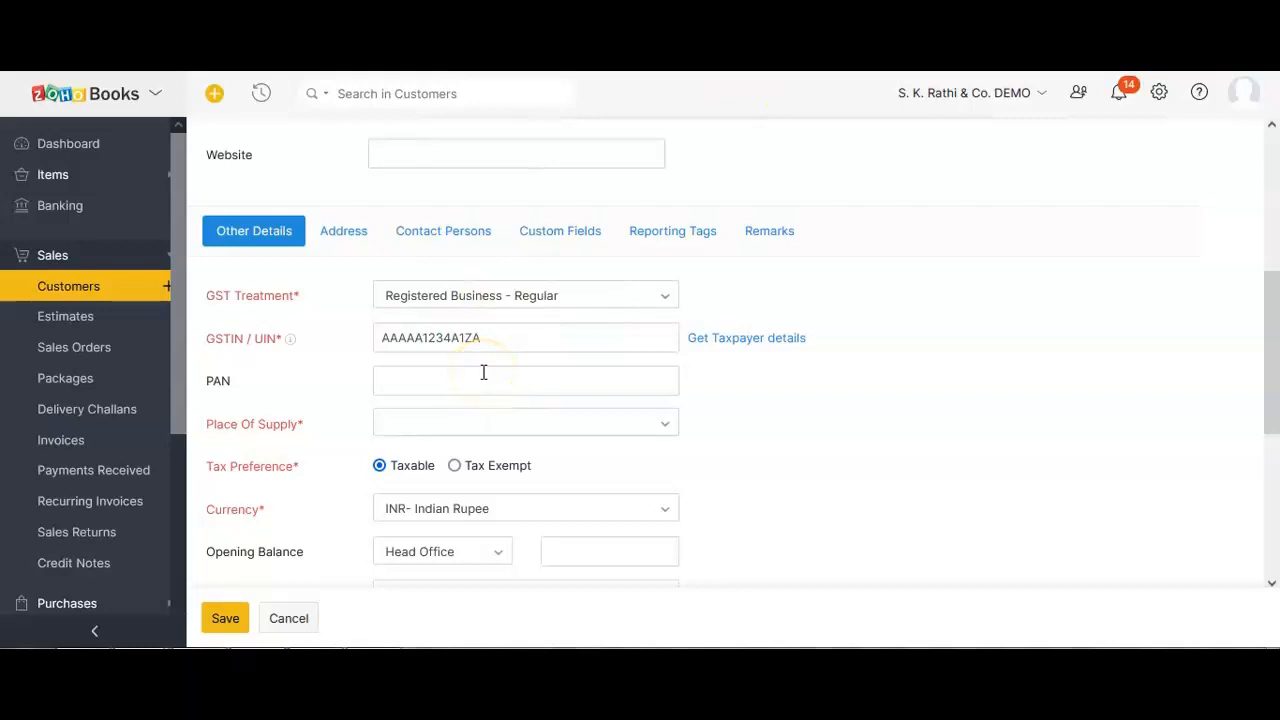
# Prefix the GSTIN with state code 27 and fetch the taxpayer details again.
pyautogui.click(383, 338)
pyautogui.write('27')
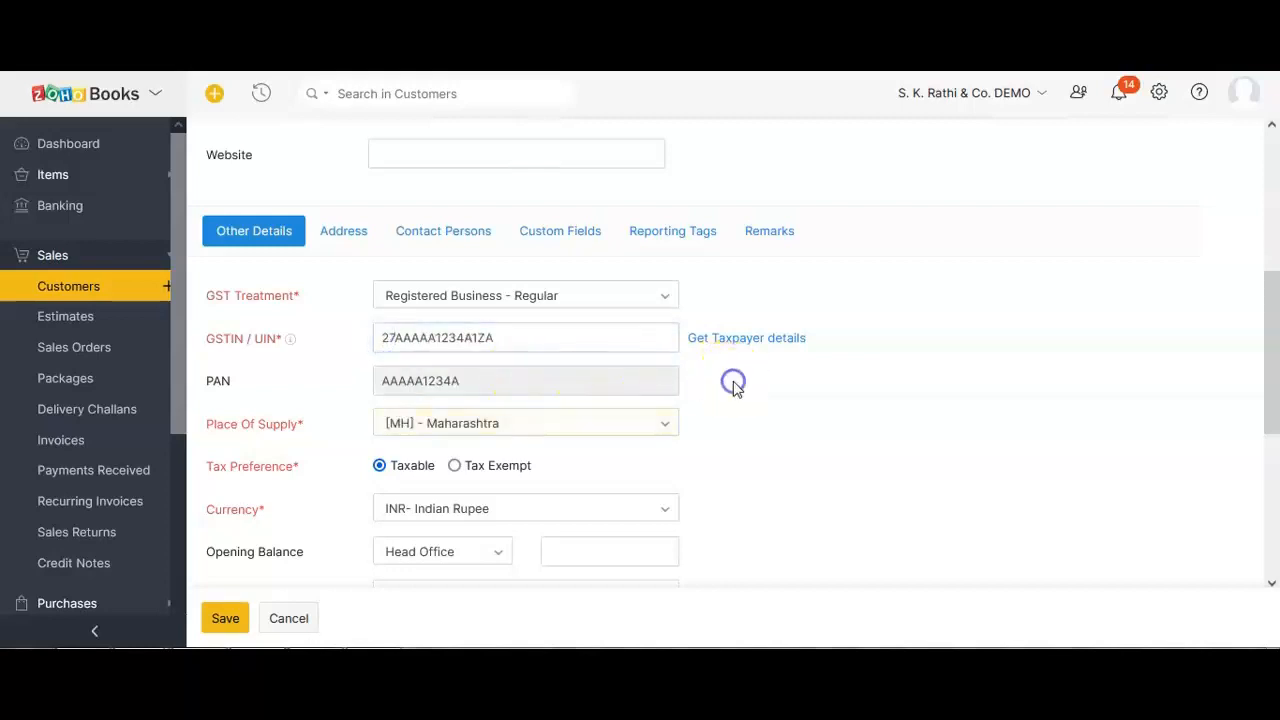
pyautogui.click(712, 338)
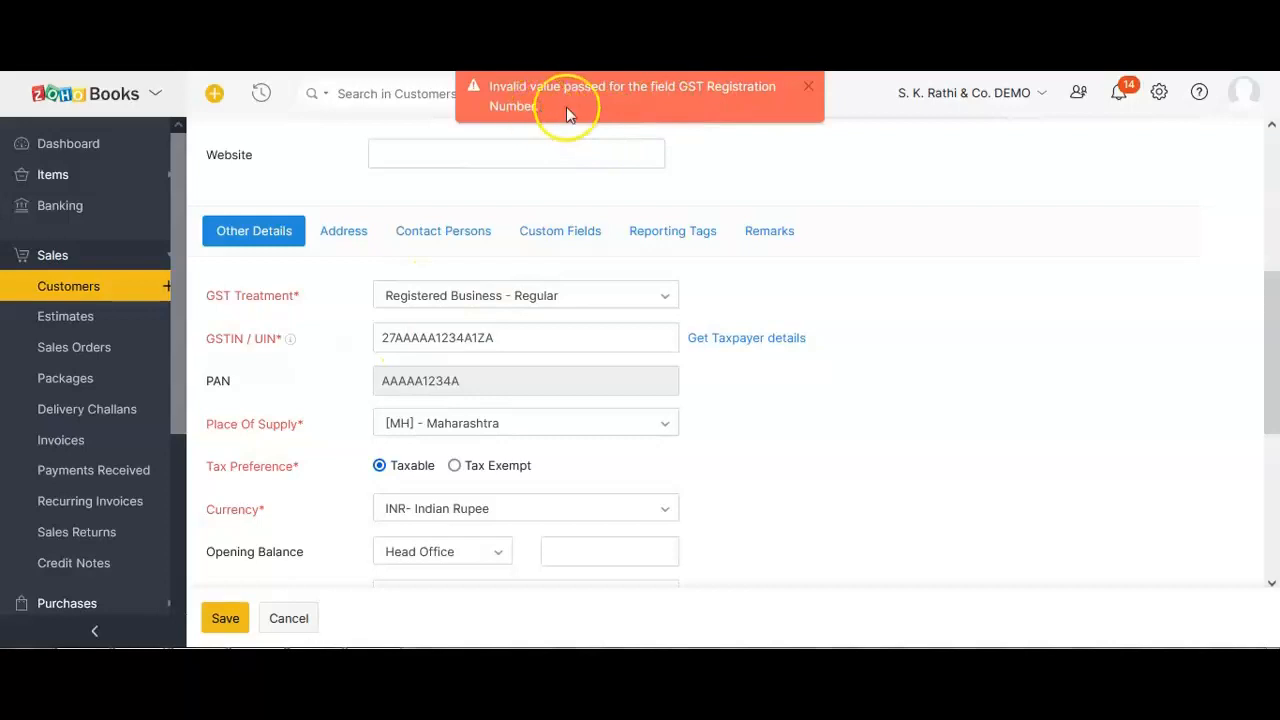
pyautogui.click(810, 92)
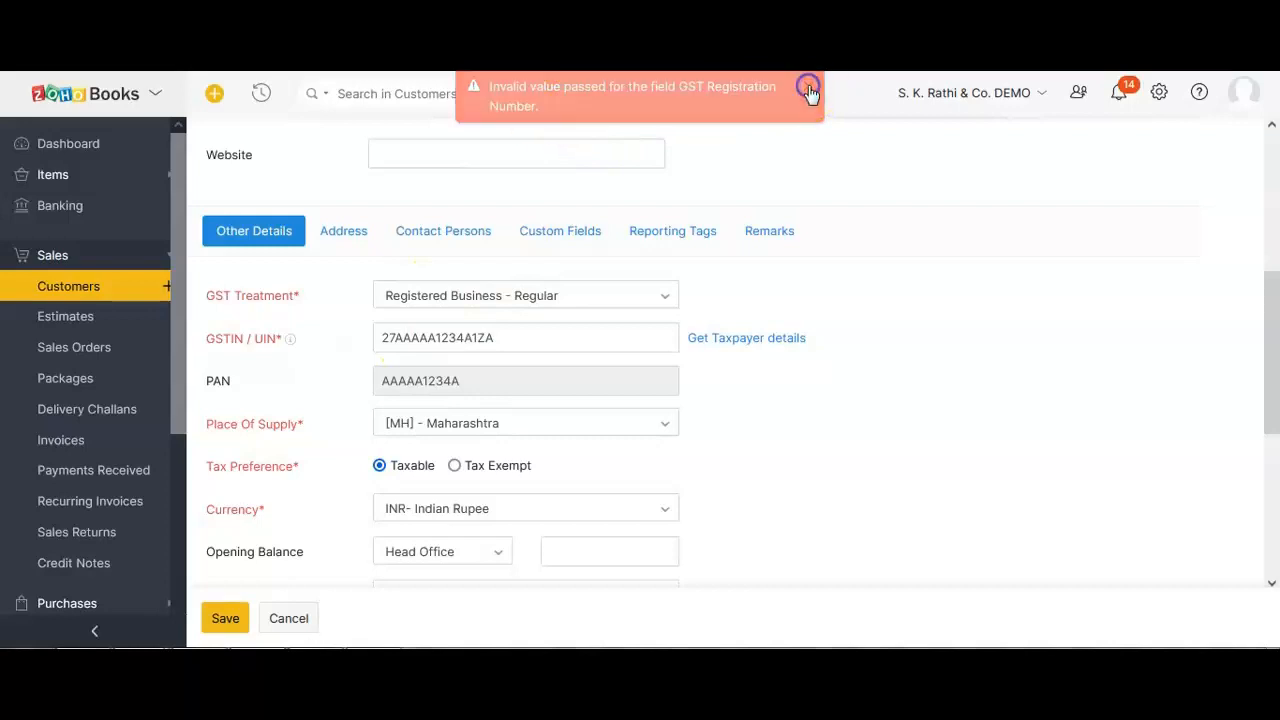
pyautogui.click(435, 337)
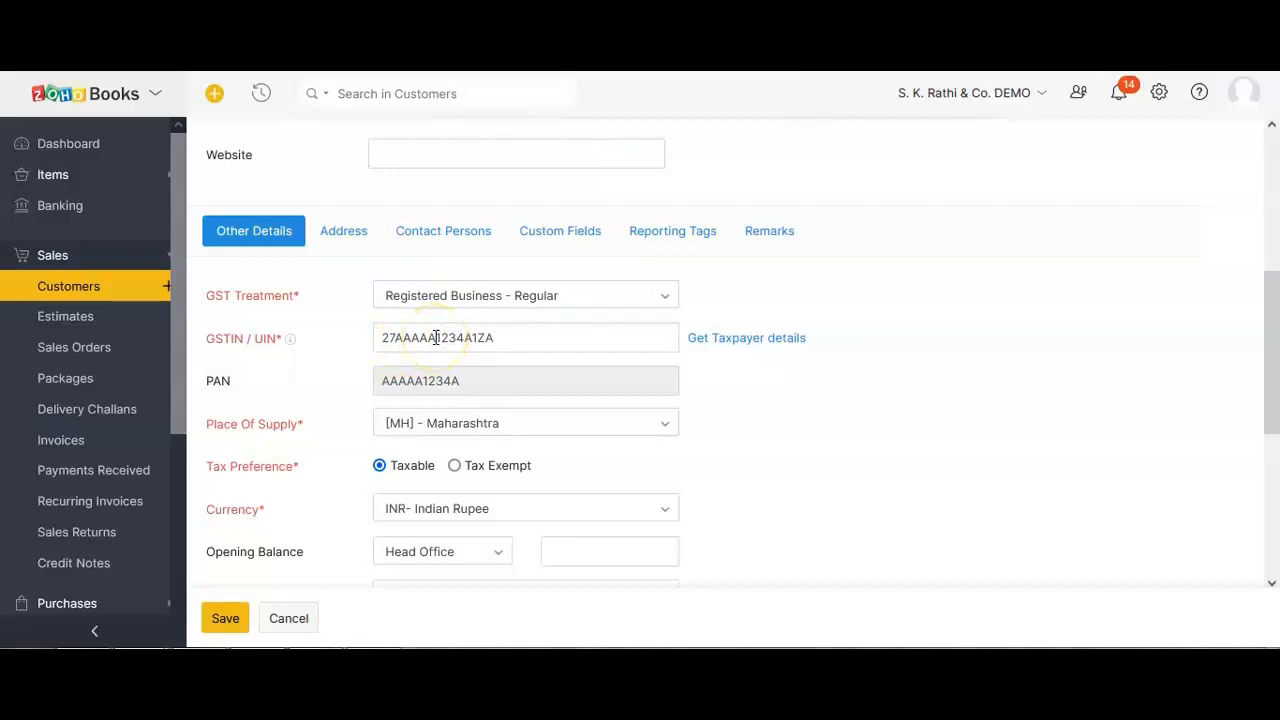
pyautogui.click(391, 343)
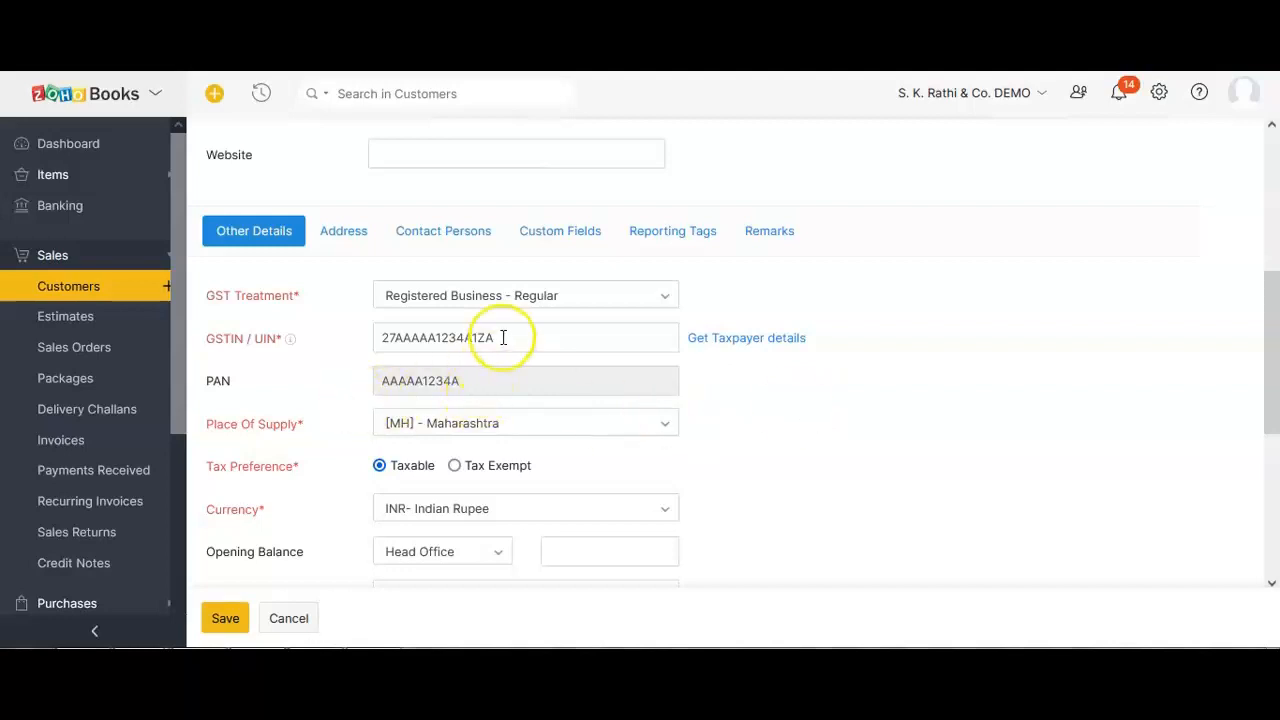
# Switch GST treatment to Unregistered Business, then to Consumer, leaving PAN blank.
pyautogui.click(452, 299)
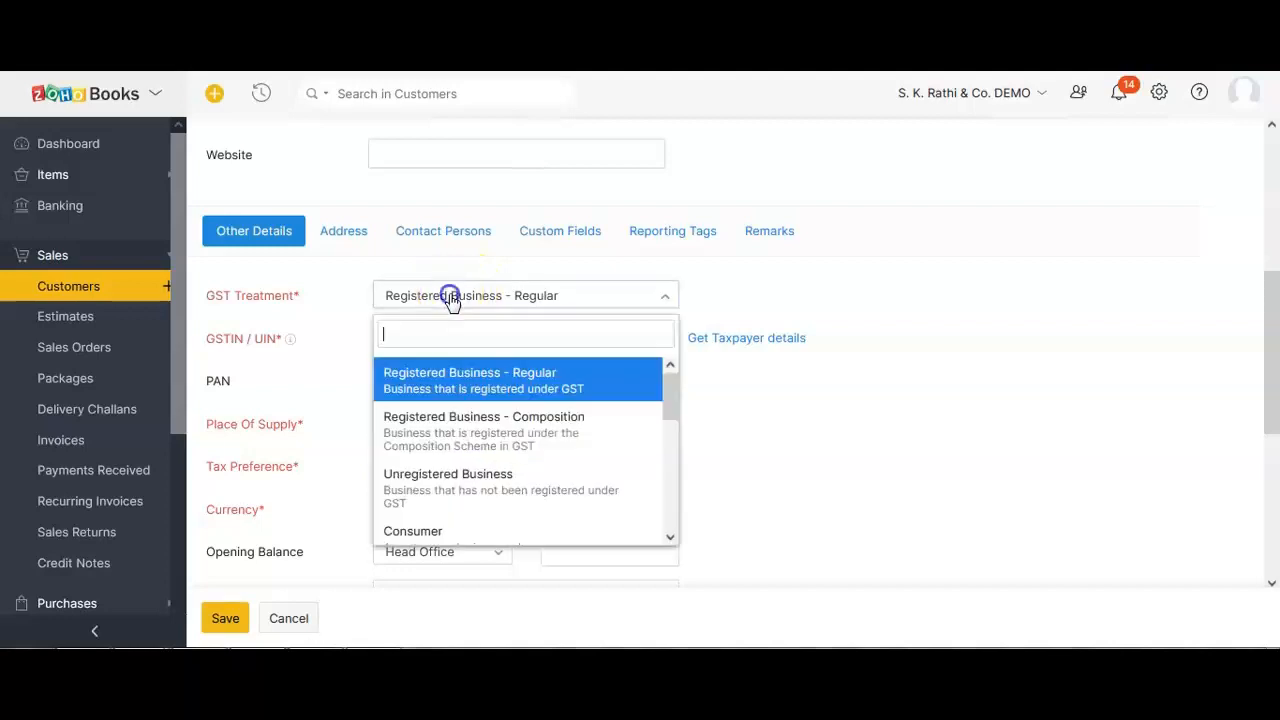
pyautogui.click(432, 487)
pyautogui.click(390, 341)
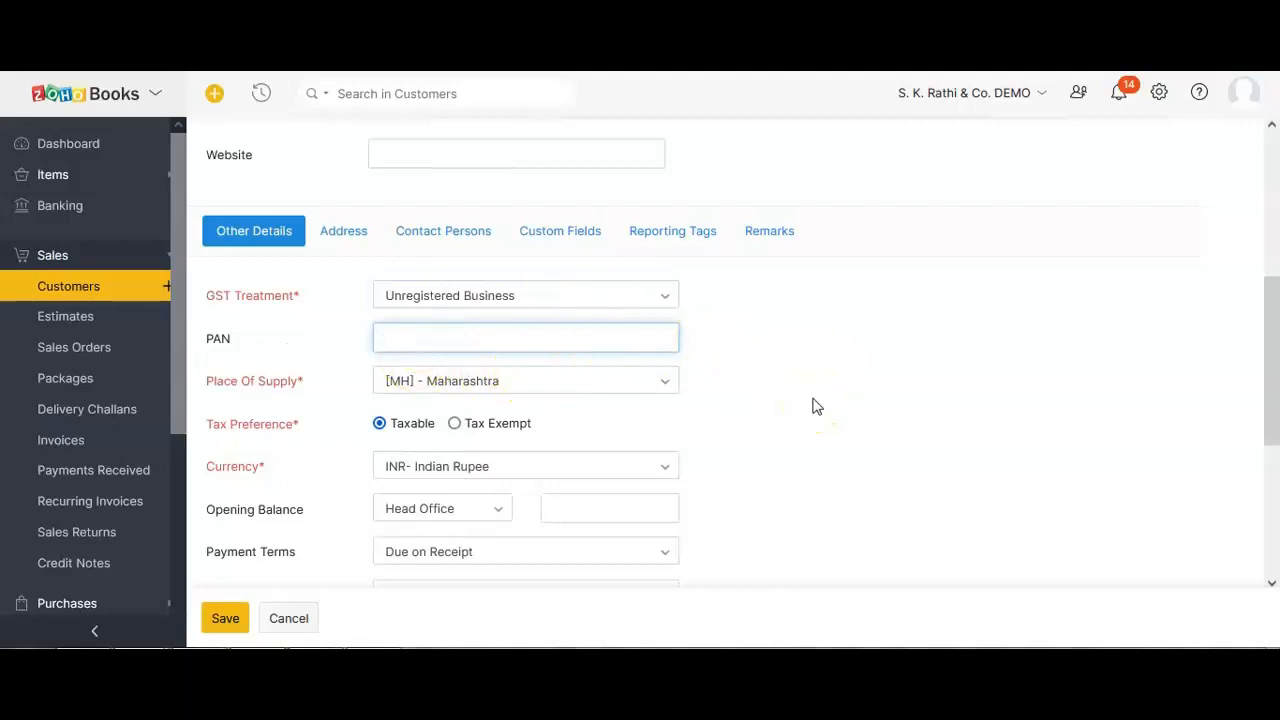
pyautogui.scroll(-1, 812, 406)
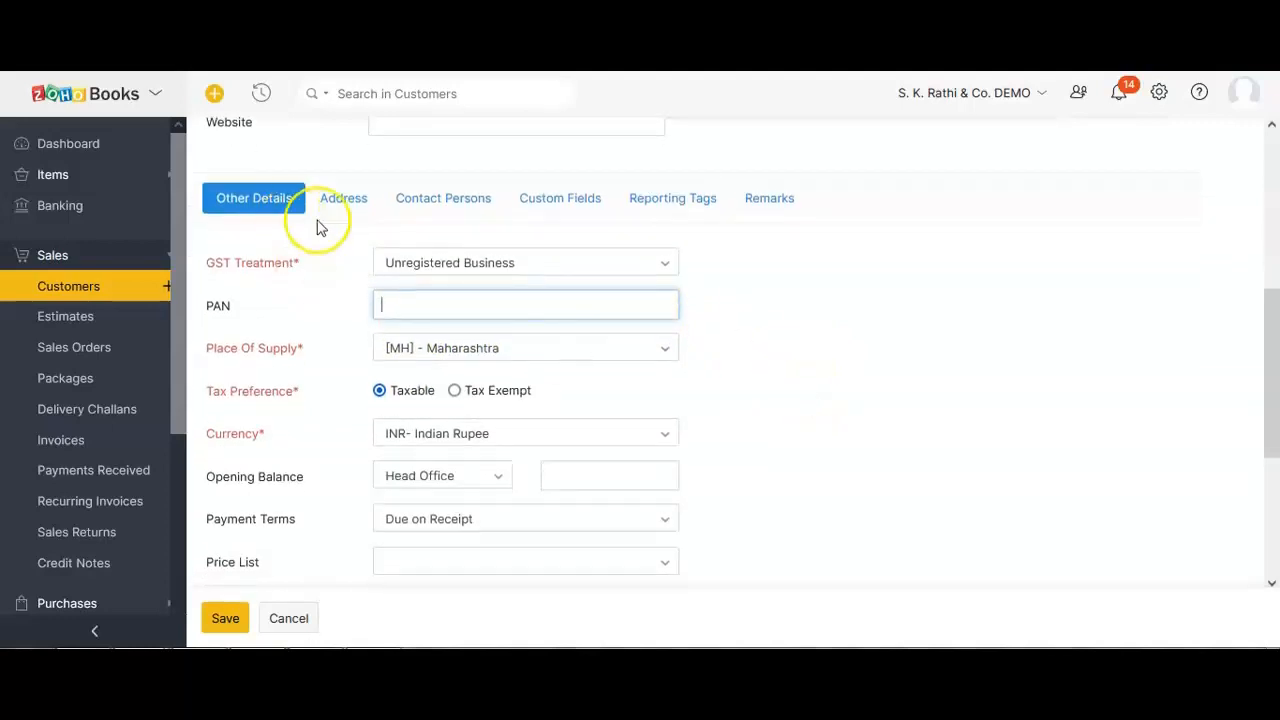
pyautogui.scroll(5, 349, 305)
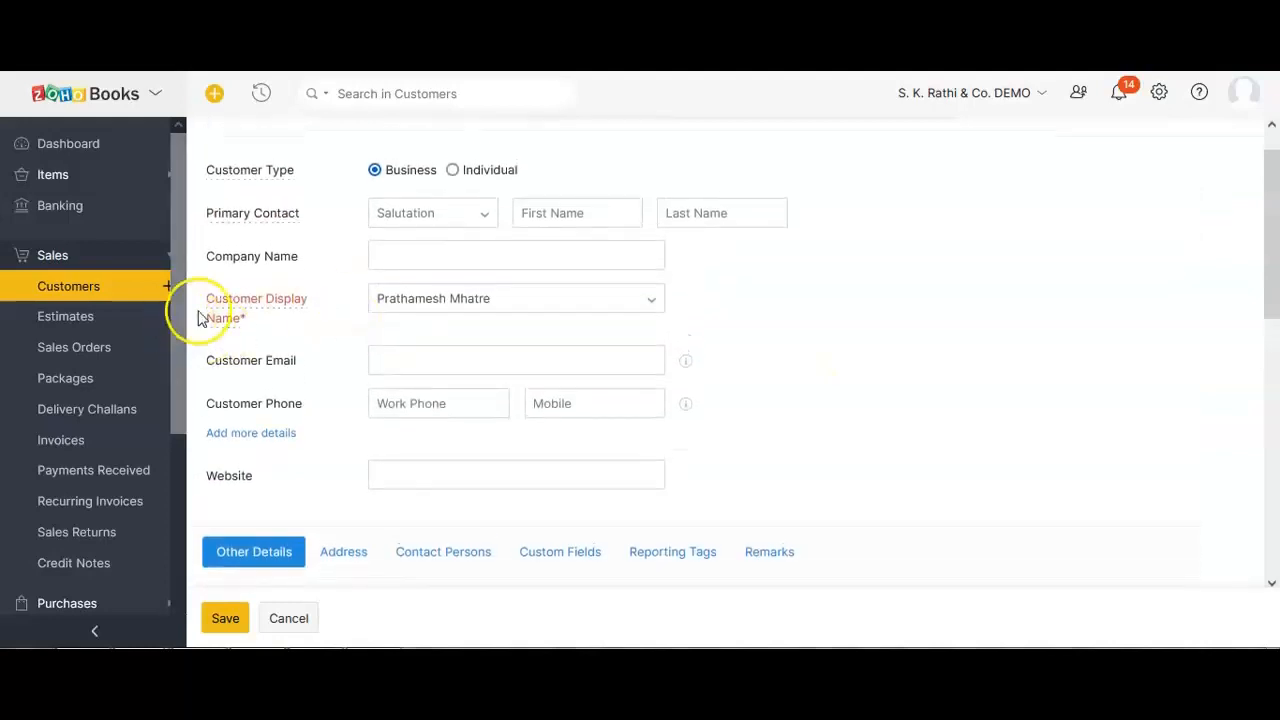
pyautogui.scroll(-5, 252, 335)
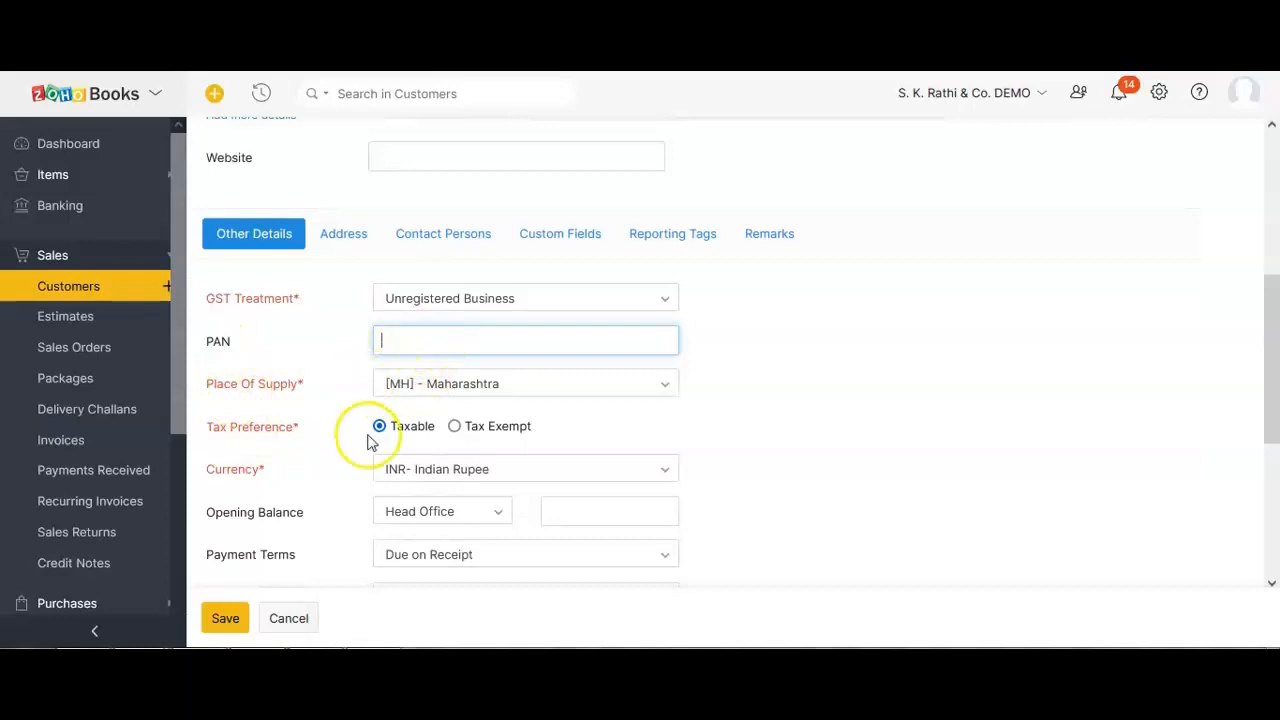
pyautogui.click(433, 313)
pyautogui.click(448, 531)
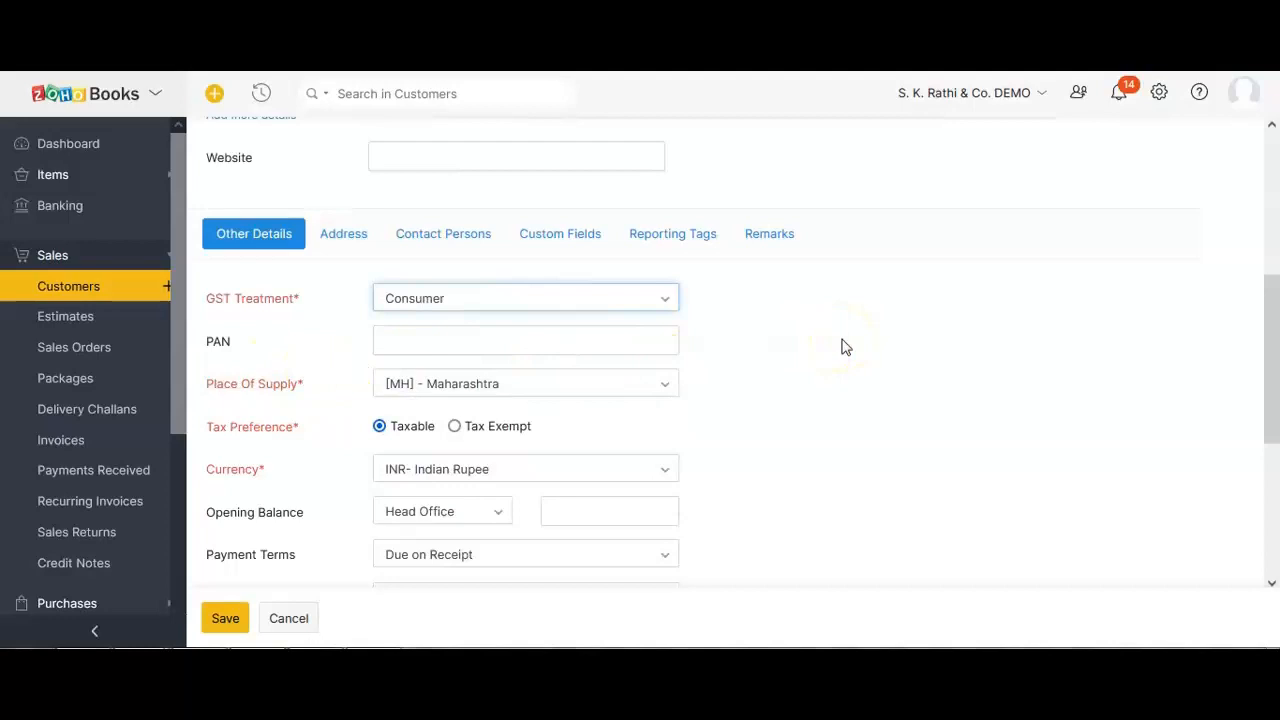
# Set place of supply via search, trying 'mh' Maharashtra and ending on 'dl' [DL] - Delhi.
pyautogui.click(502, 390)
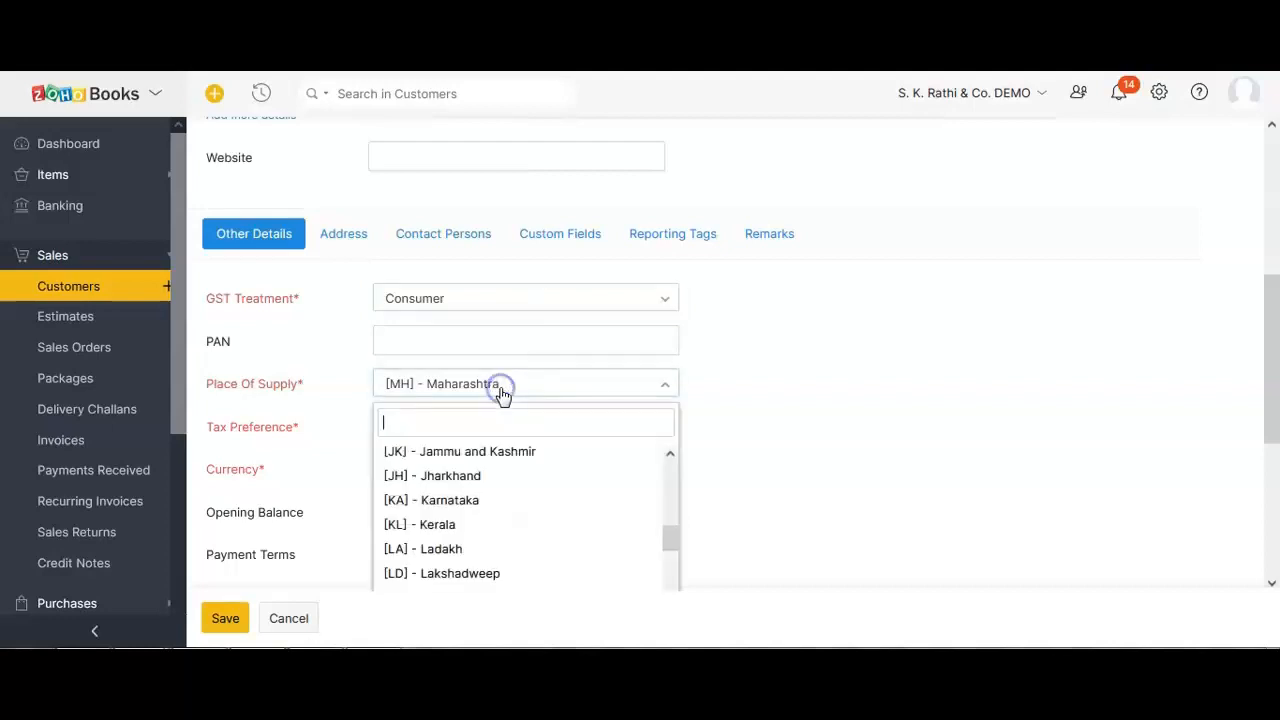
pyautogui.press('Return')
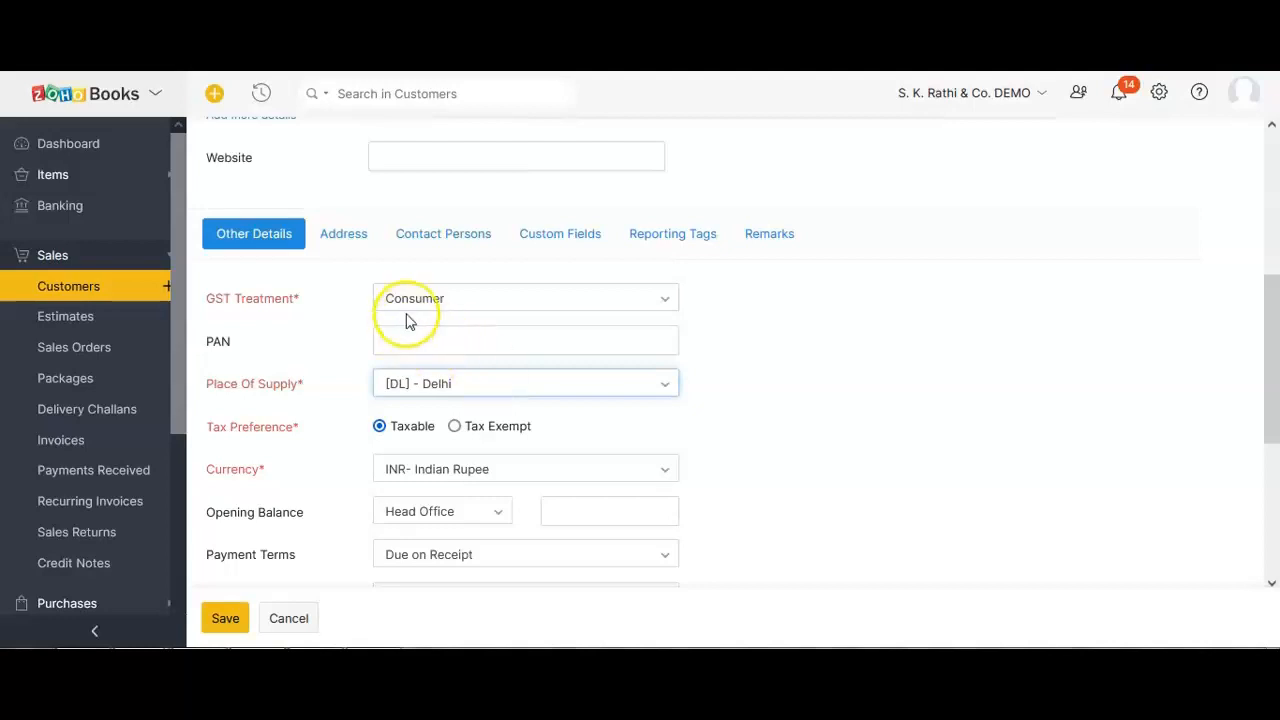
pyautogui.click(482, 393)
pyautogui.write('m')
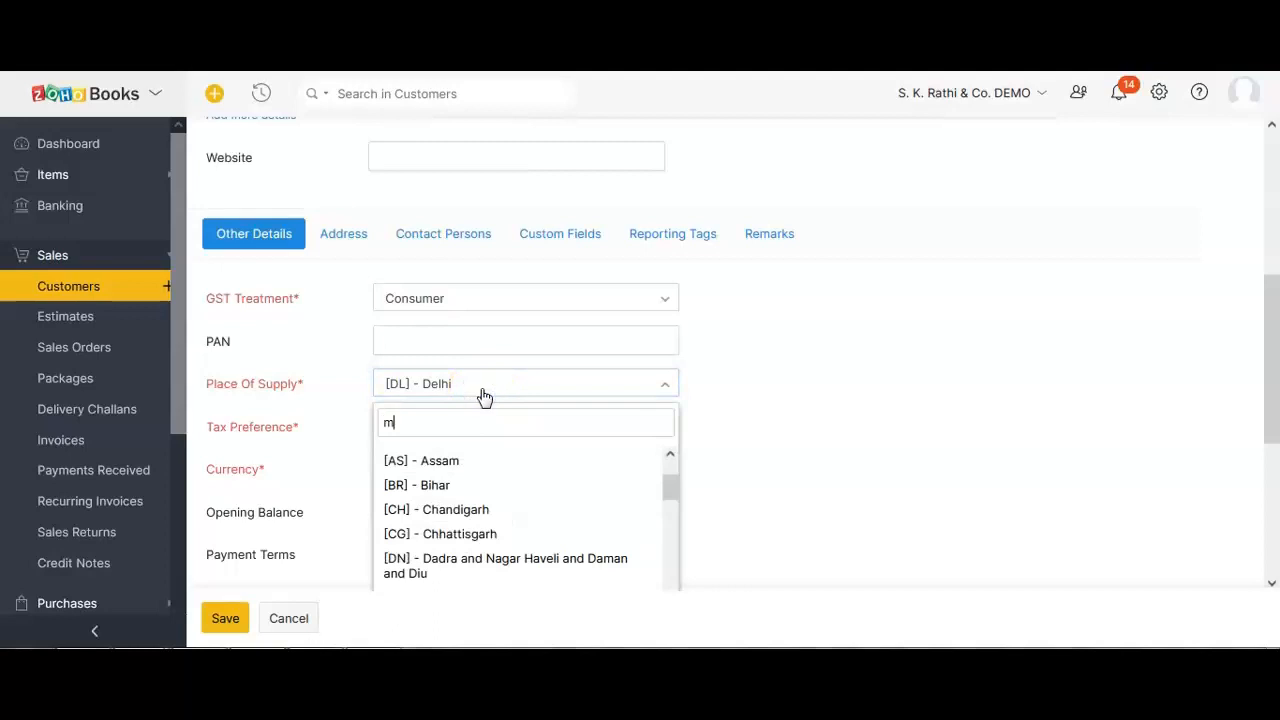
pyautogui.write('h')
pyautogui.press('Return')
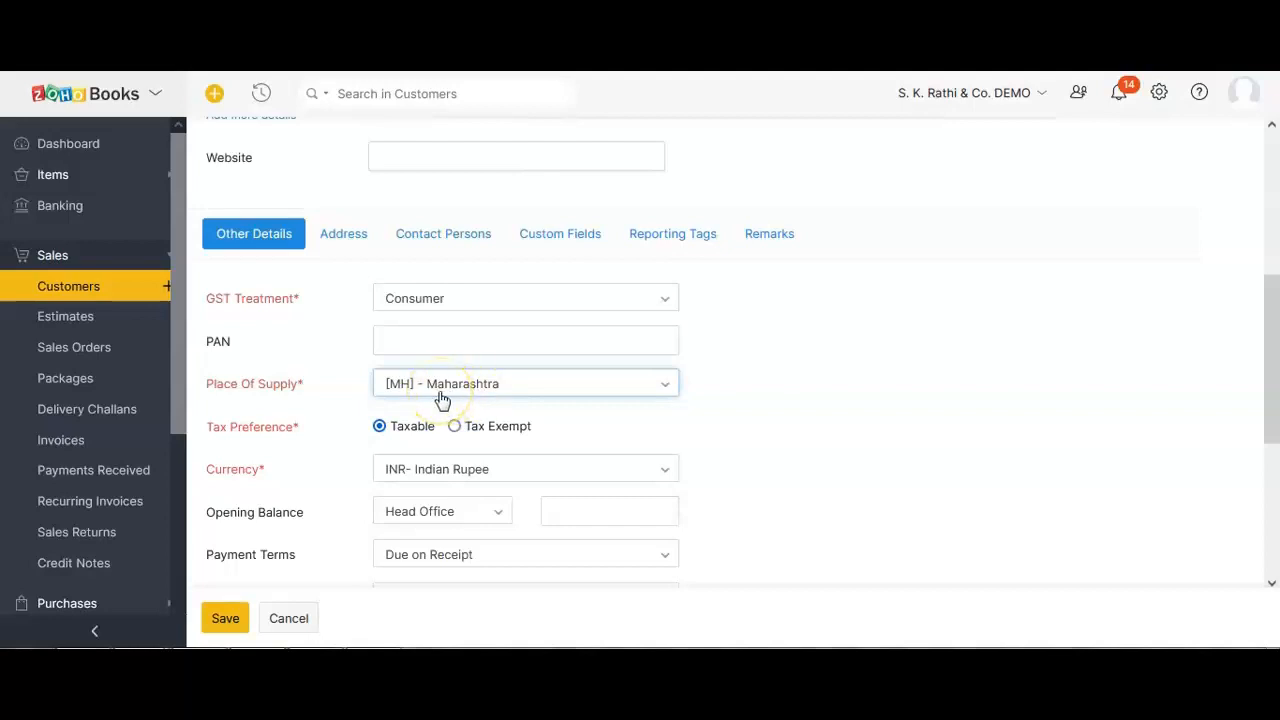
pyautogui.click(442, 400)
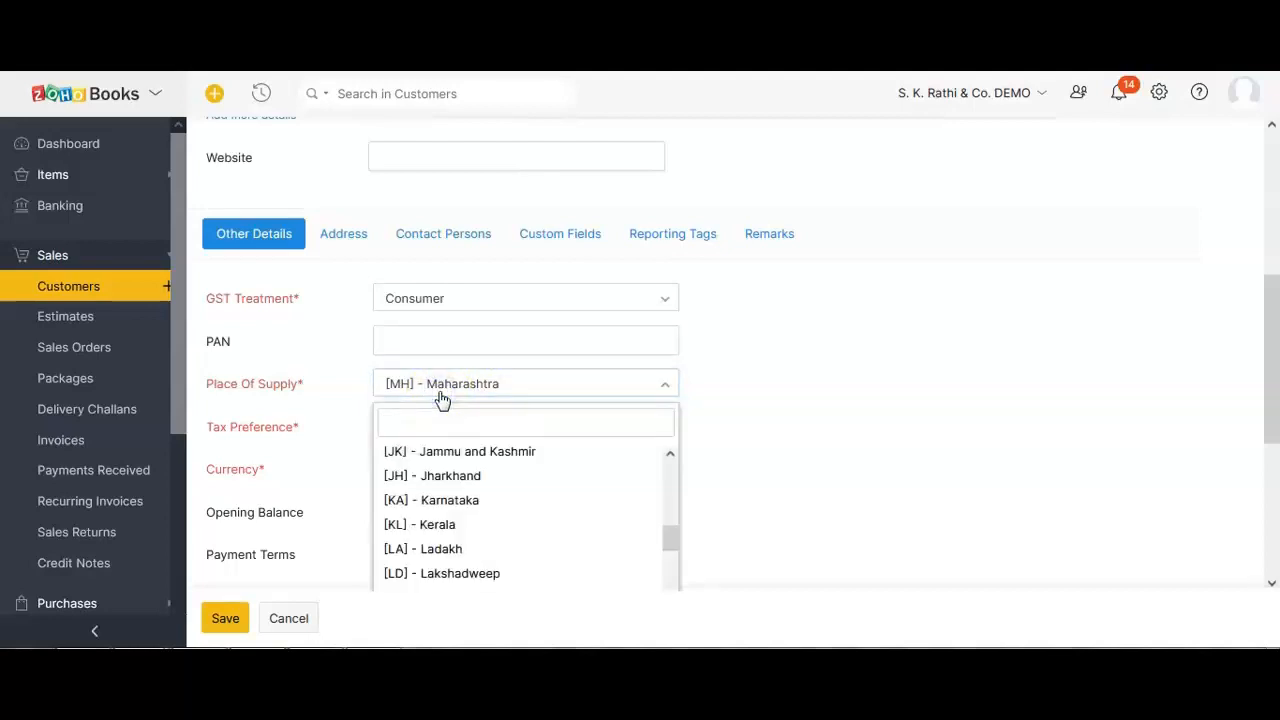
pyautogui.write('dl')
pyautogui.press('Return')
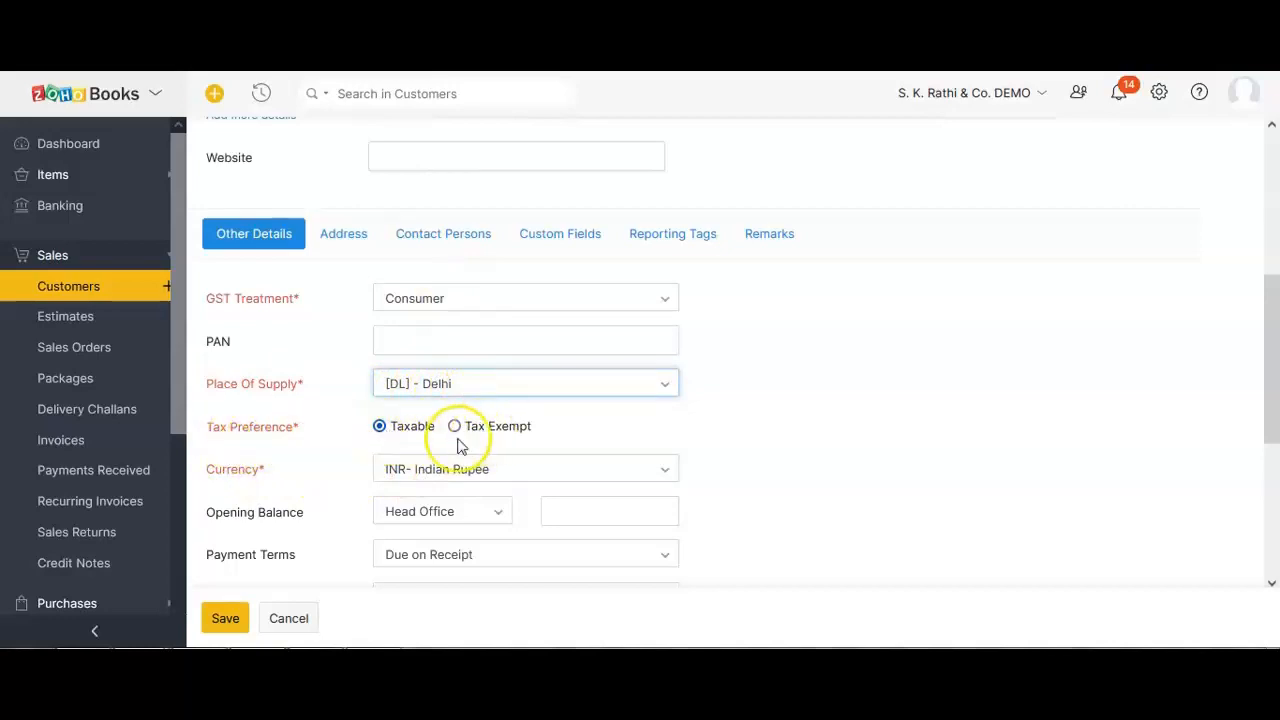
pyautogui.scroll(-1, 284, 452)
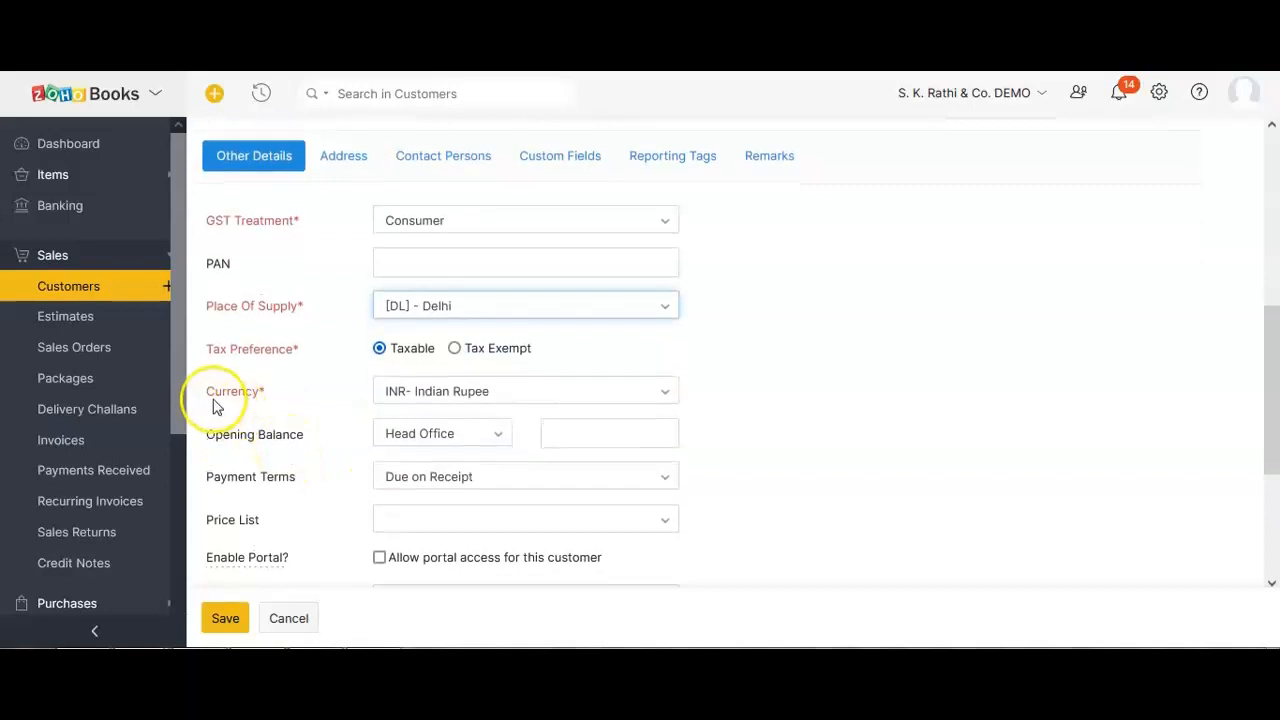
pyautogui.click(460, 408)
pyautogui.scroll(-1, 763, 491)
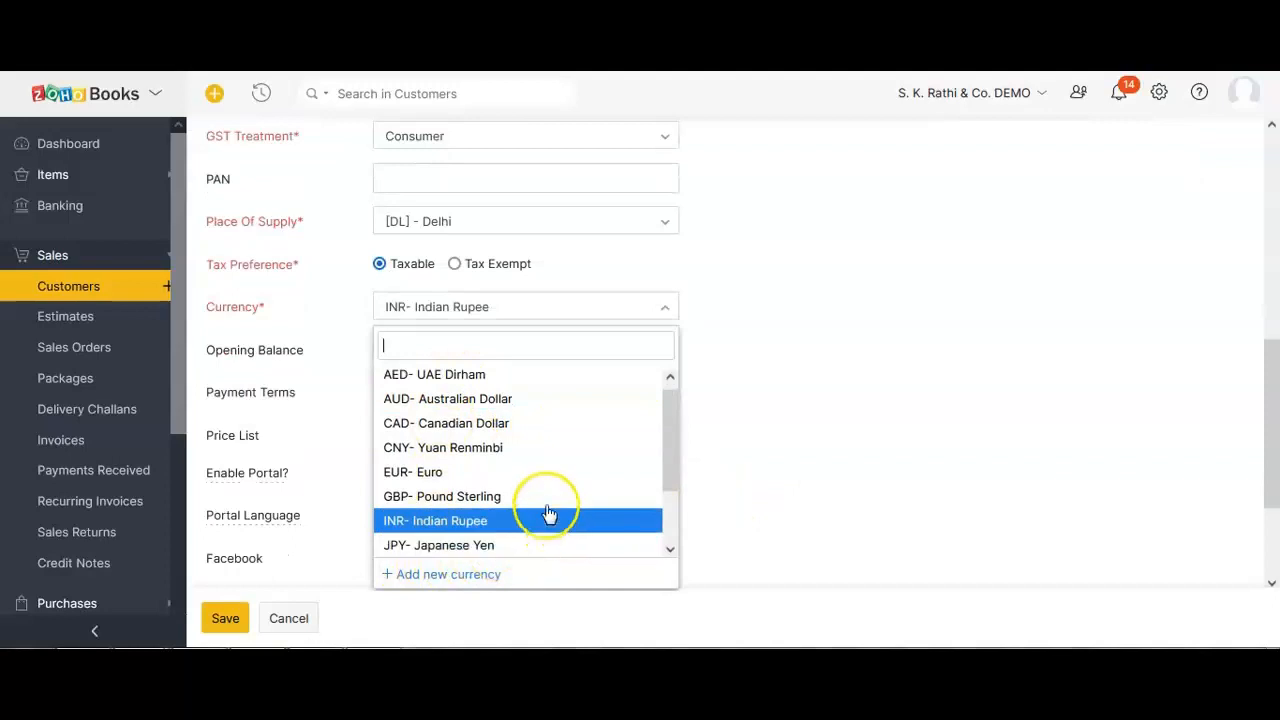
pyautogui.press('Up')
pyautogui.press('Up')
pyautogui.press('Up')
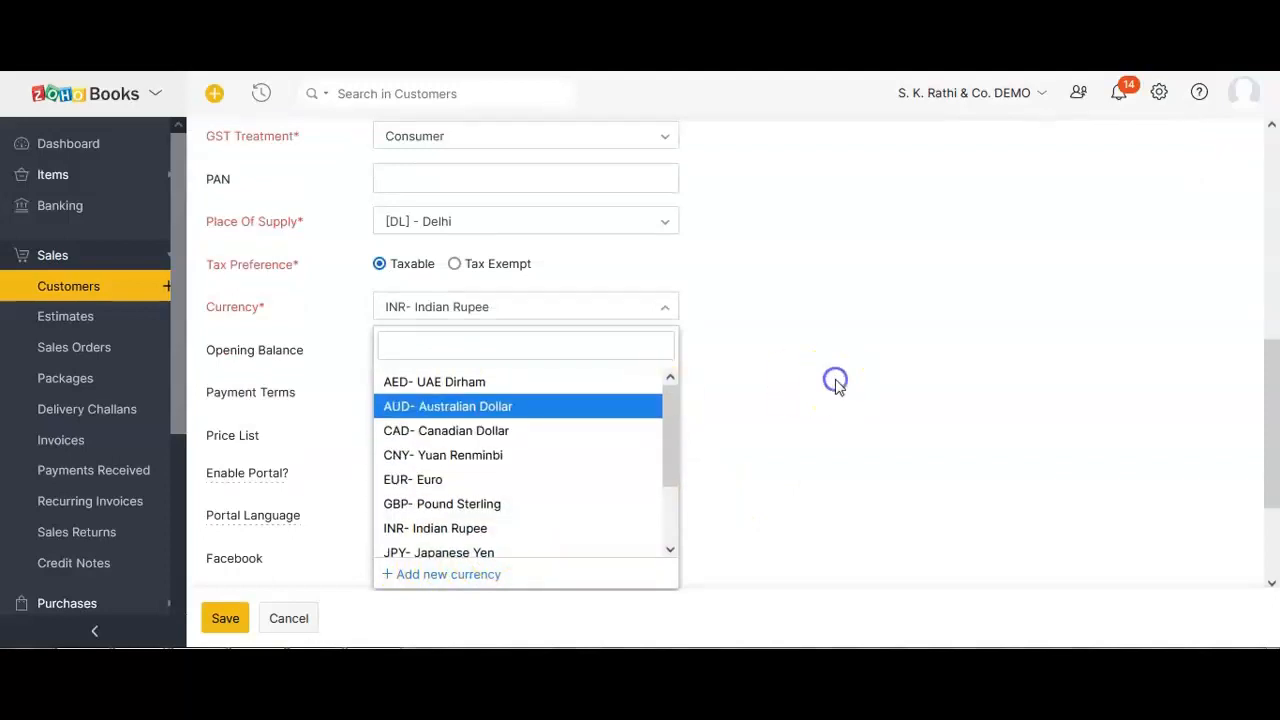
pyautogui.click(836, 383)
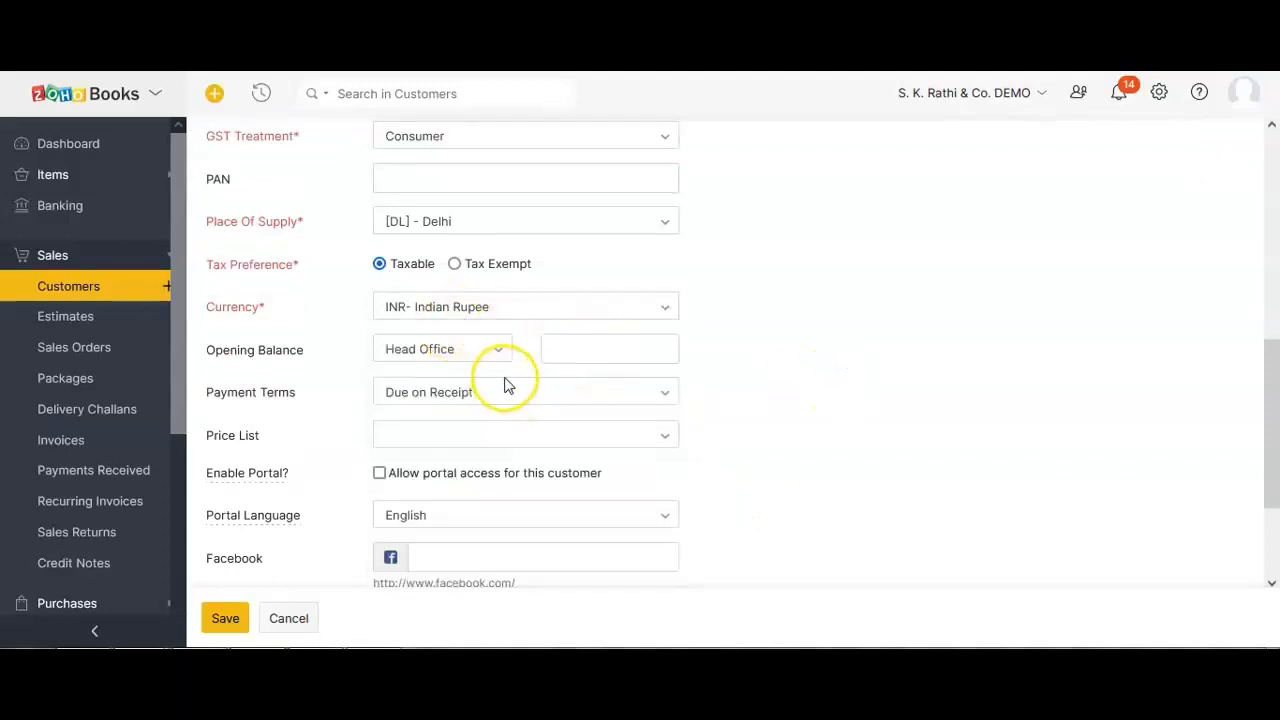
pyautogui.moveTo(216, 350); pyautogui.dragTo(266, 288)
pyautogui.scroll(-2, 257, 390)
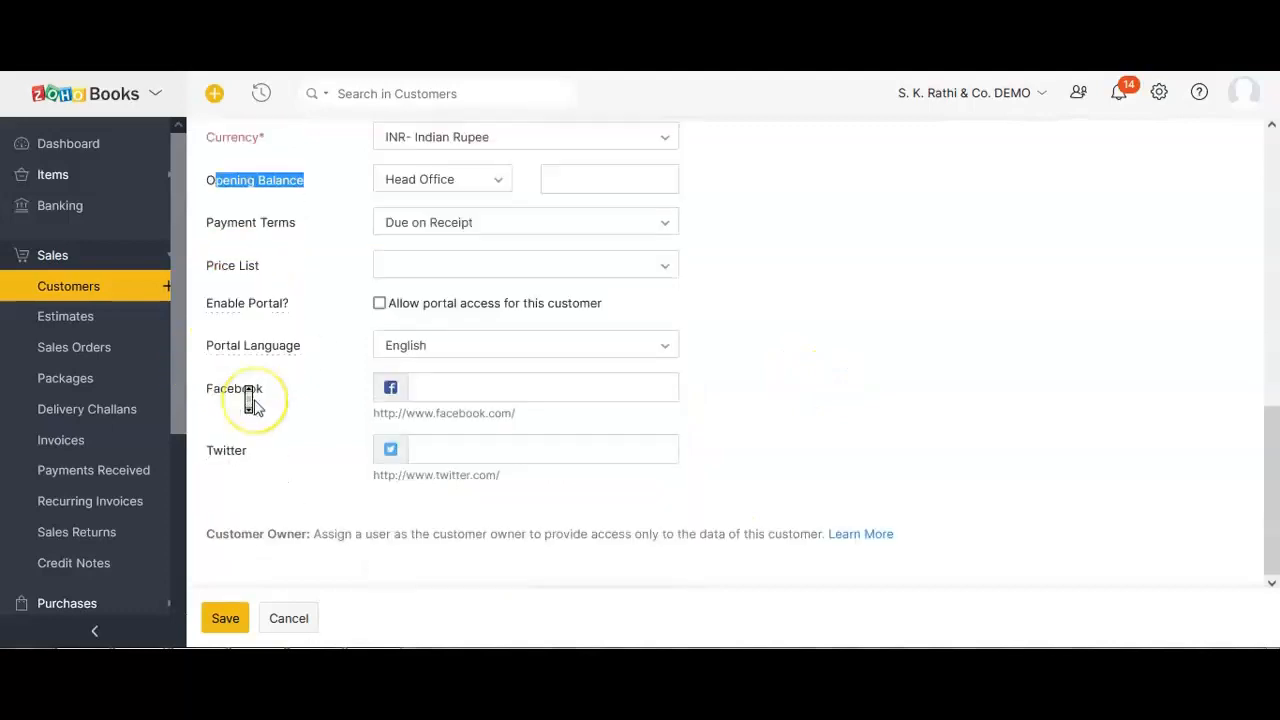
pyautogui.scroll(7, 258, 408)
pyautogui.scroll(-2, 262, 424)
pyautogui.scroll(-3, 334, 466)
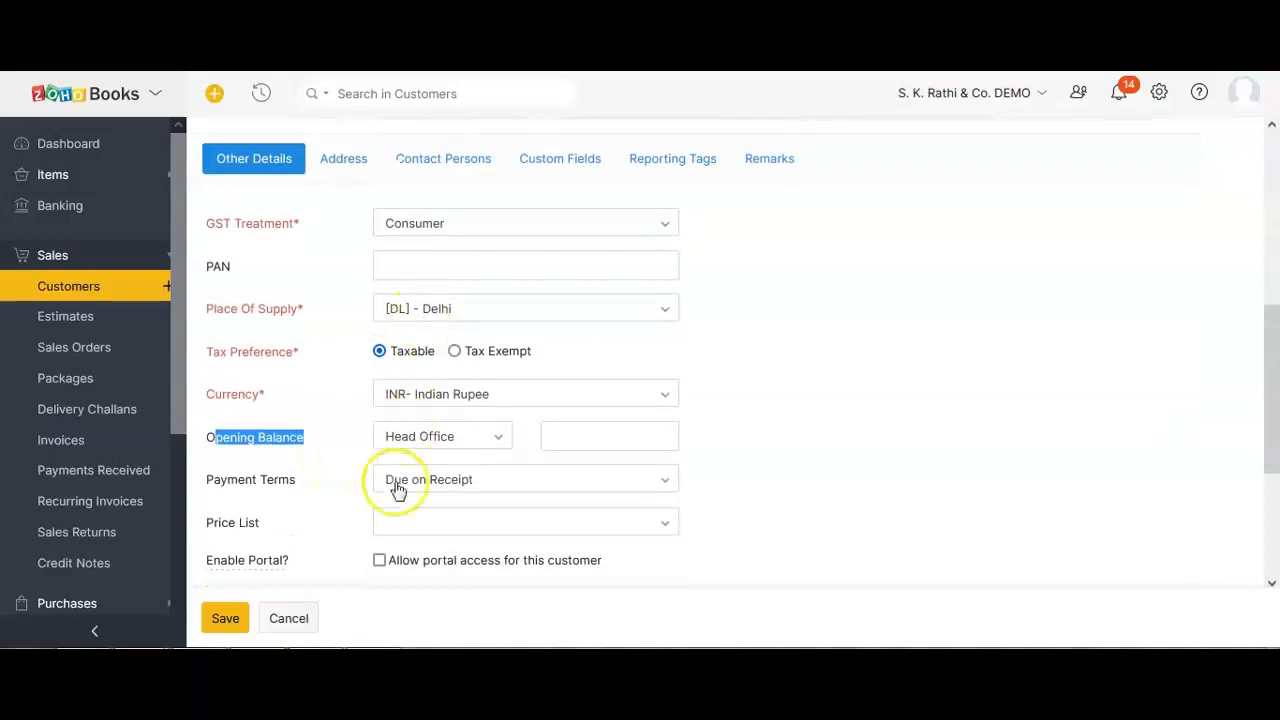
# Resolve the duplicate-name warning by adding the middle name to the display name, then save.
pyautogui.click(225, 618)
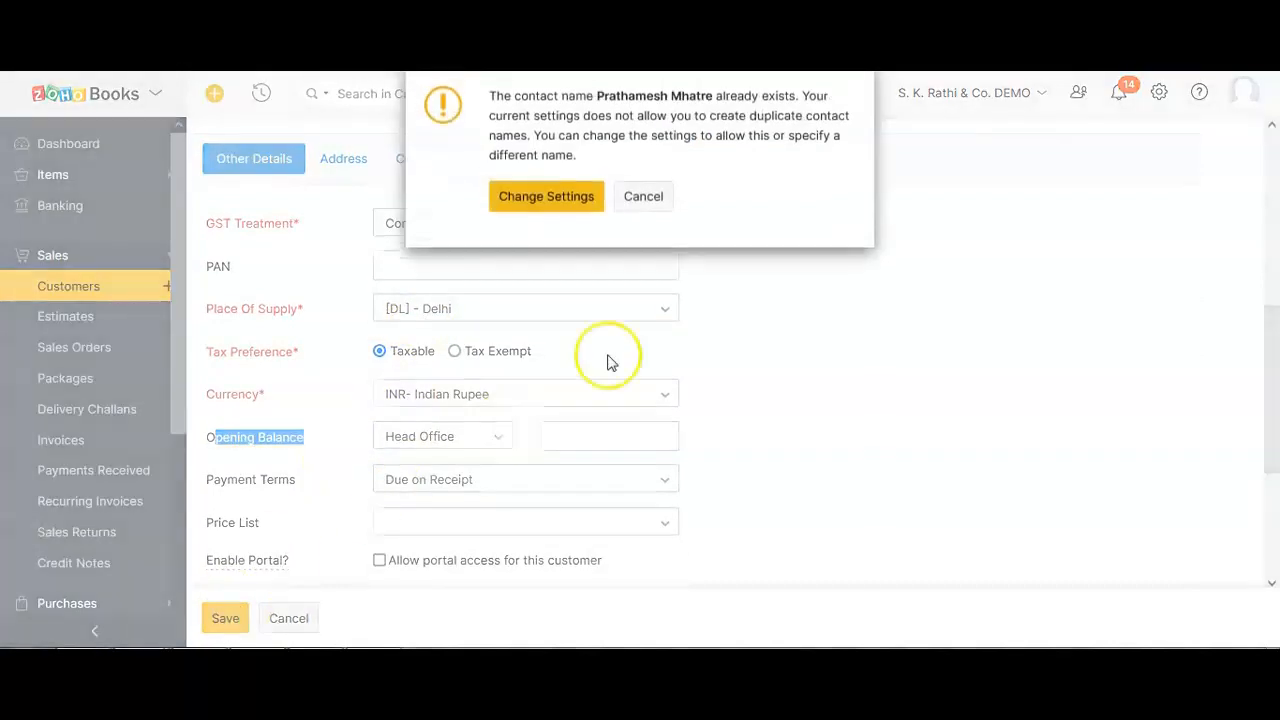
pyautogui.click(620, 196)
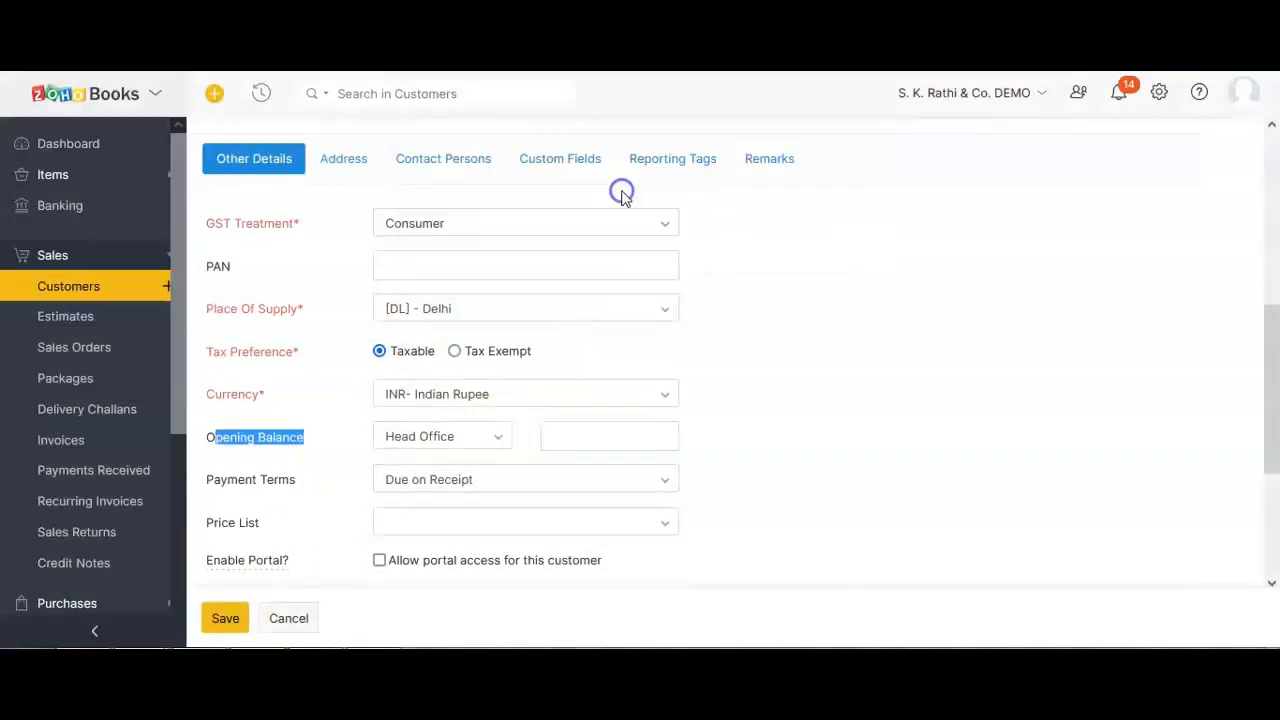
pyautogui.scroll(3, 390, 310)
pyautogui.click(446, 336)
pyautogui.click(204, 619)
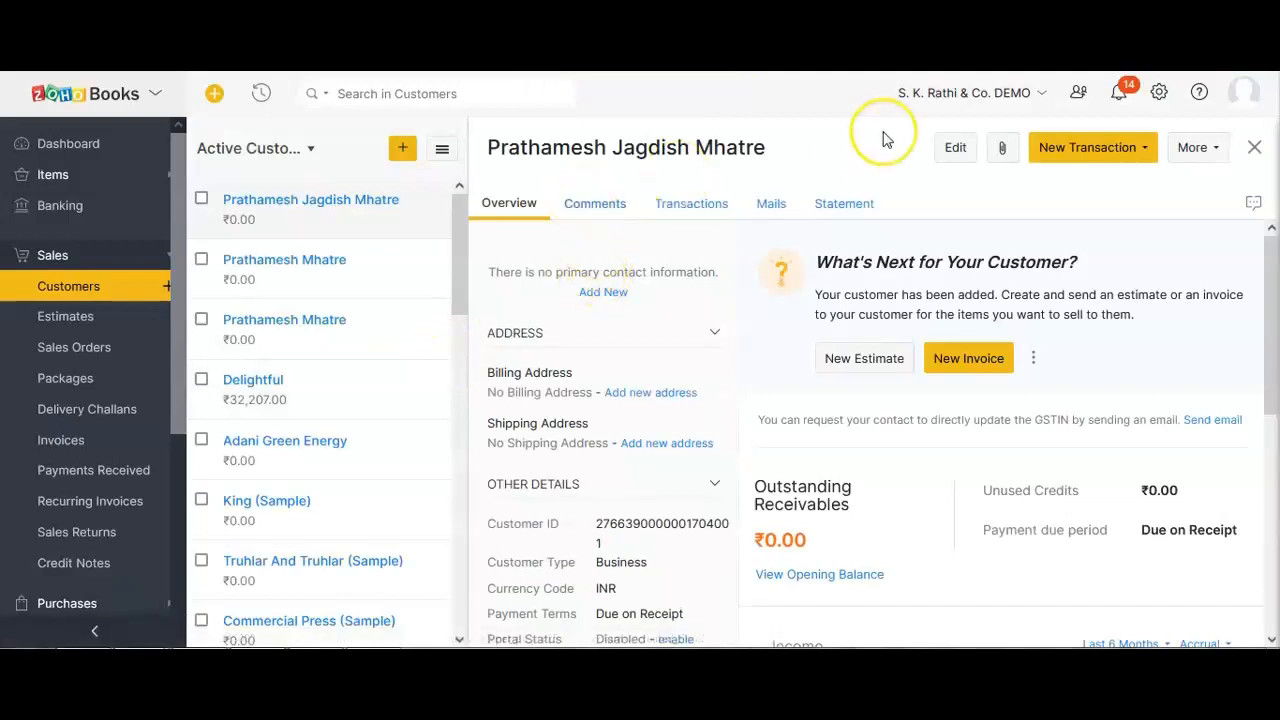
# Edit the saved customer and retype its display name as Reliance Industries Ltd.
pyautogui.click(956, 149)
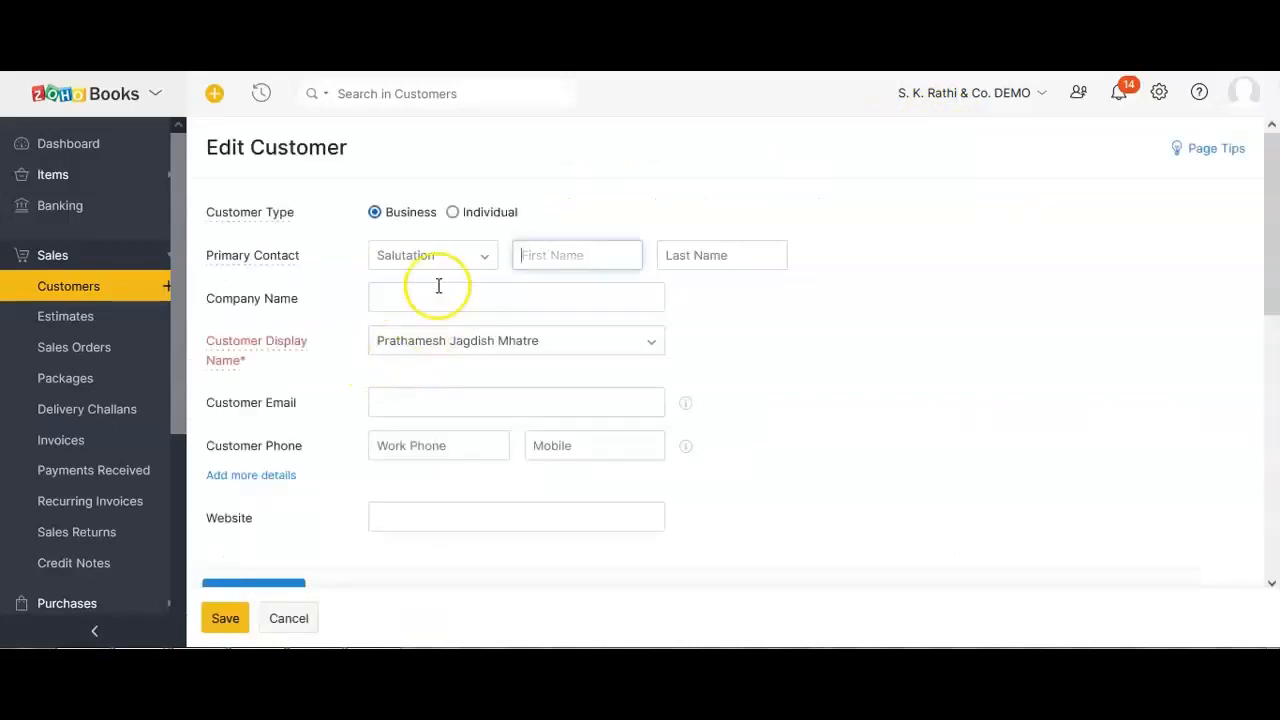
pyautogui.moveTo(303, 265)
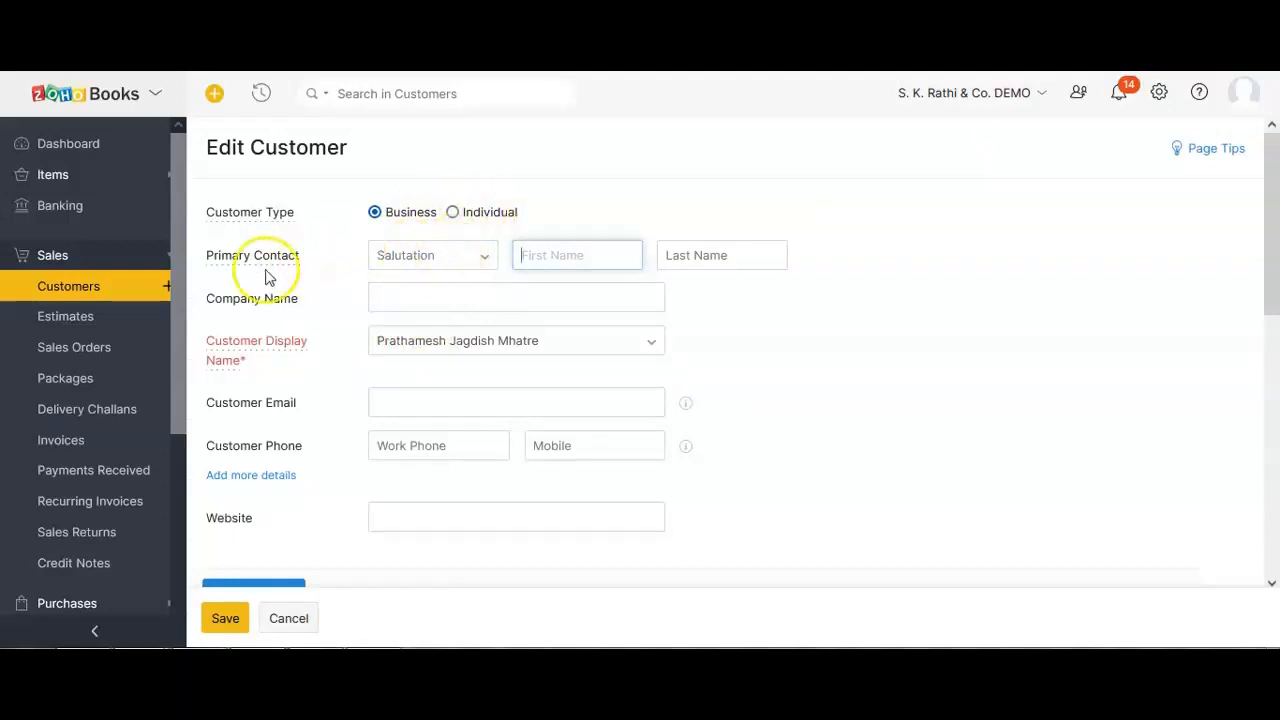
pyautogui.click(592, 340)
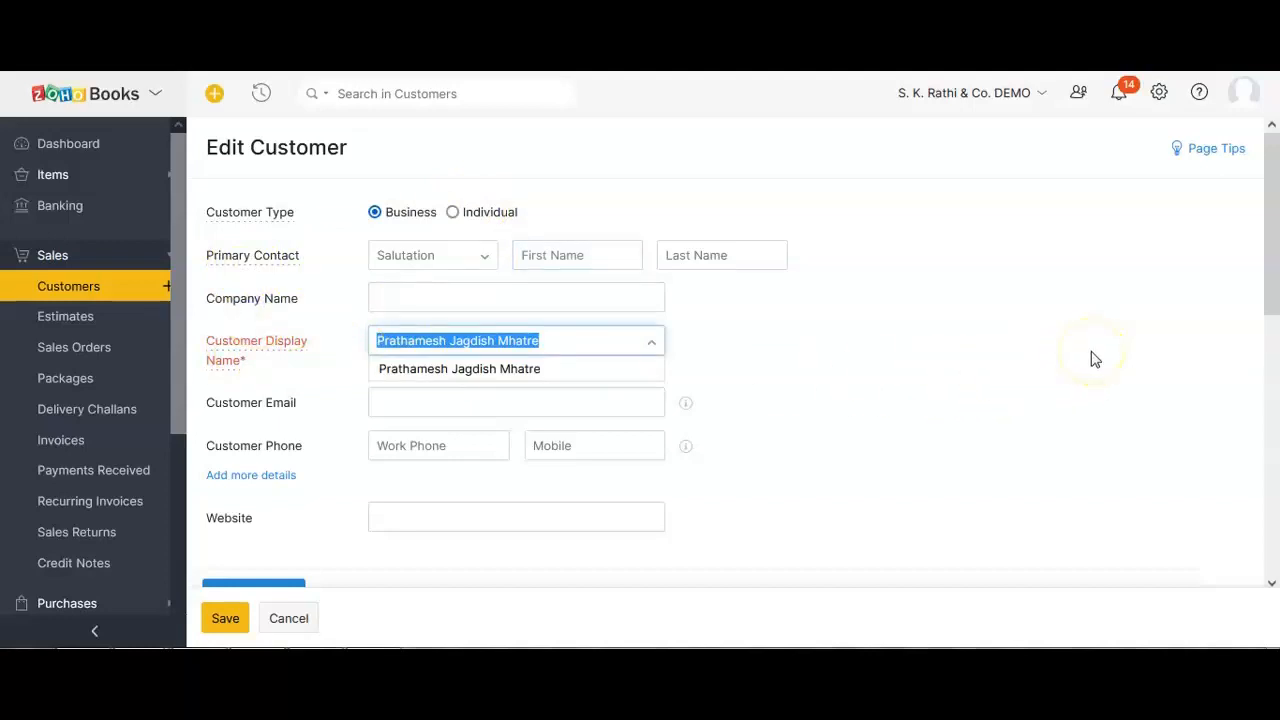
pyautogui.write('S. K.')
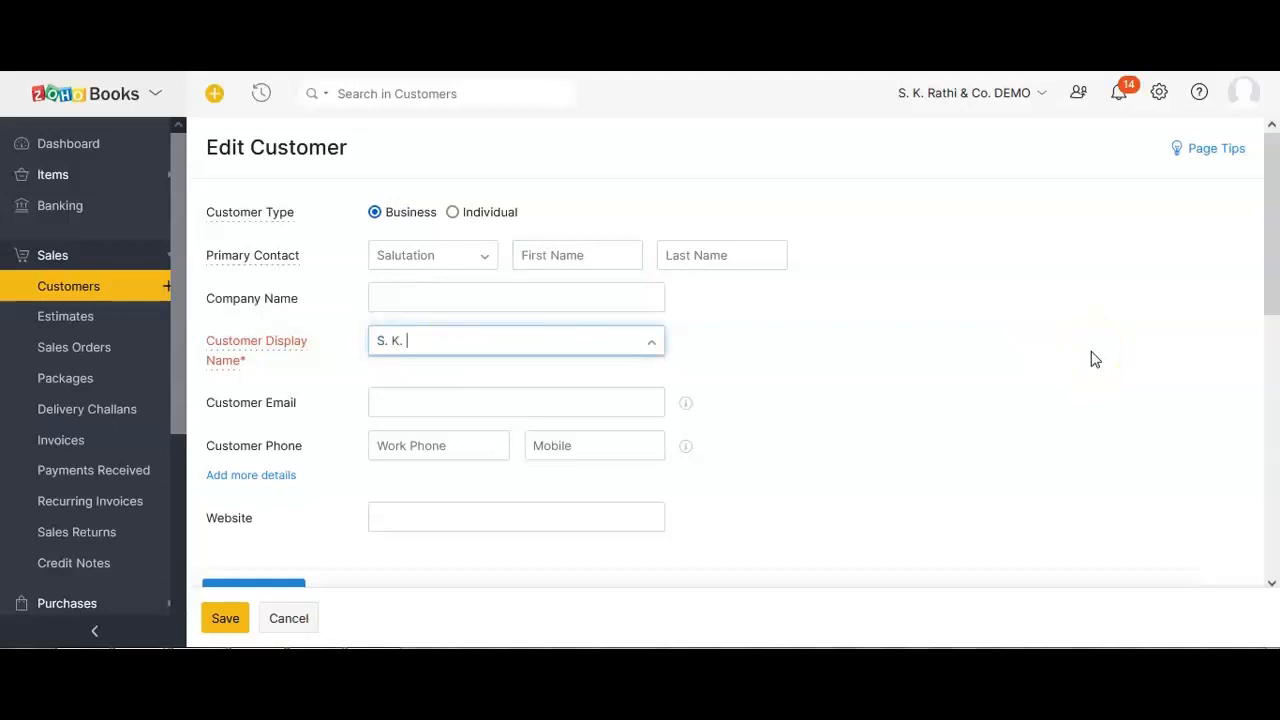
pyautogui.press('BackSpace')
pyautogui.write('Reliance Industries Ltd')
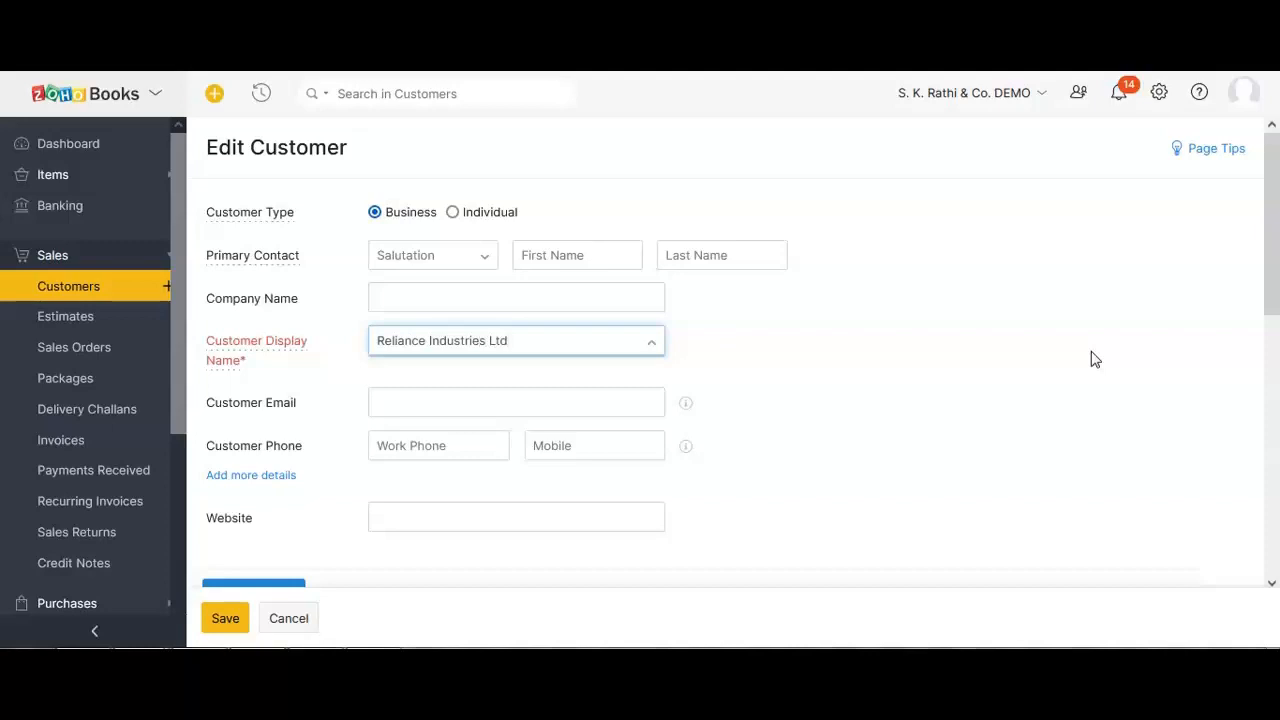
pyautogui.click(943, 389)
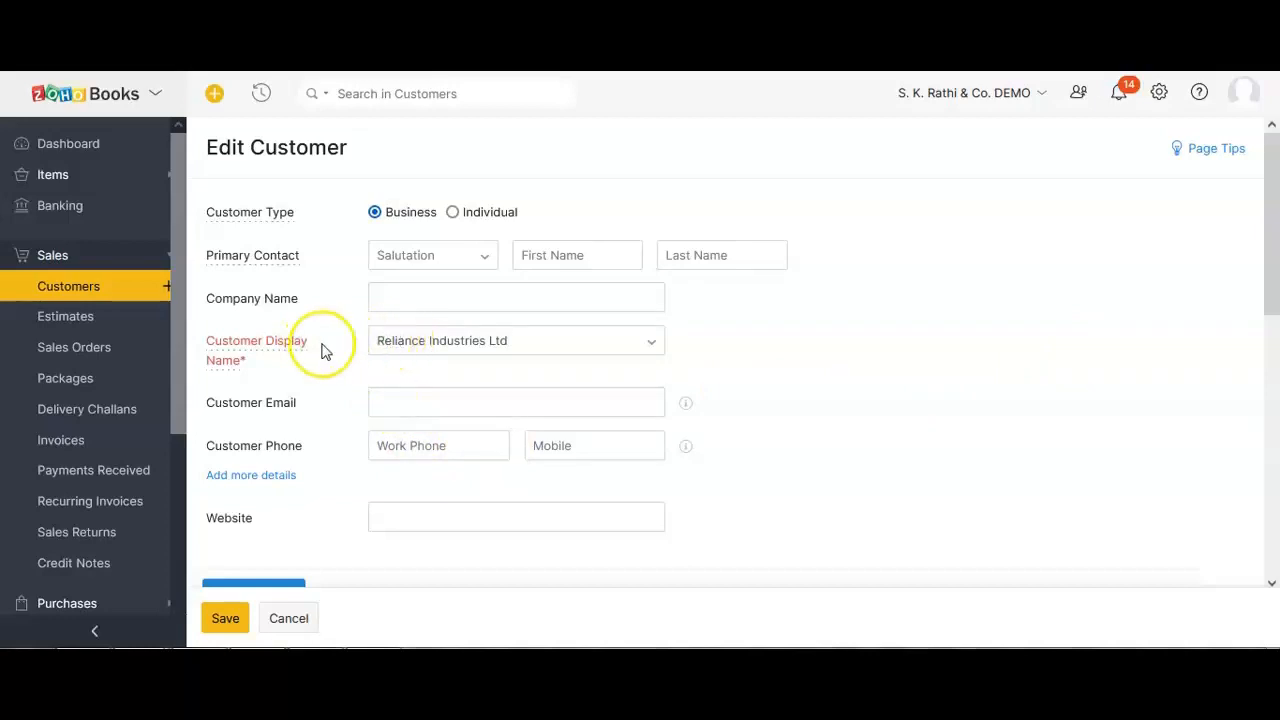
# Enter Reliance Industries Ltd as Company Name and let the cleared display name fill from it.
pyautogui.click(404, 305)
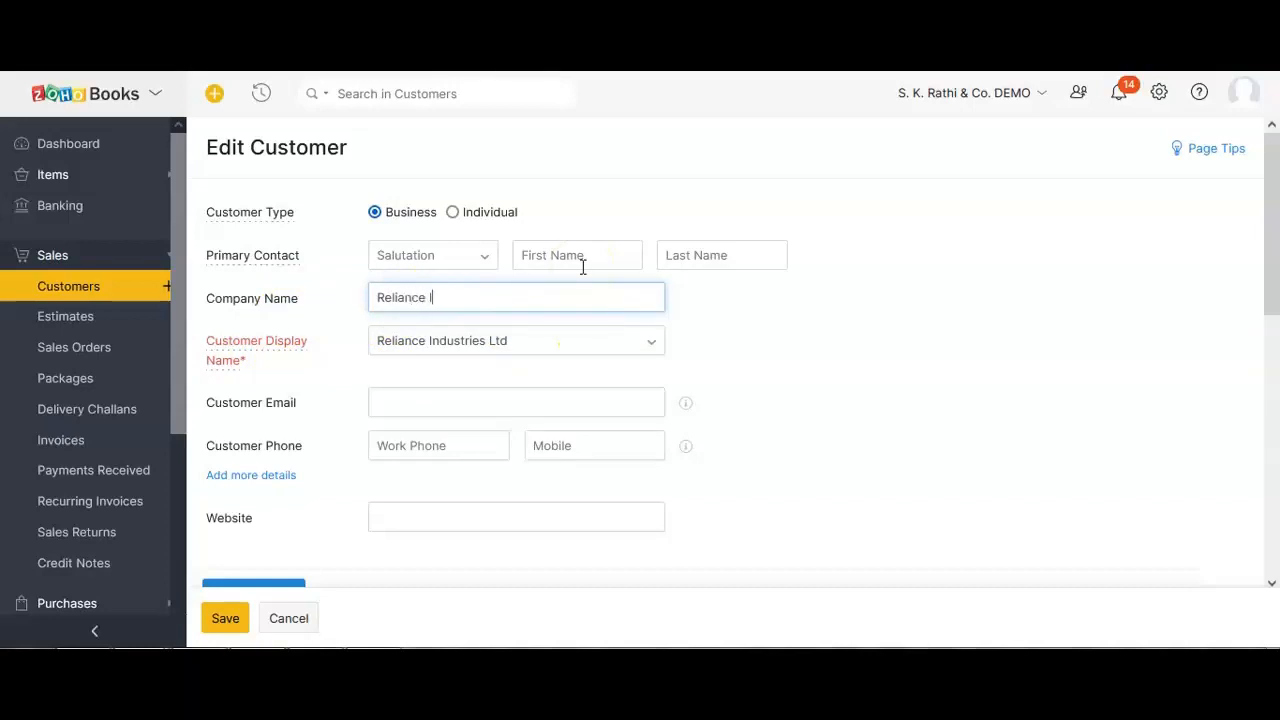
pyautogui.hotkey('shift', 'Tab')
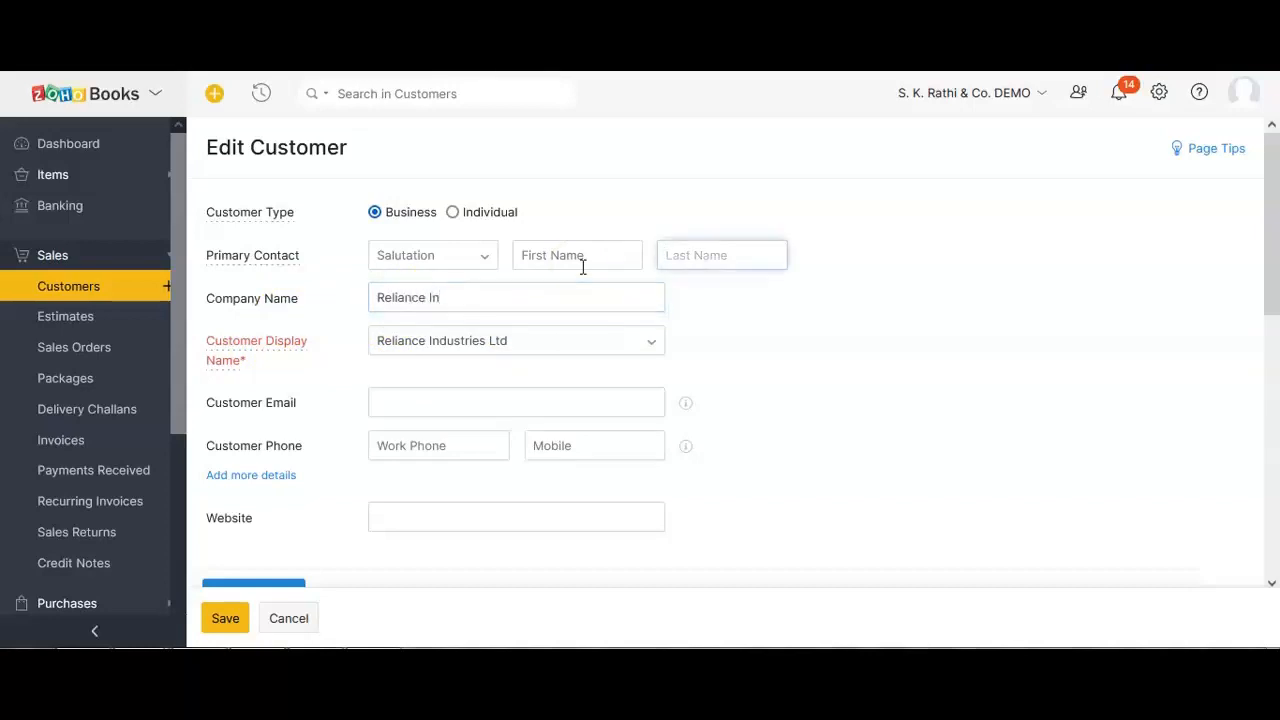
pyautogui.click(506, 340)
pyautogui.click(317, 341)
pyautogui.hotkey('ctrl', 'c')
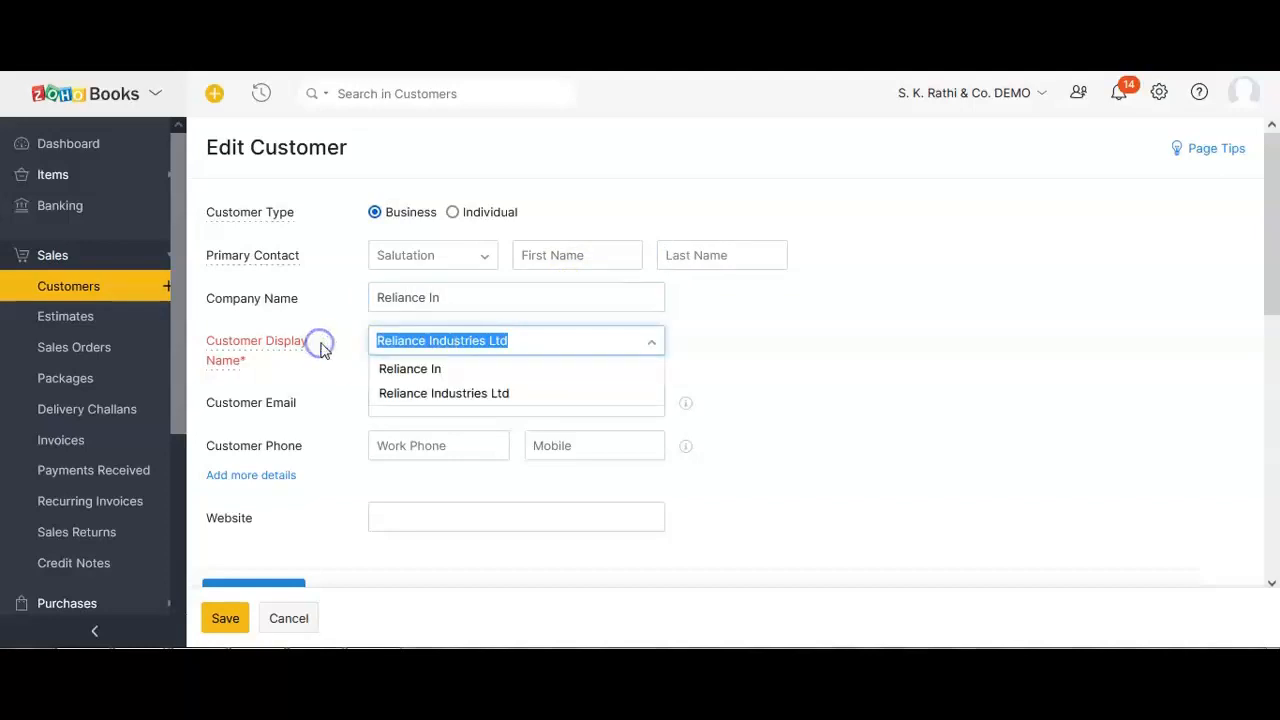
pyautogui.press('BackSpace')
pyautogui.click(503, 297)
pyautogui.click(323, 293)
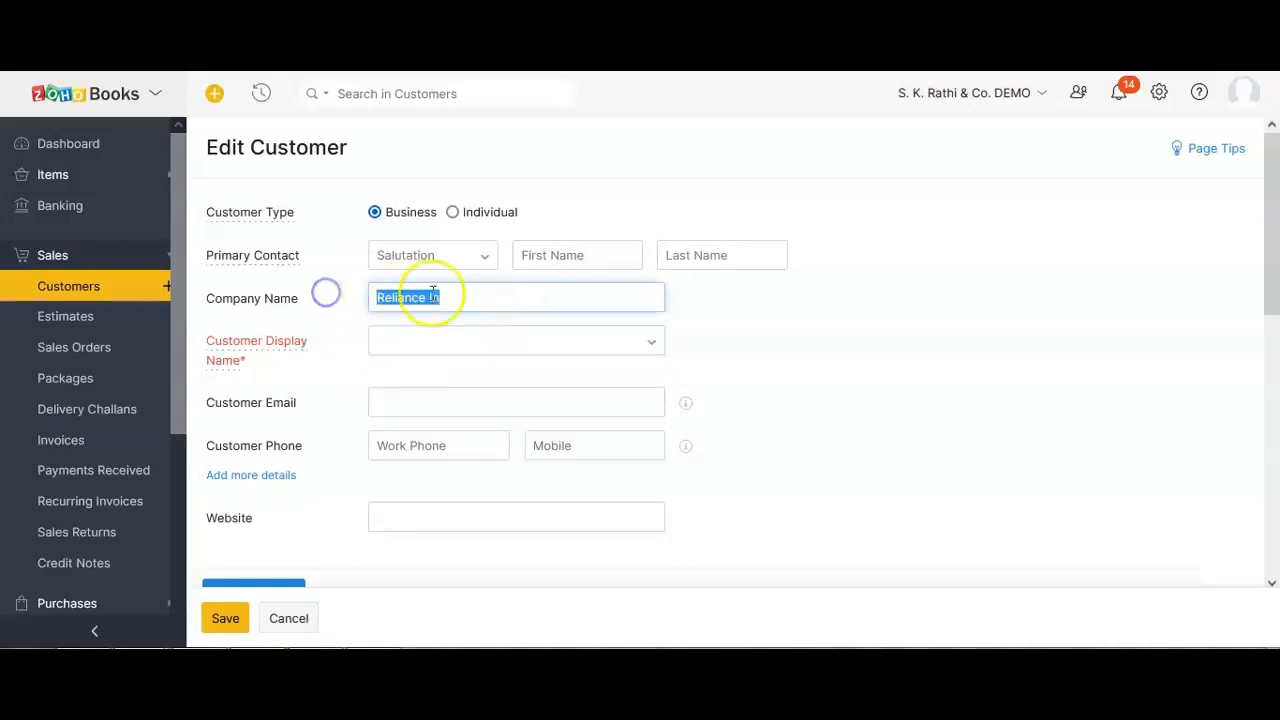
pyautogui.hotkey('ctrl', 'v')
pyautogui.press('Tab')
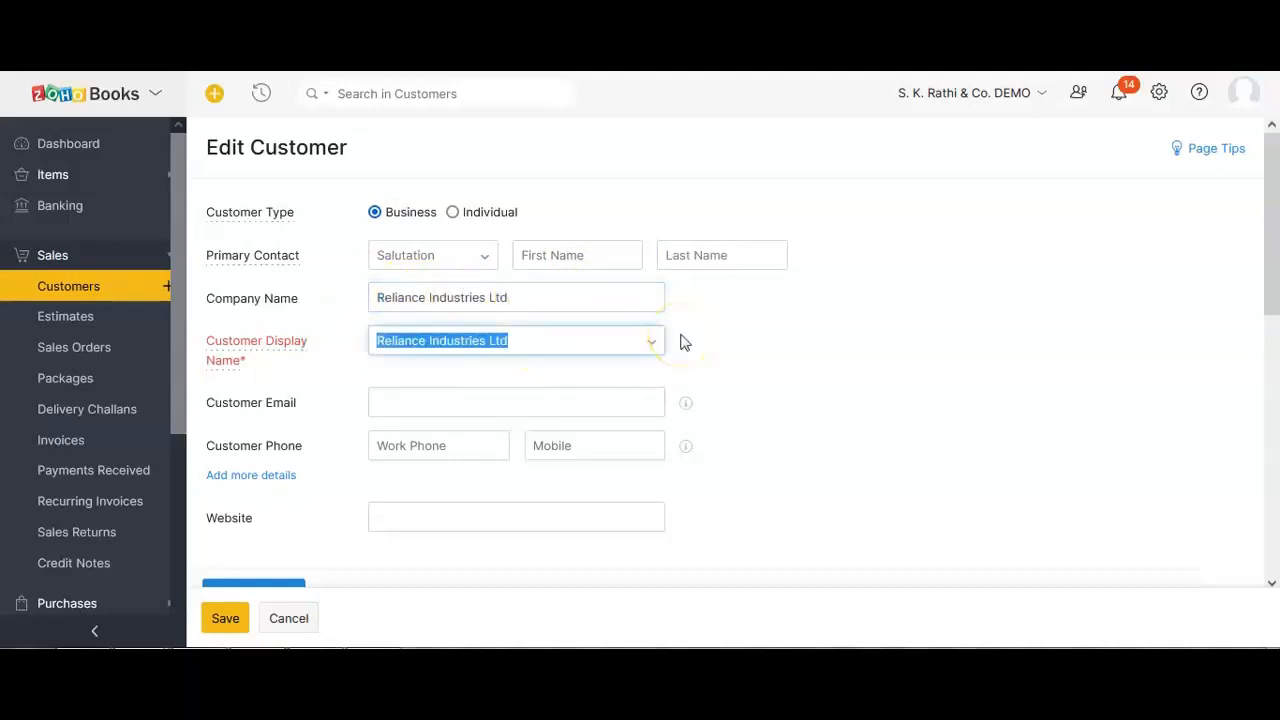
pyautogui.click(765, 342)
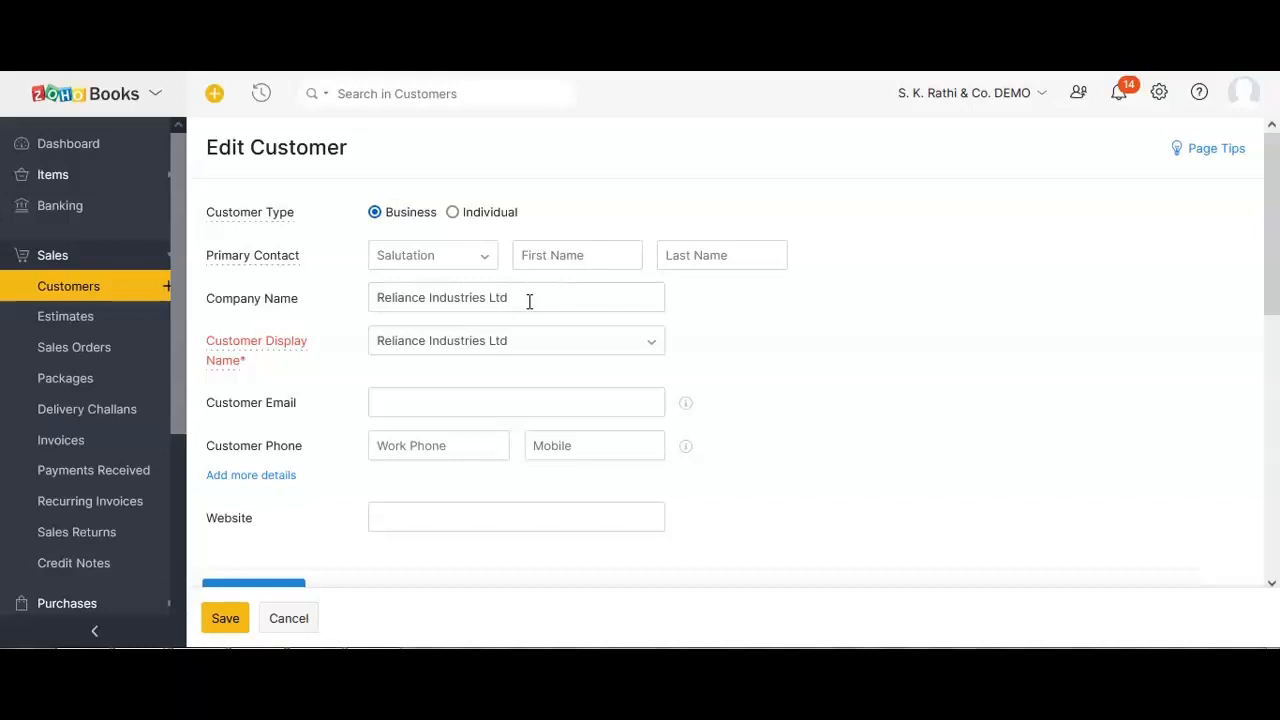
# Set the primary contact to salutation Mr. with the contact person's first and last name.
pyautogui.moveTo(228, 270)
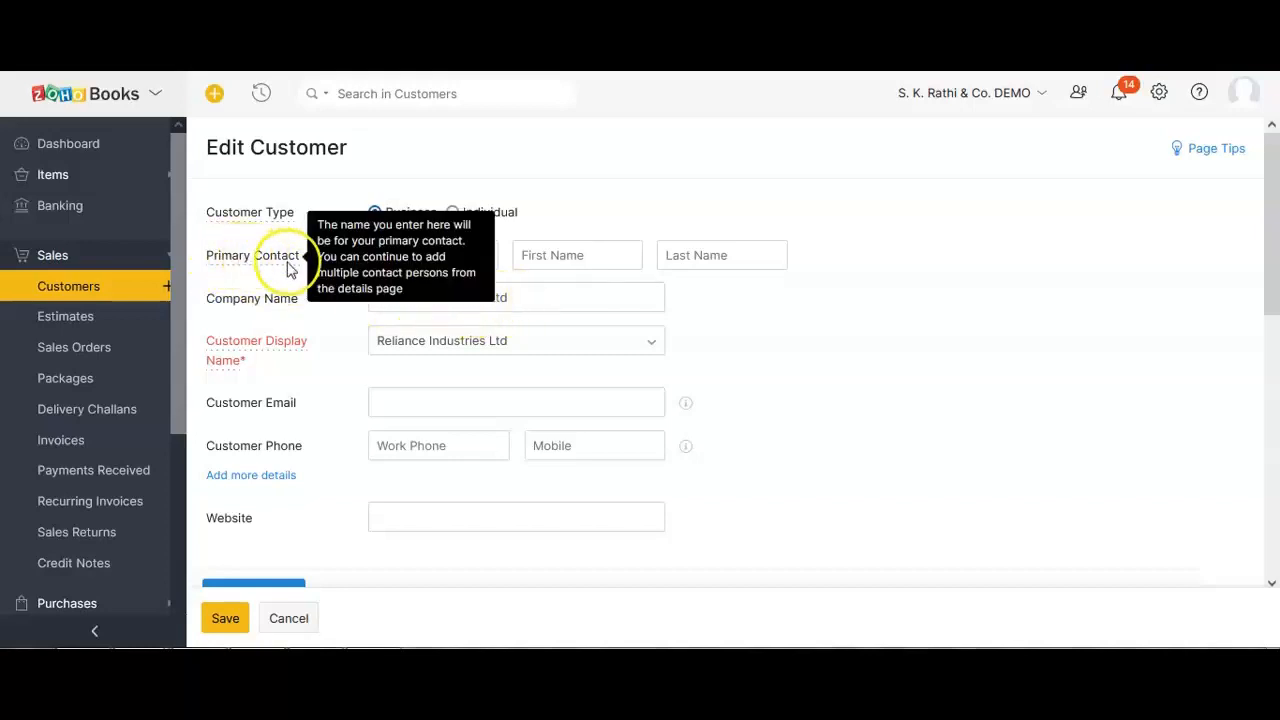
pyautogui.click(571, 257)
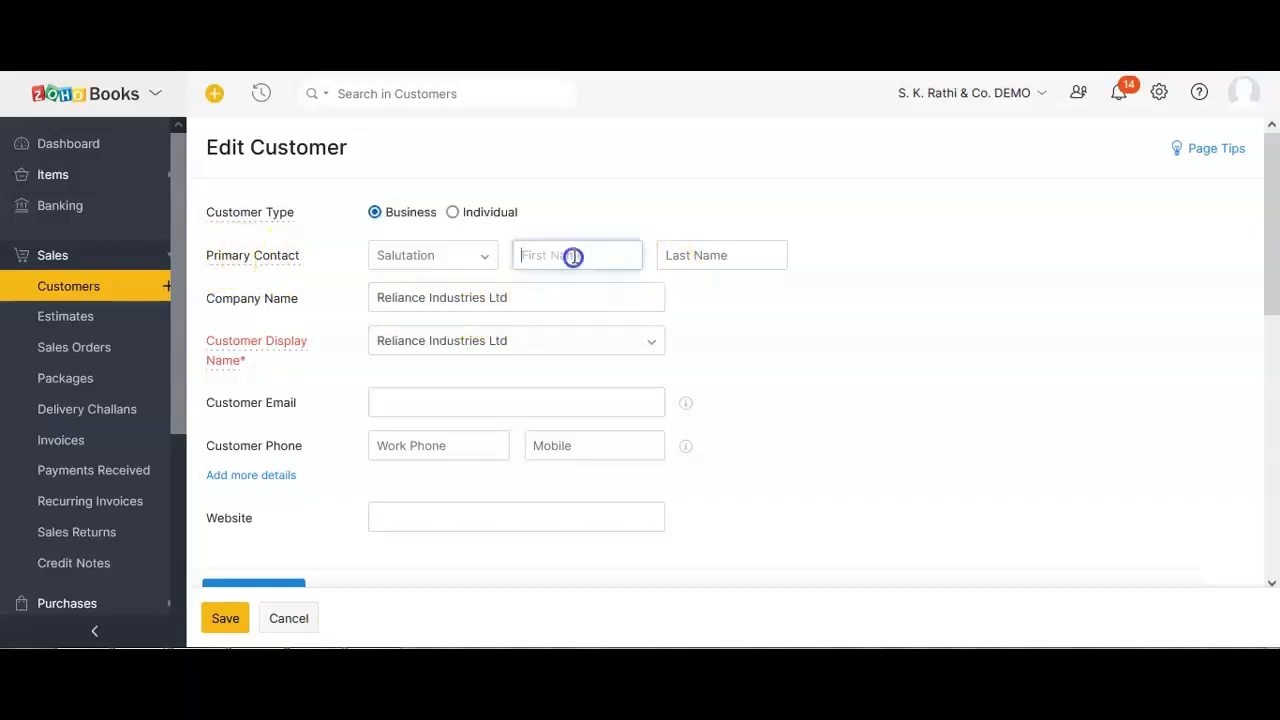
pyautogui.click(463, 259)
pyautogui.click(418, 286)
pyautogui.click(547, 255)
pyautogui.write('Jigar')
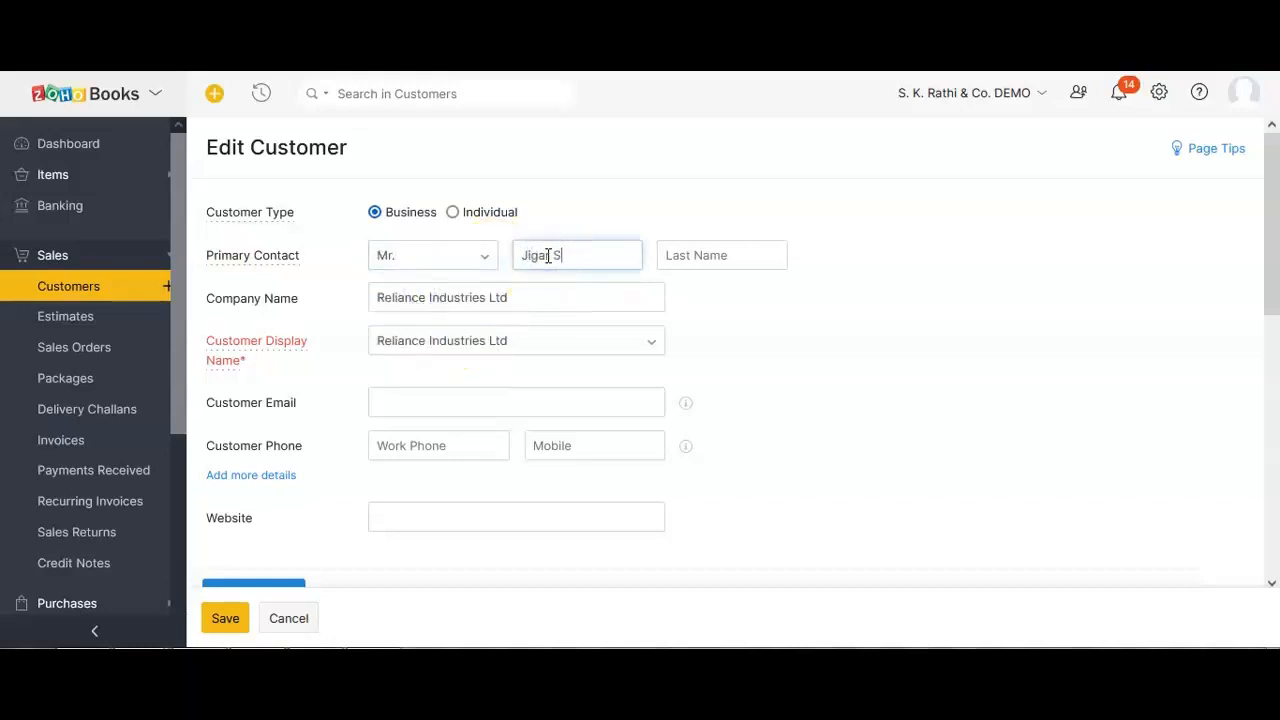
pyautogui.press('Tab')
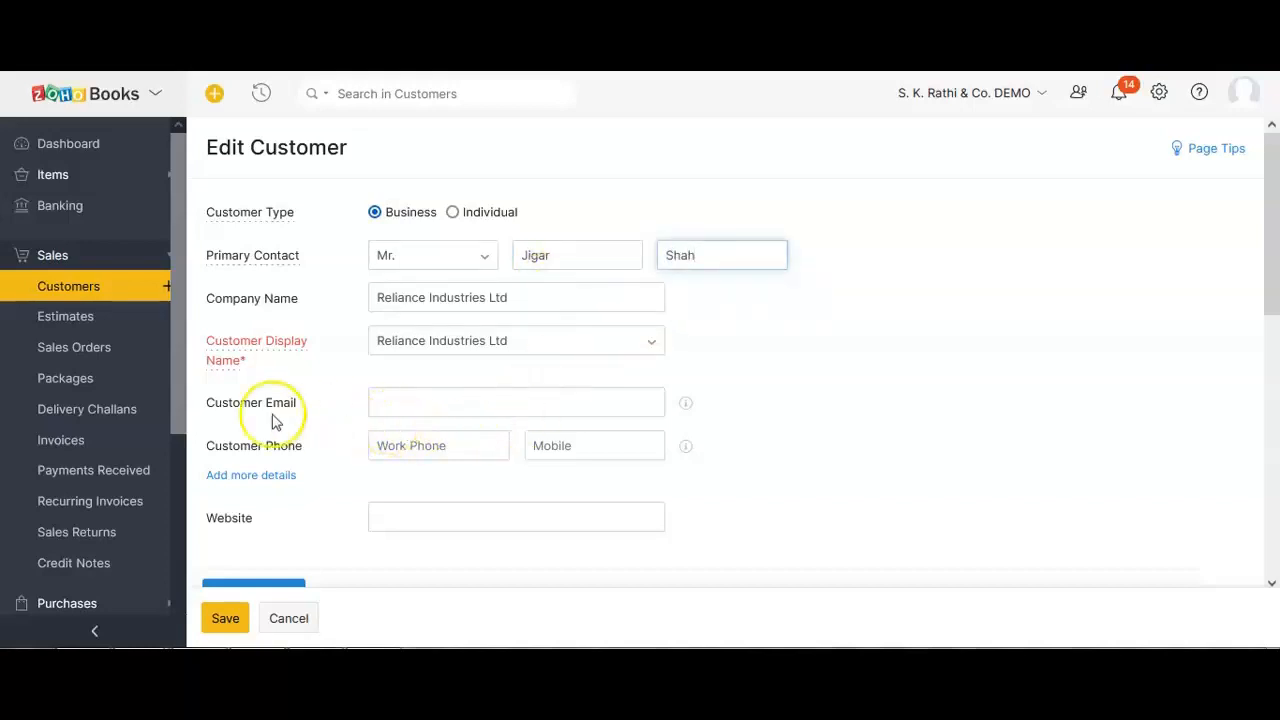
pyautogui.moveTo(206, 403); pyautogui.dragTo(297, 405)
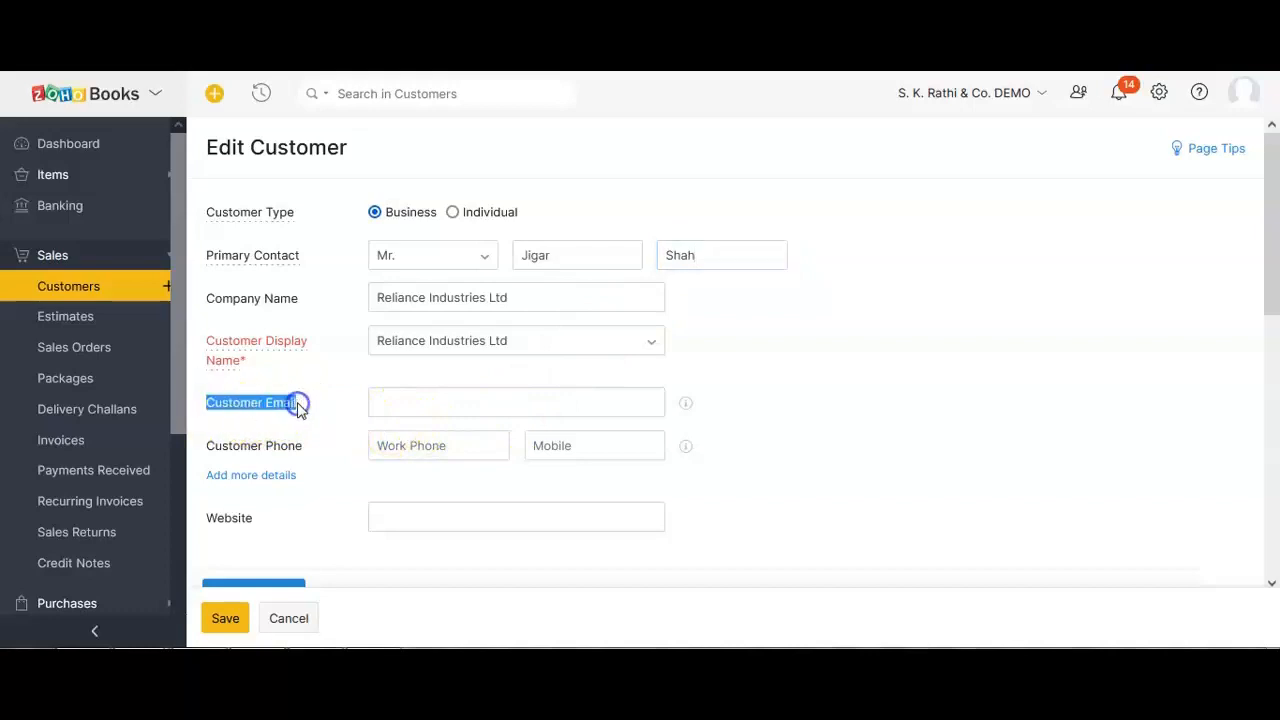
# Fill in the contact's e-mail address and mobile number on the customer form.
pyautogui.click(417, 401)
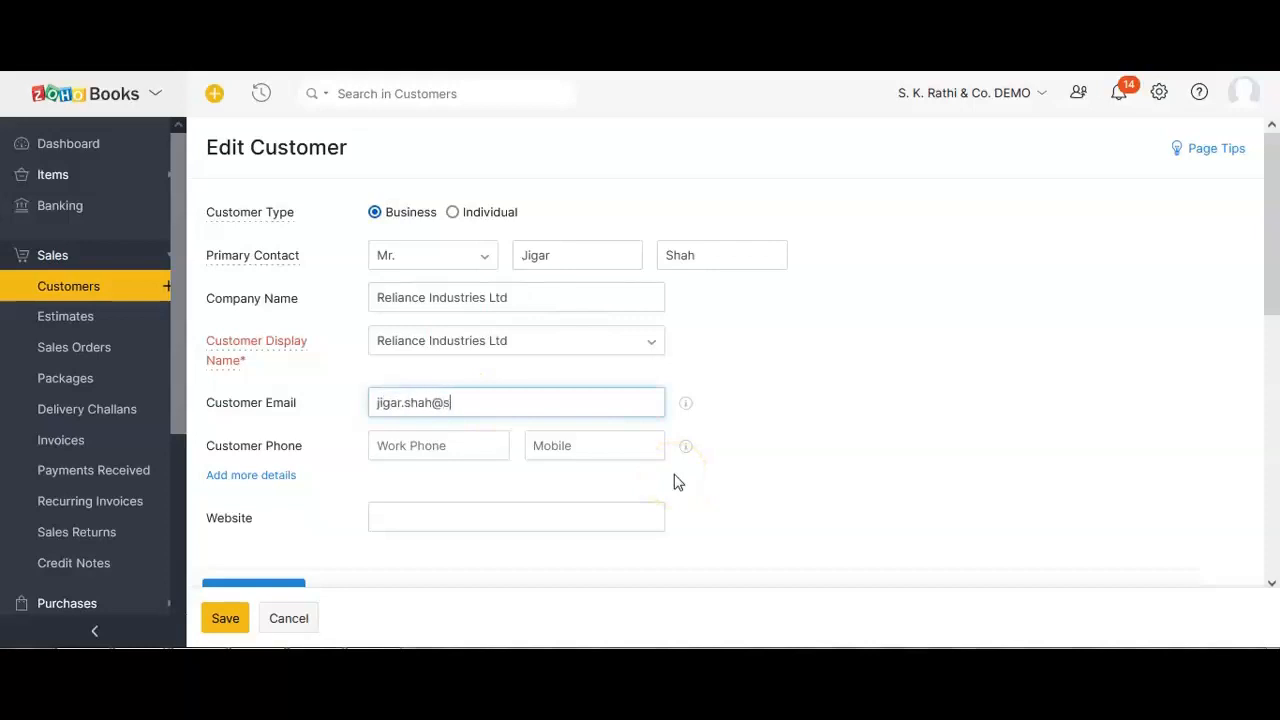
pyautogui.click(470, 433)
pyautogui.click(573, 455)
pyautogui.click(552, 449)
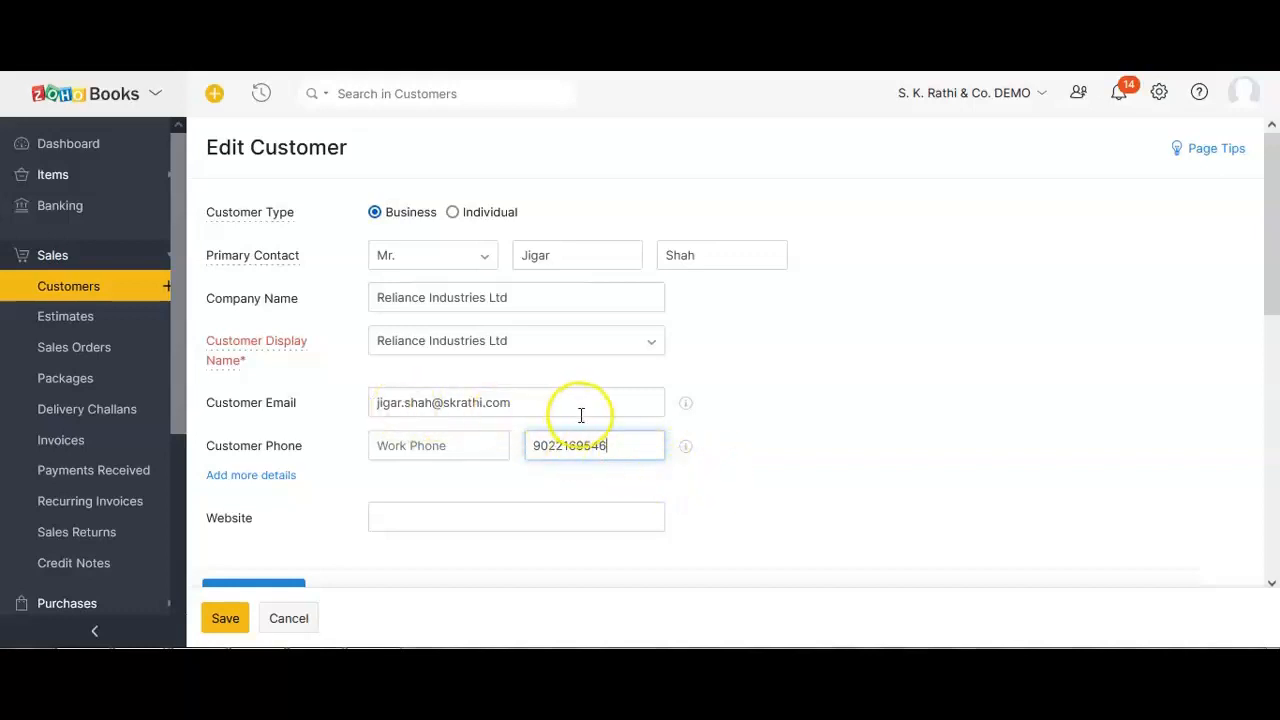
pyautogui.scroll(-1, 570, 452)
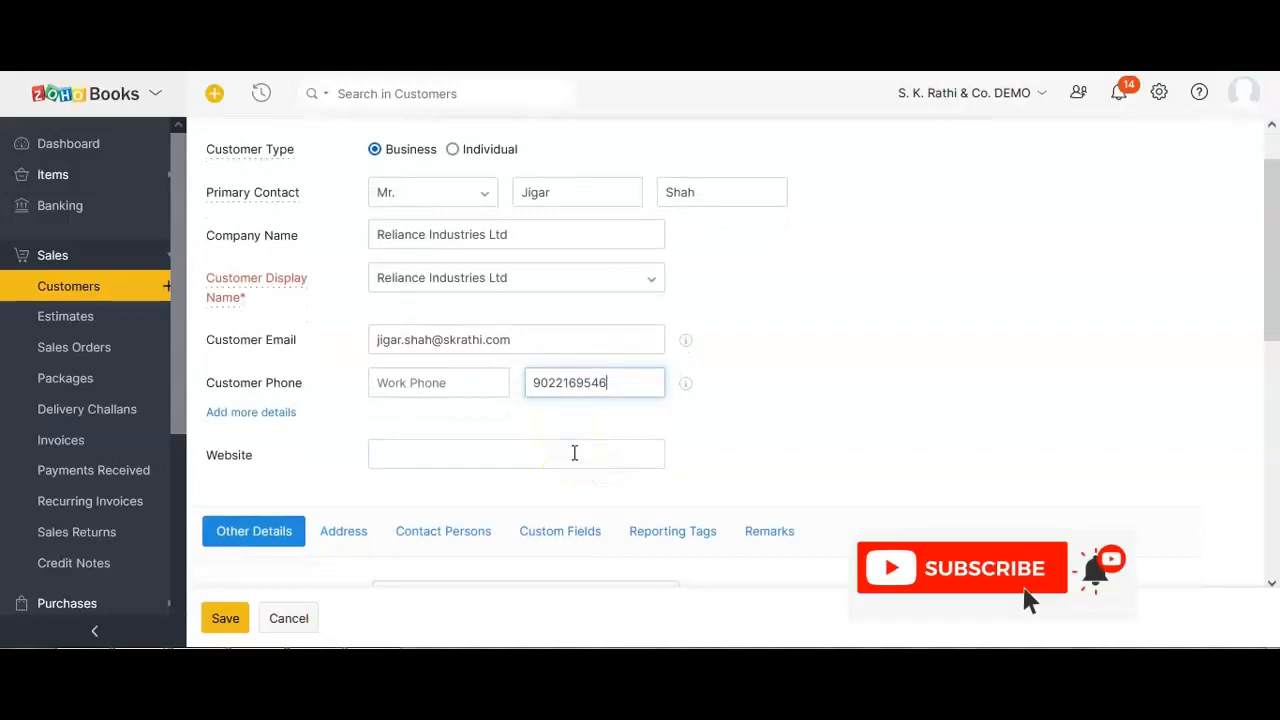
pyautogui.click(240, 412)
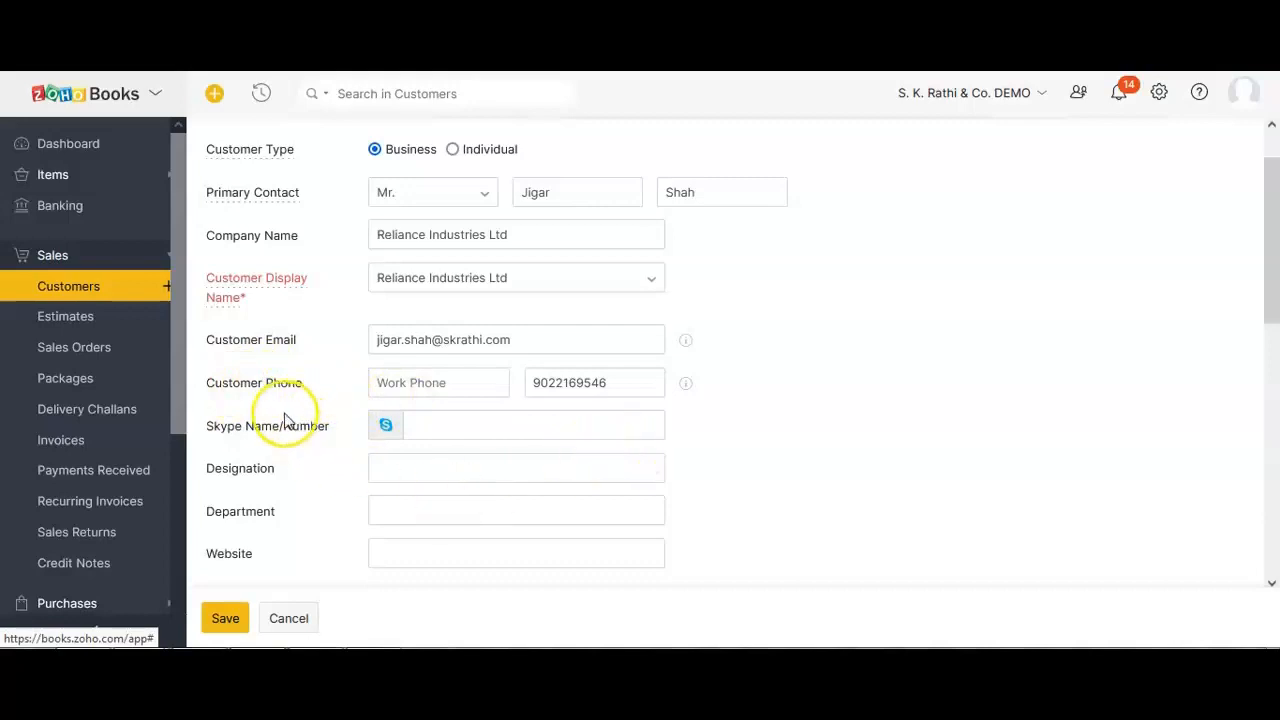
pyautogui.scroll(-1, 240, 495)
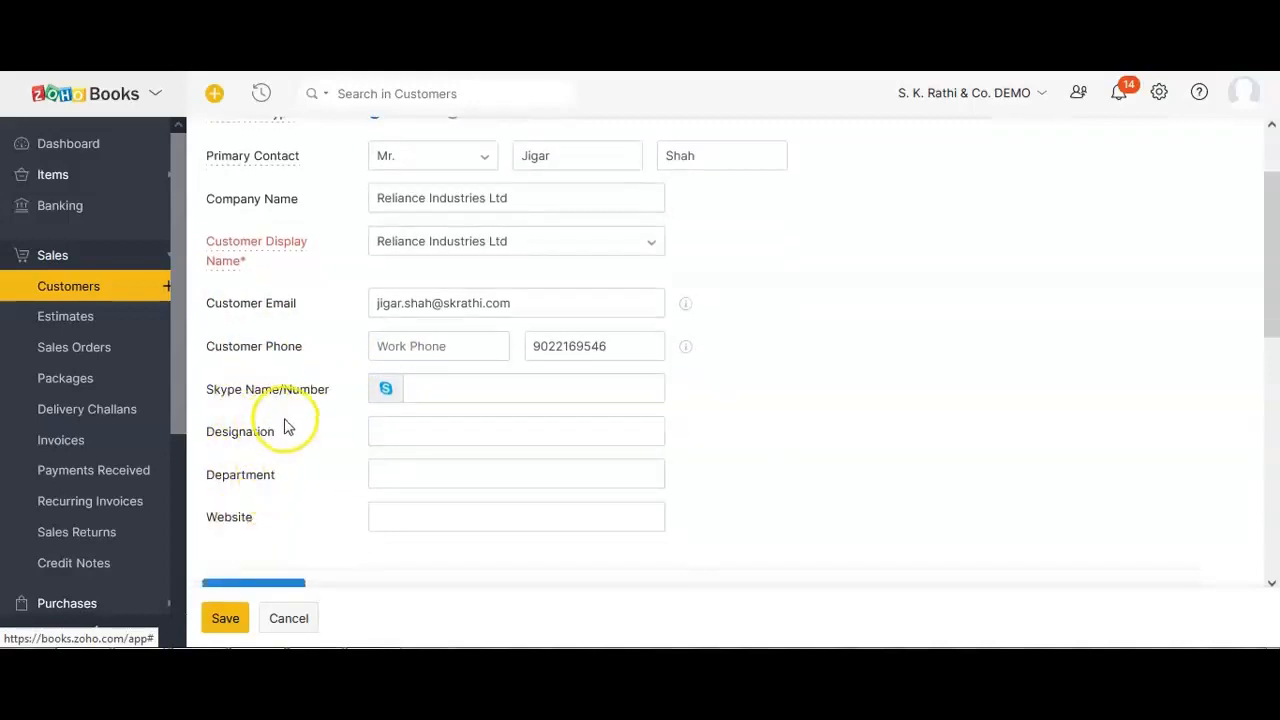
pyautogui.scroll(2, 437, 280)
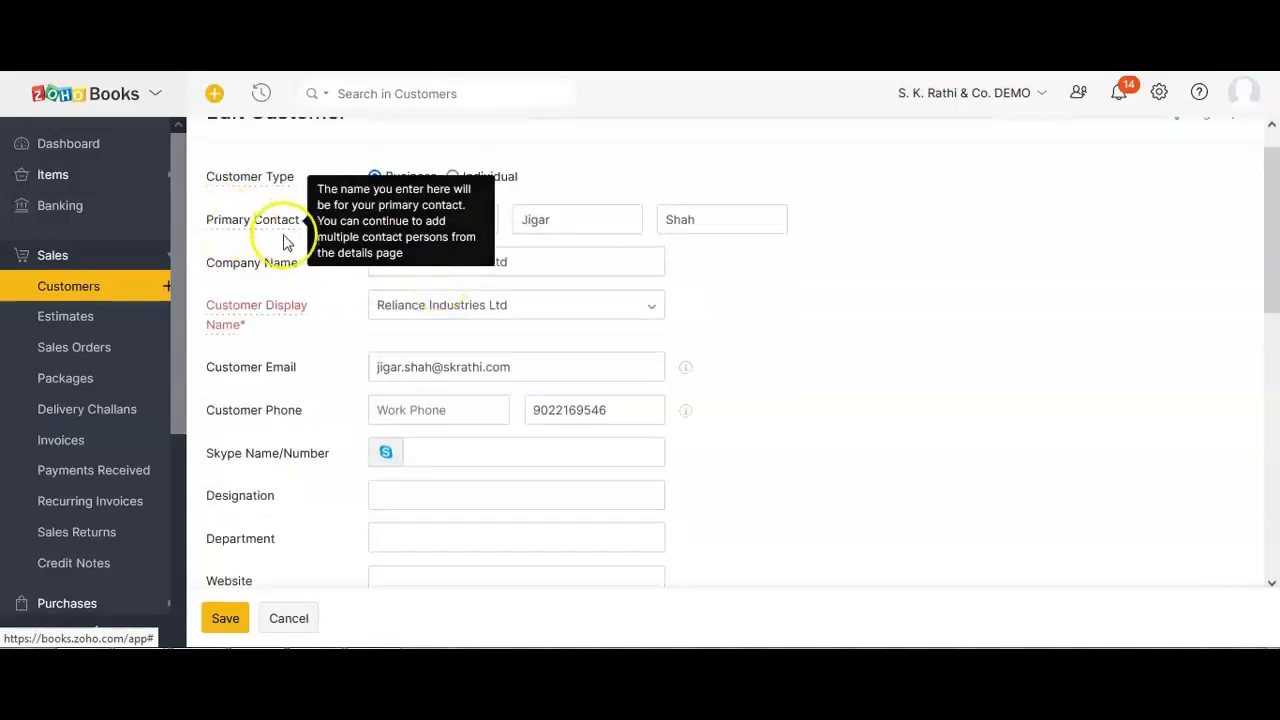
pyautogui.scroll(-2, 246, 337)
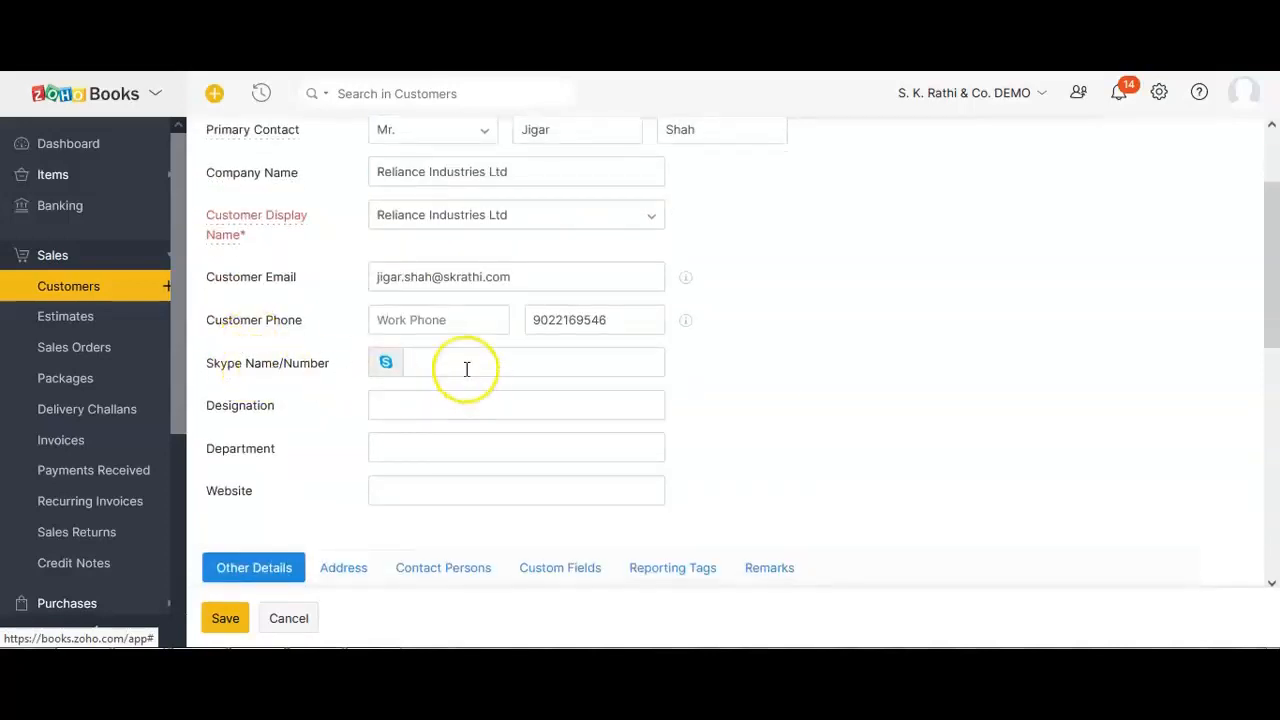
pyautogui.click(410, 403)
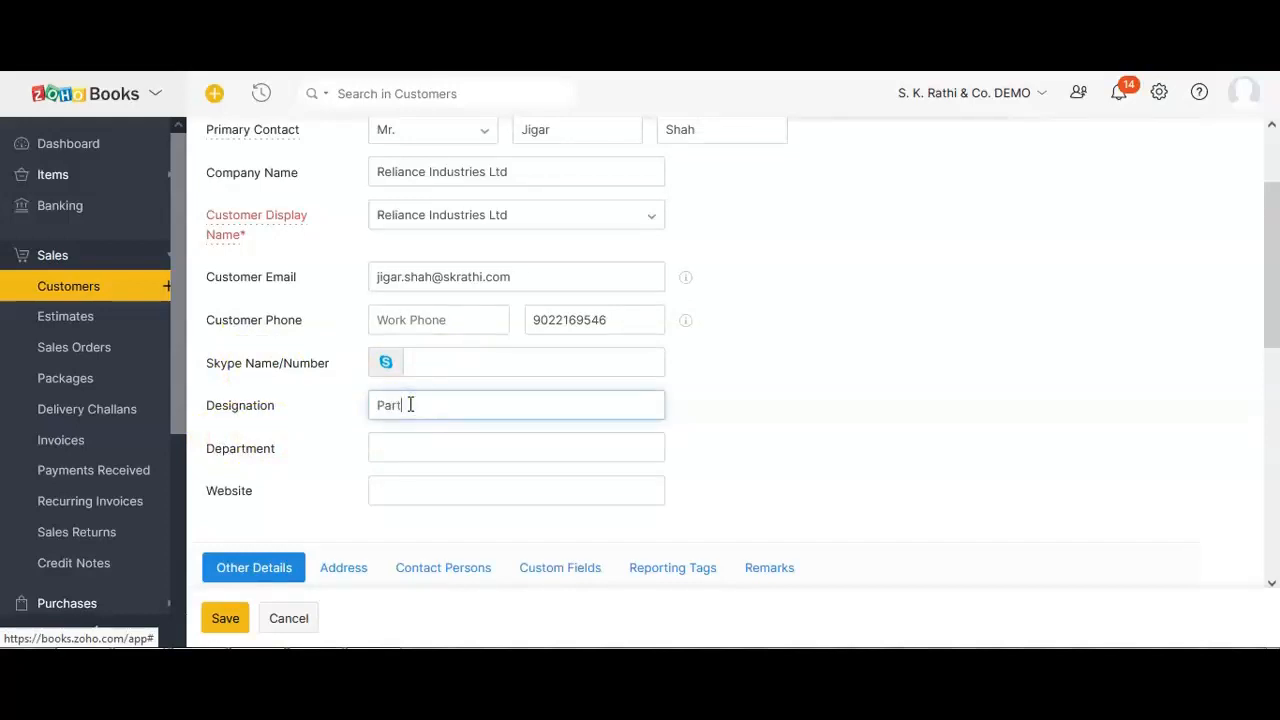
pyautogui.press('Tab')
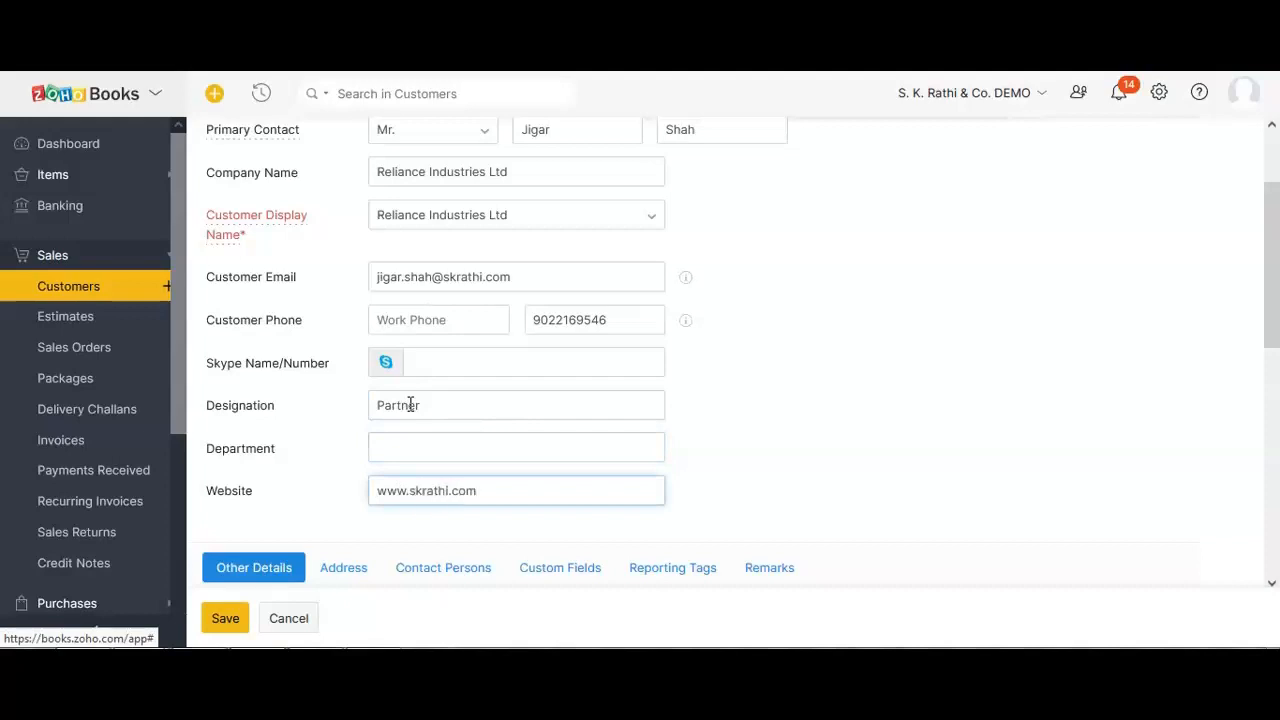
pyautogui.click(310, 418)
pyautogui.scroll(-1, 310, 420)
pyautogui.scroll(3, 310, 420)
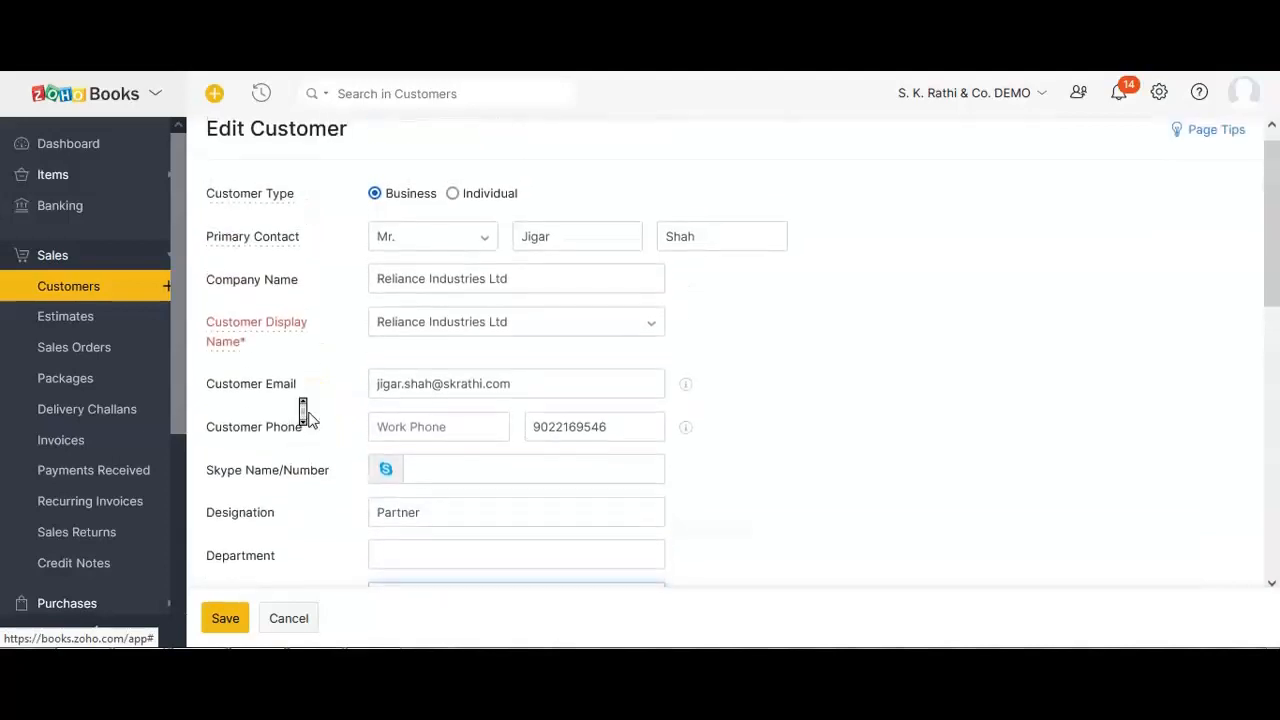
pyautogui.scroll(-3, 305, 418)
pyautogui.scroll(-3, 306, 416)
# Review the GST treatment options, keeping Consumer selected.
pyautogui.click(222, 262)
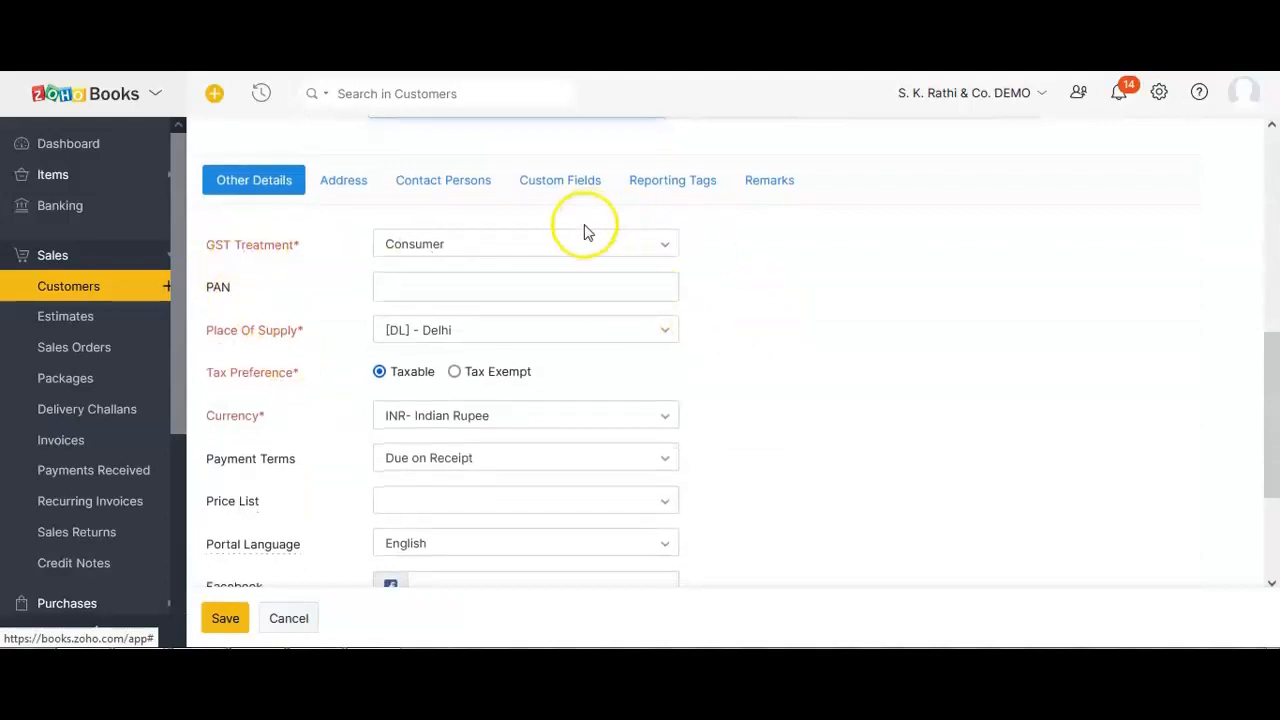
pyautogui.click(578, 249)
pyautogui.scroll(-2, 520, 435)
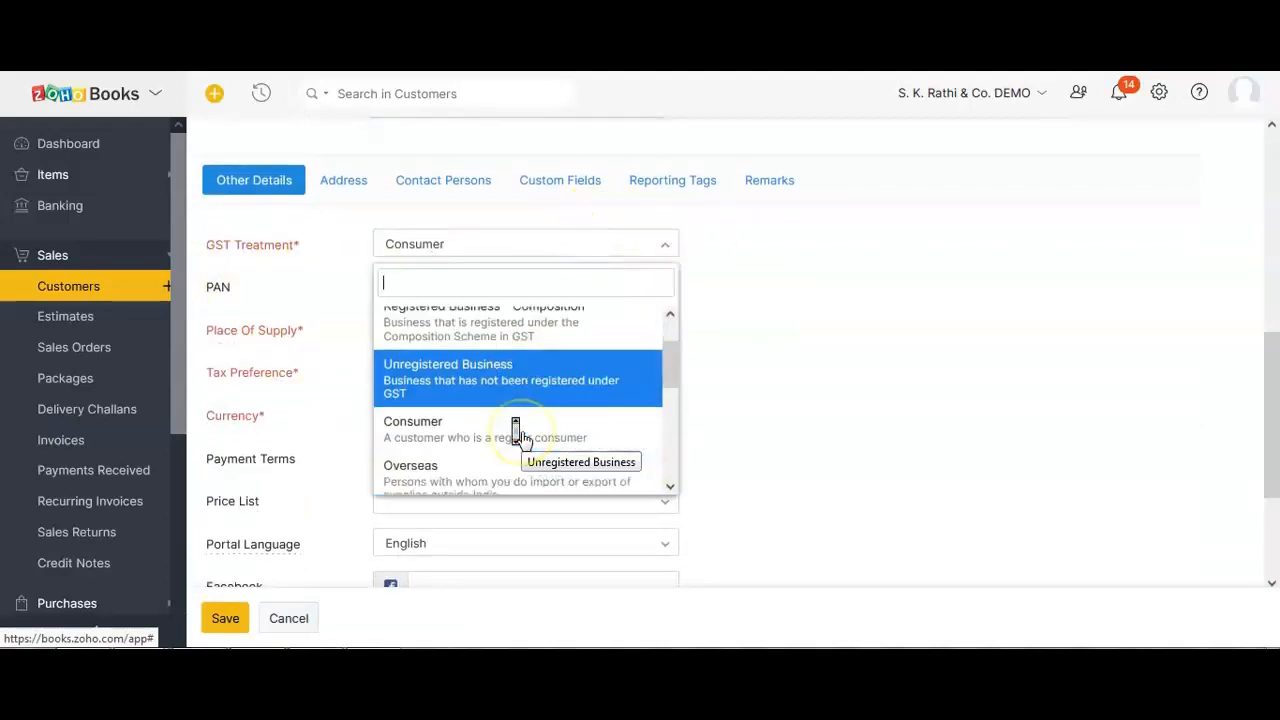
pyautogui.scroll(2, 520, 434)
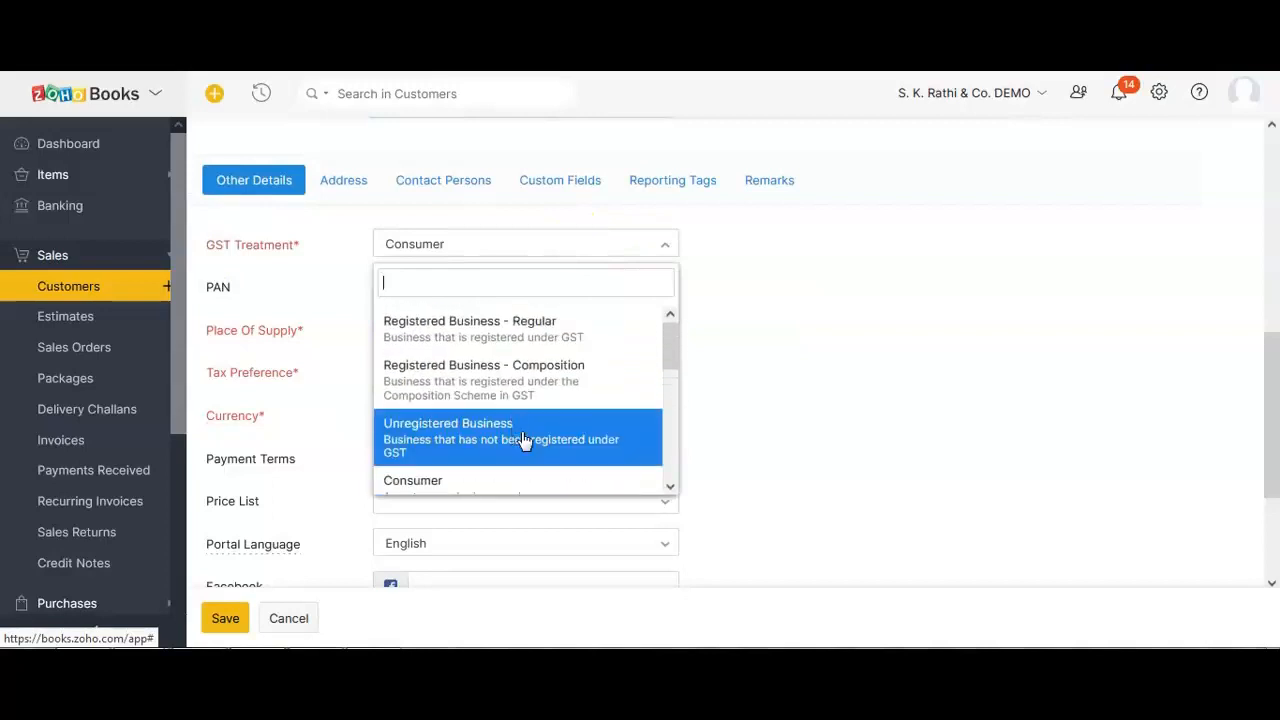
pyautogui.click(478, 485)
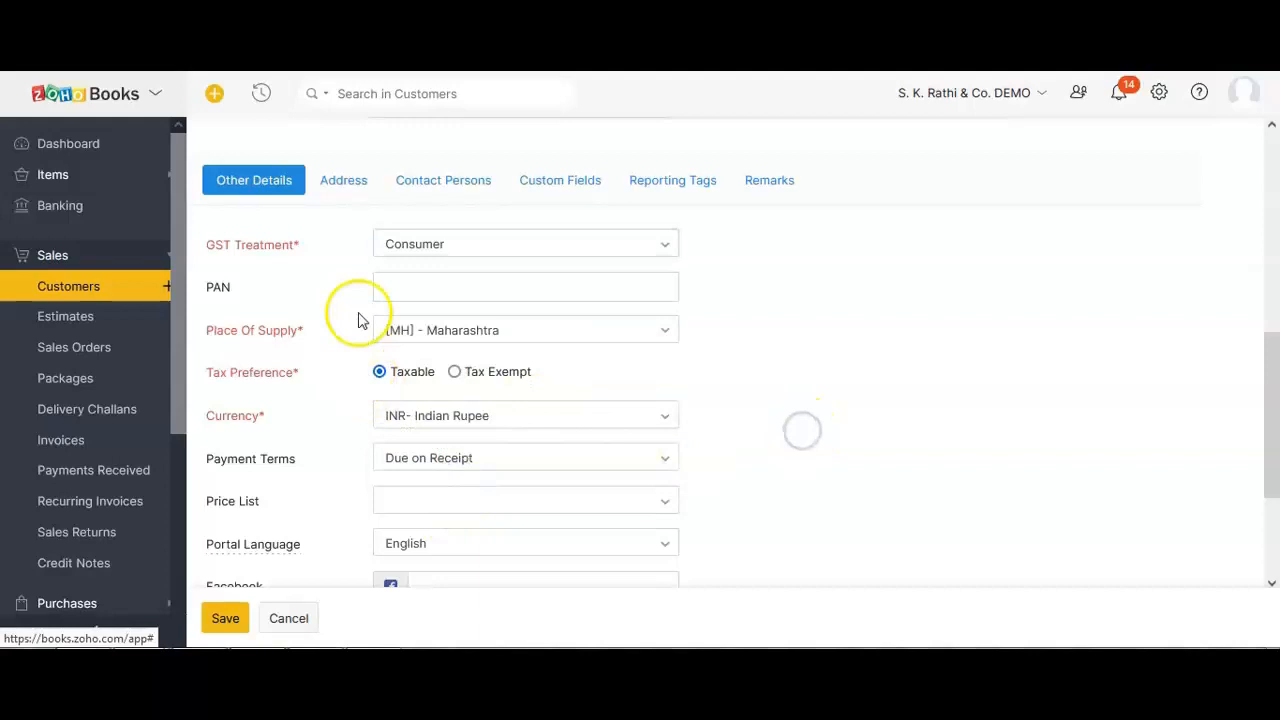
# Apply the '10% discount [ 10% Markdown]' price list to the customer.
pyautogui.scroll(-2, 352, 330)
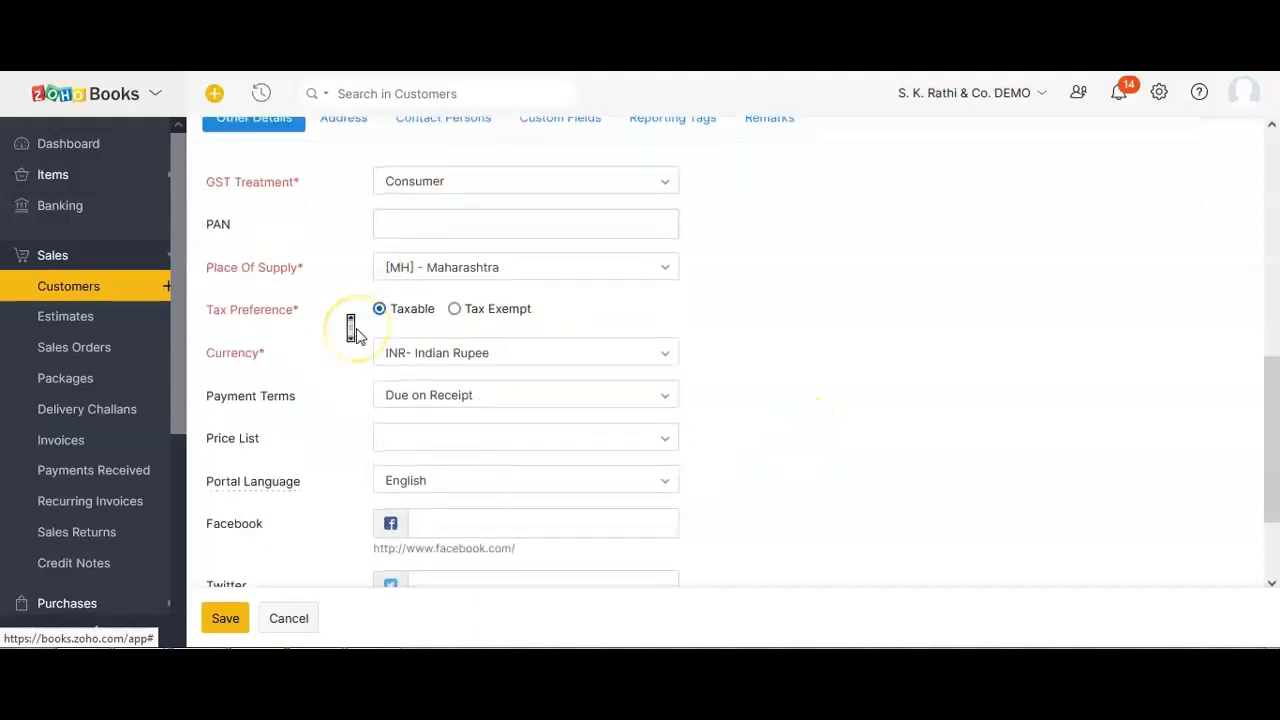
pyautogui.scroll(-1, 418, 346)
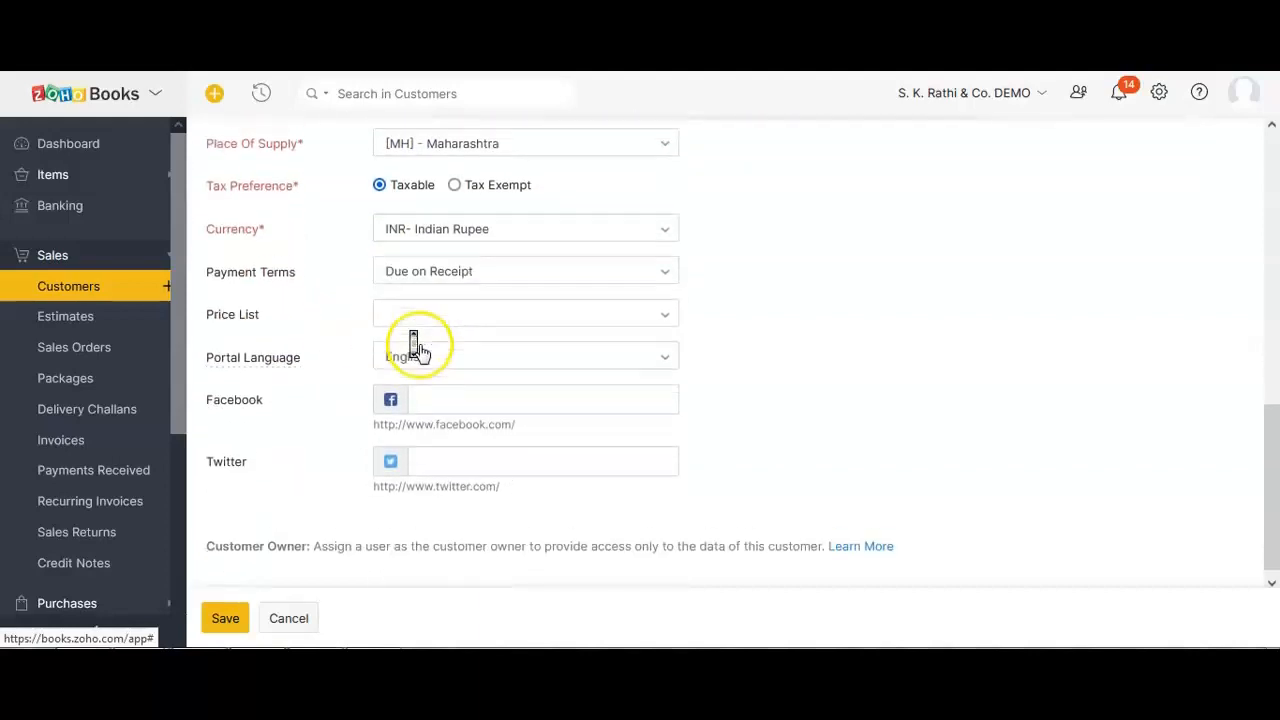
pyautogui.click(447, 318)
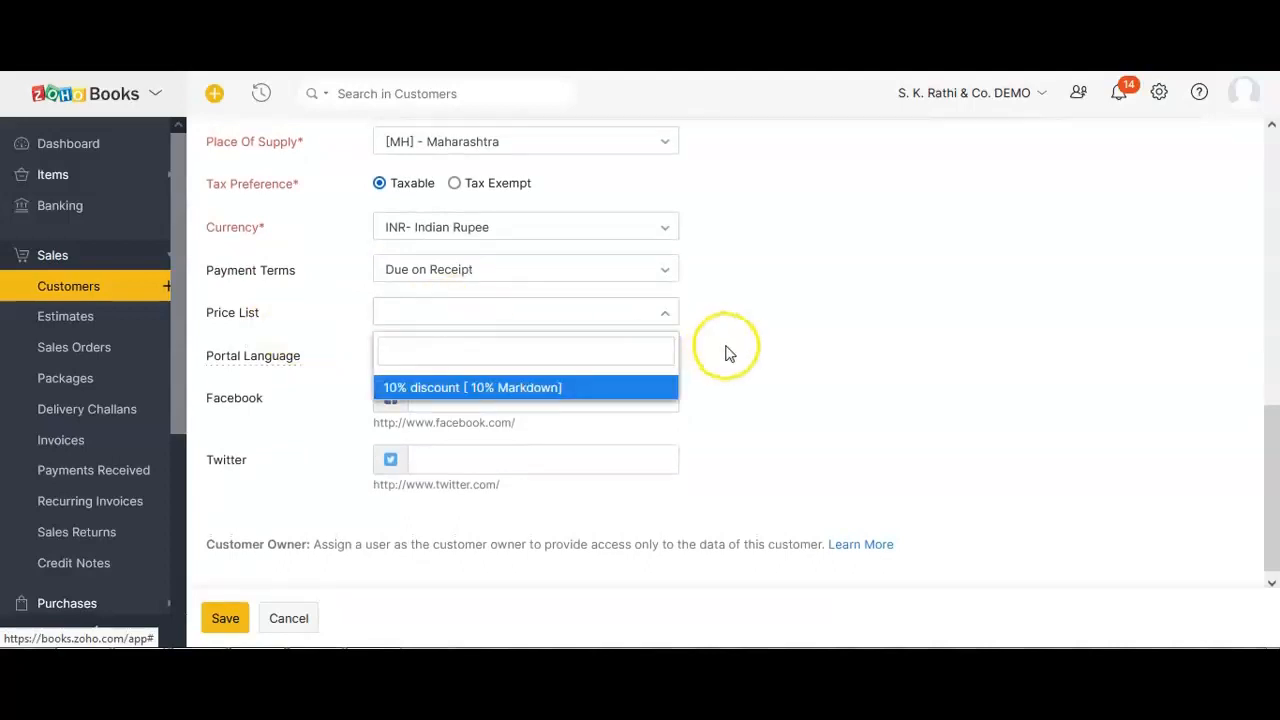
pyautogui.click(506, 389)
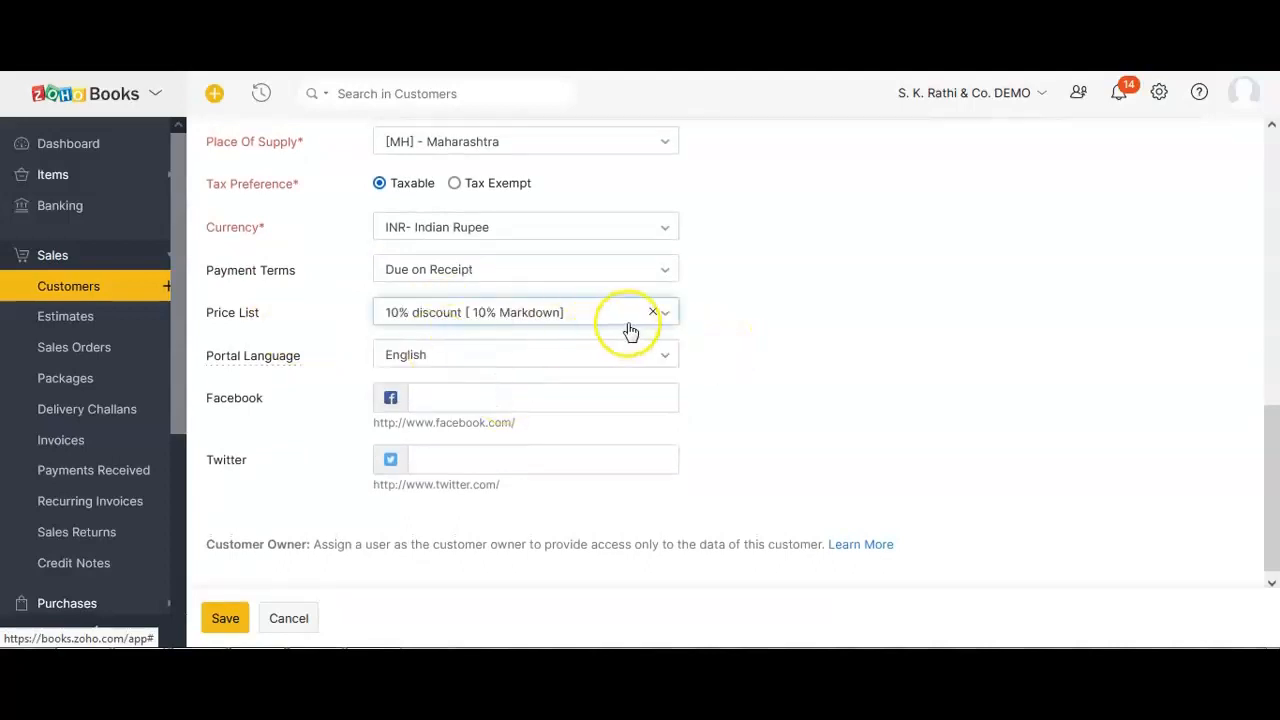
pyautogui.scroll(1, 281, 350)
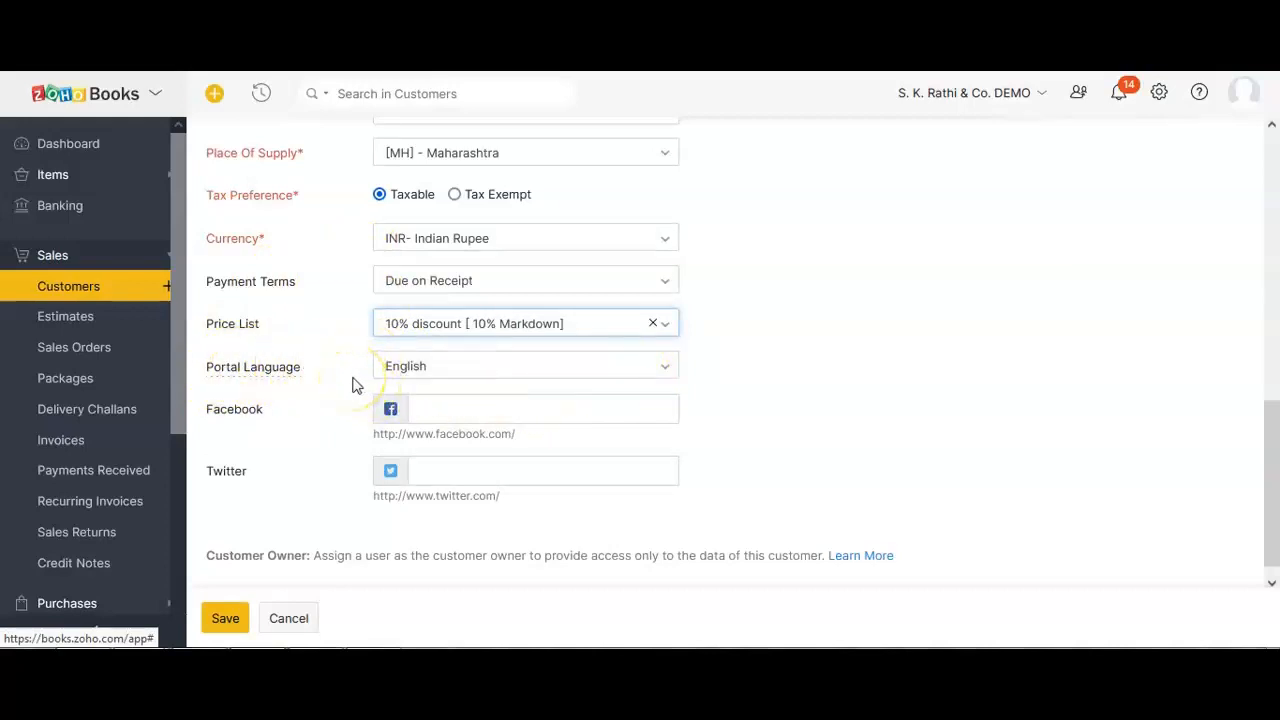
# Leave Portal Language on English and point out the Facebook and Twitter fields.
pyautogui.click(428, 378)
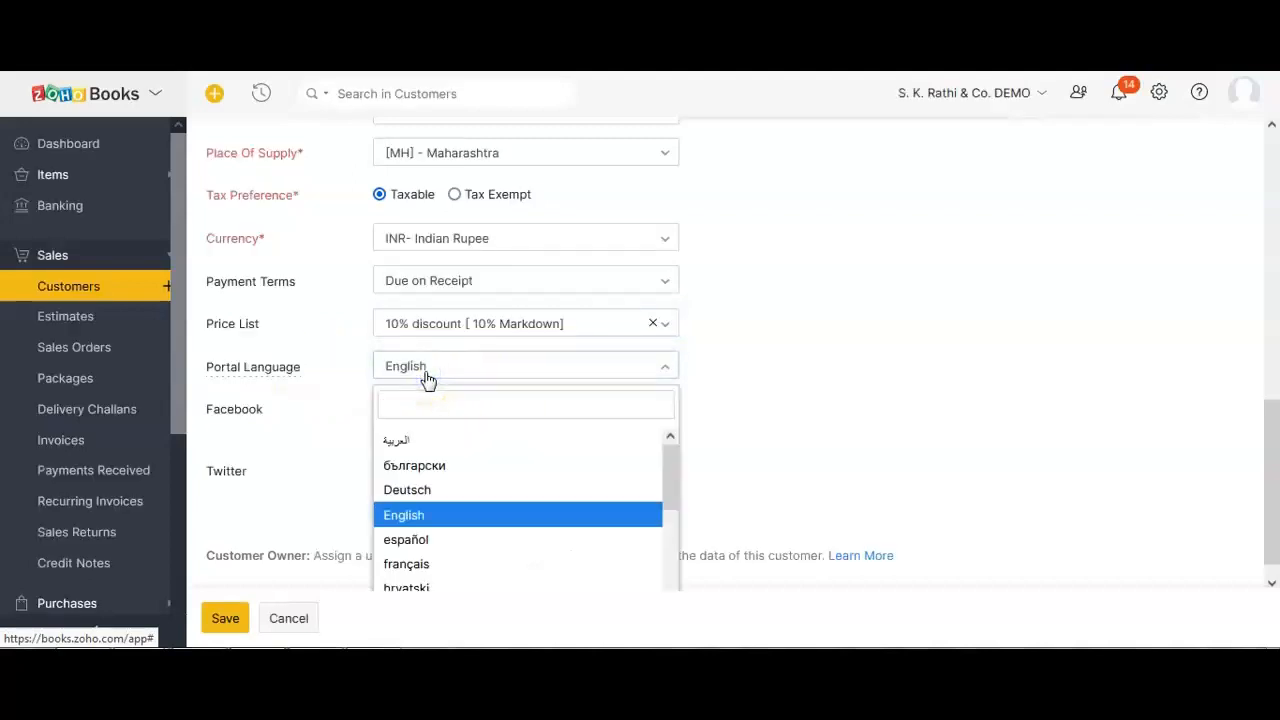
pyautogui.click(428, 378)
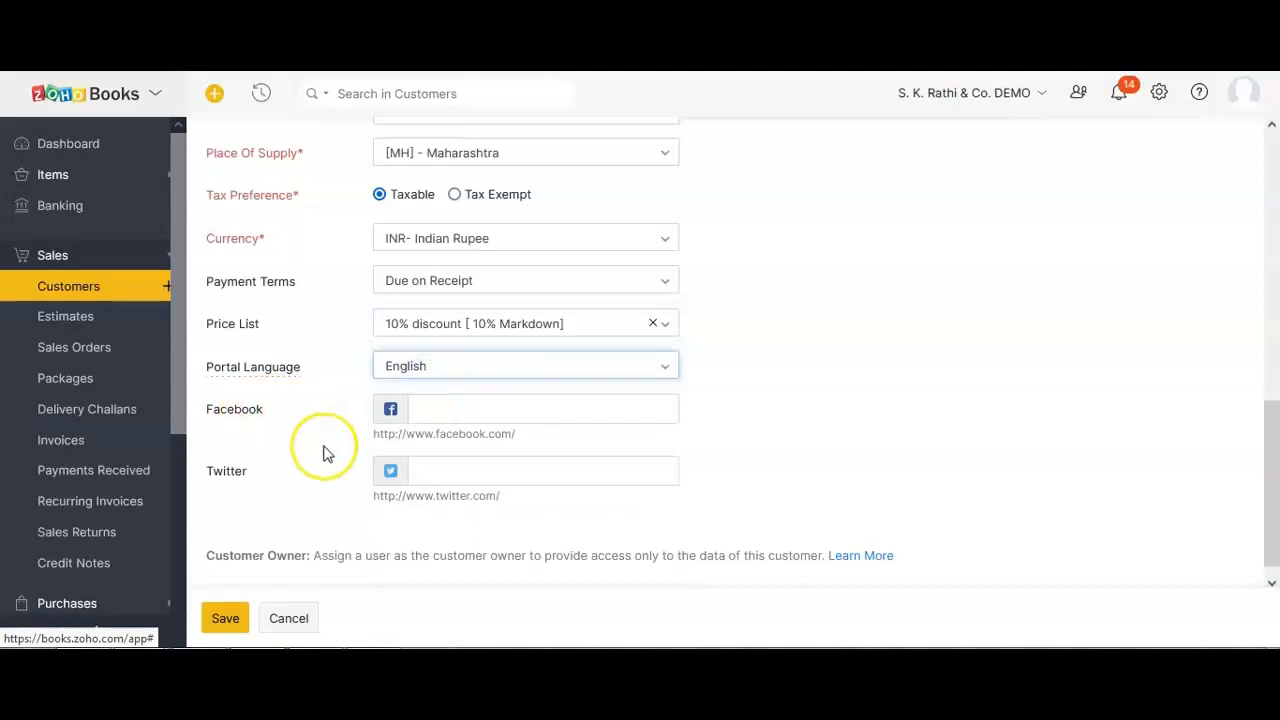
pyautogui.scroll(-1, 322, 452)
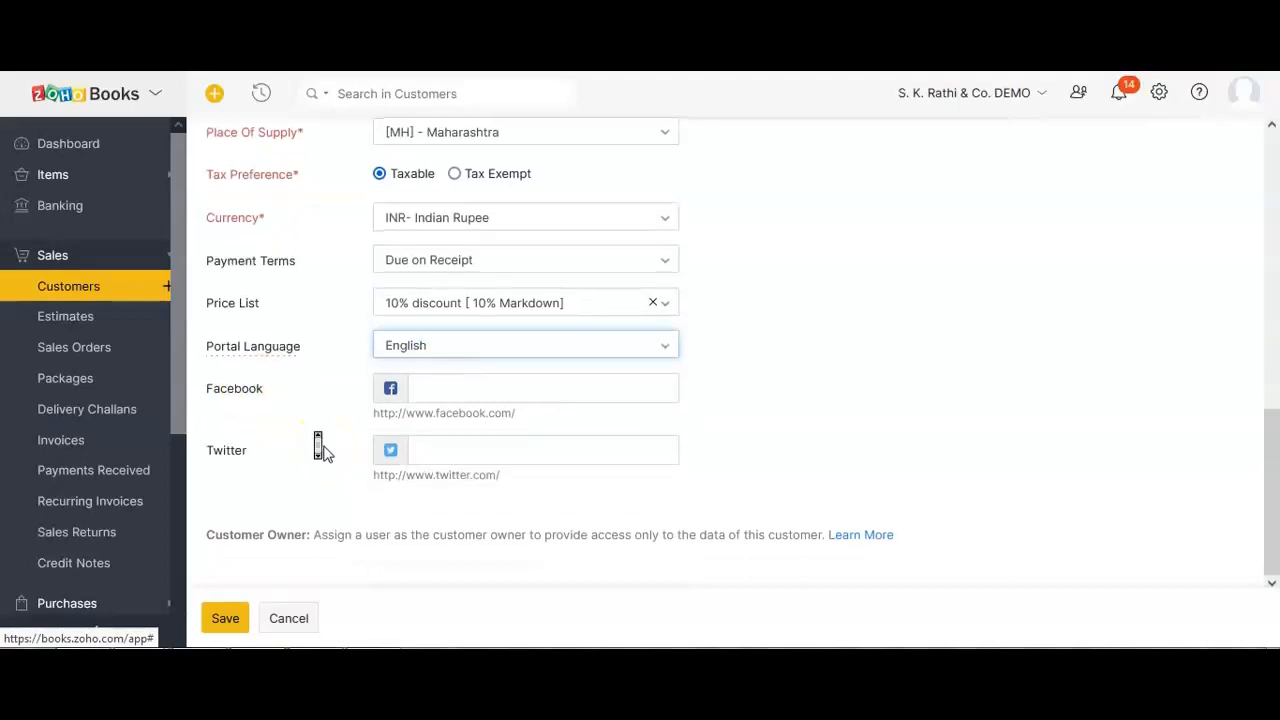
pyautogui.doubleClick(254, 391)
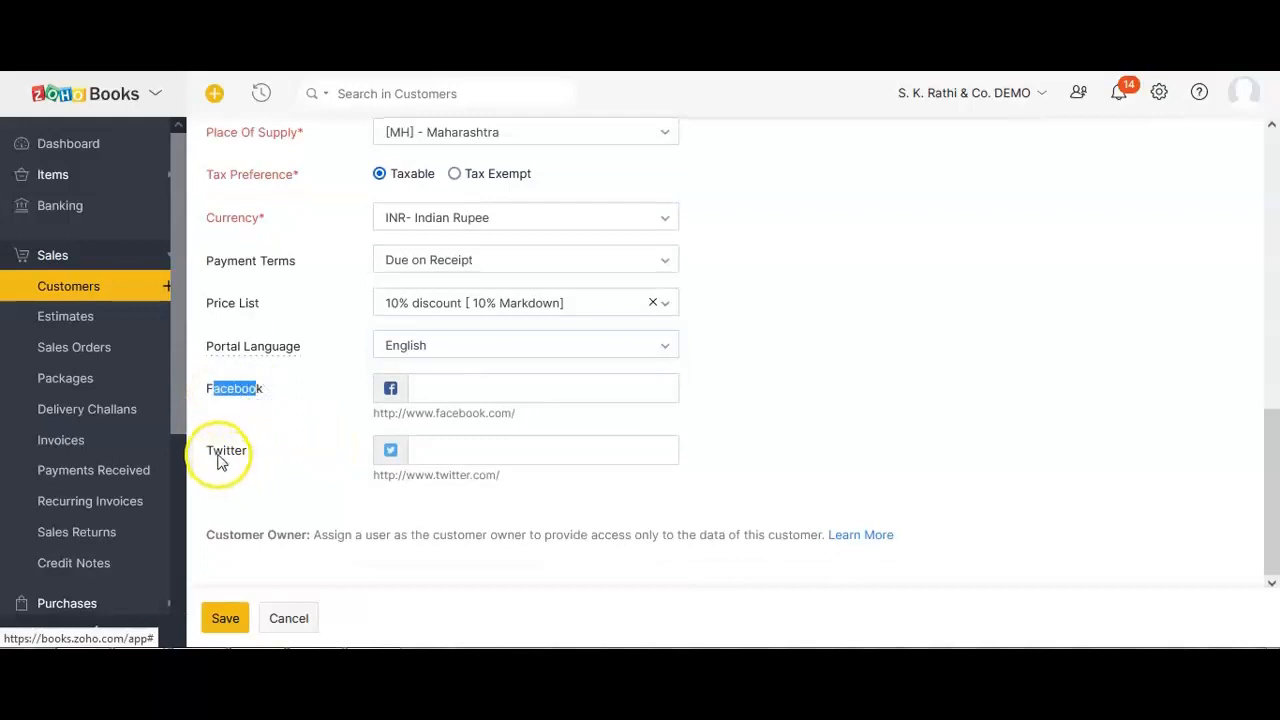
pyautogui.moveTo(212, 452); pyautogui.dragTo(260, 455)
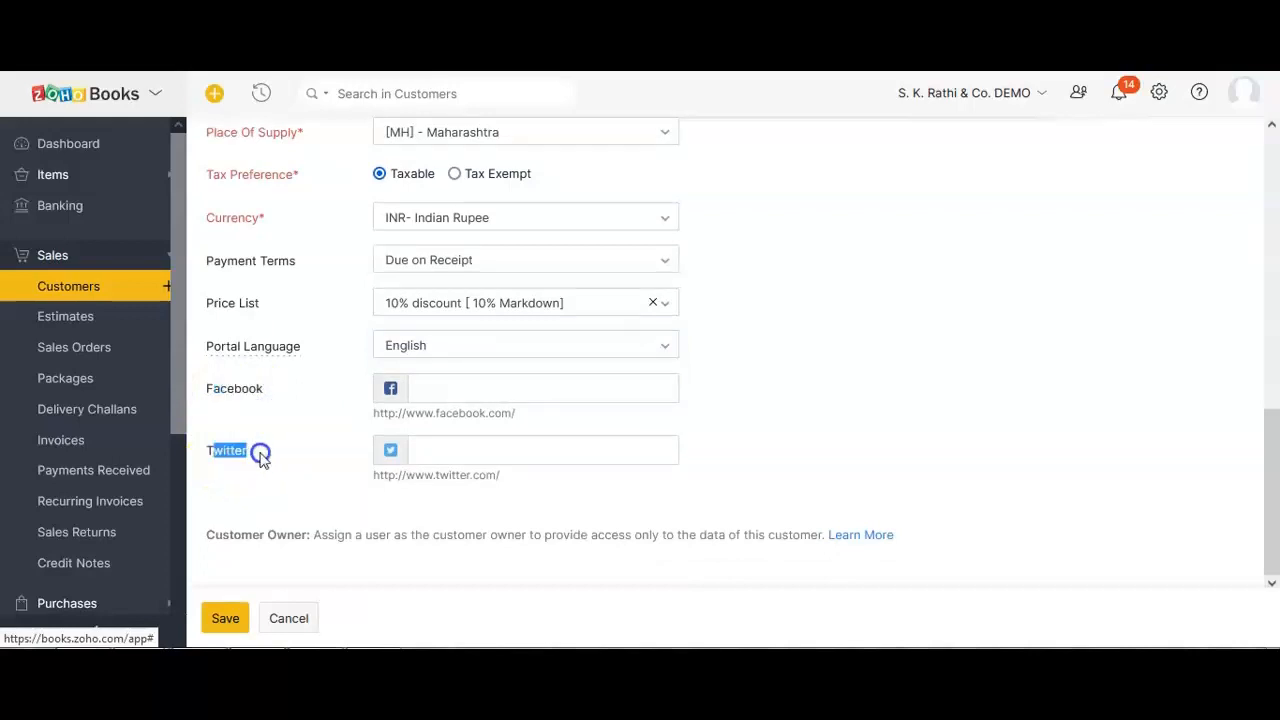
pyautogui.click(318, 497)
pyautogui.scroll(5, 316, 492)
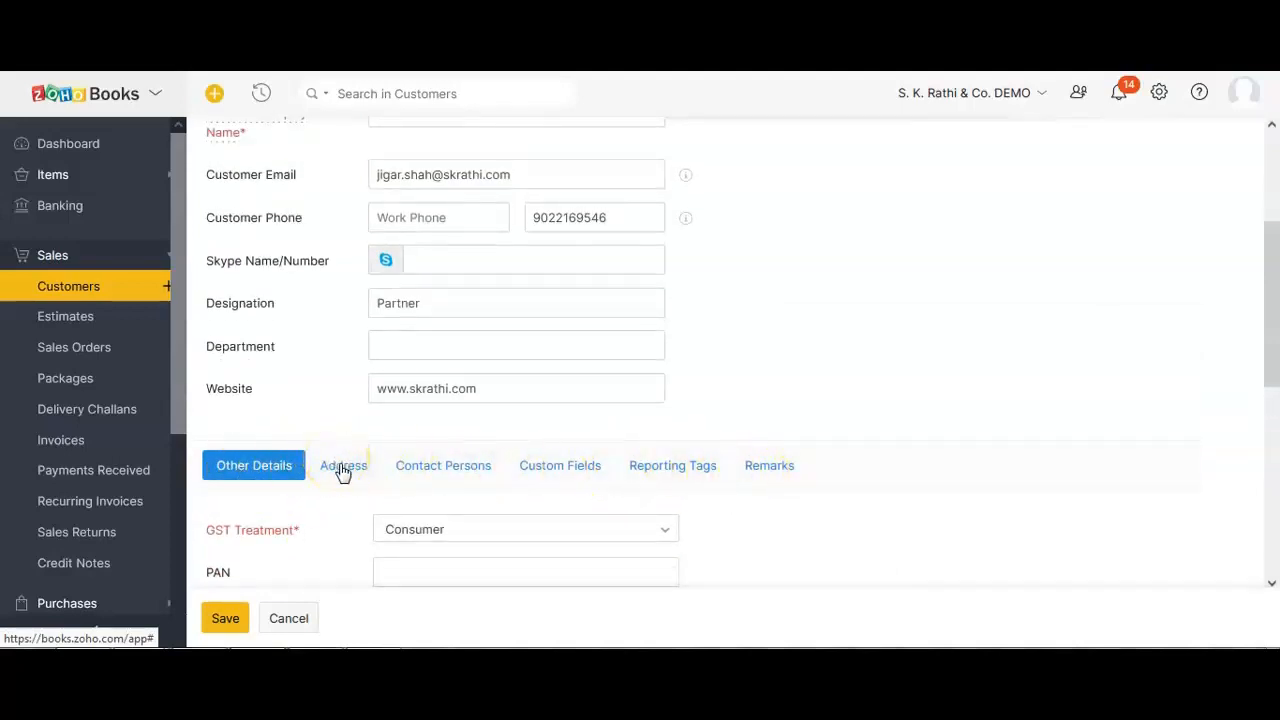
# Switch to the Address section and point out the empty Billing and Shipping Address fields.
pyautogui.click(343, 468)
pyautogui.scroll(3, 380, 486)
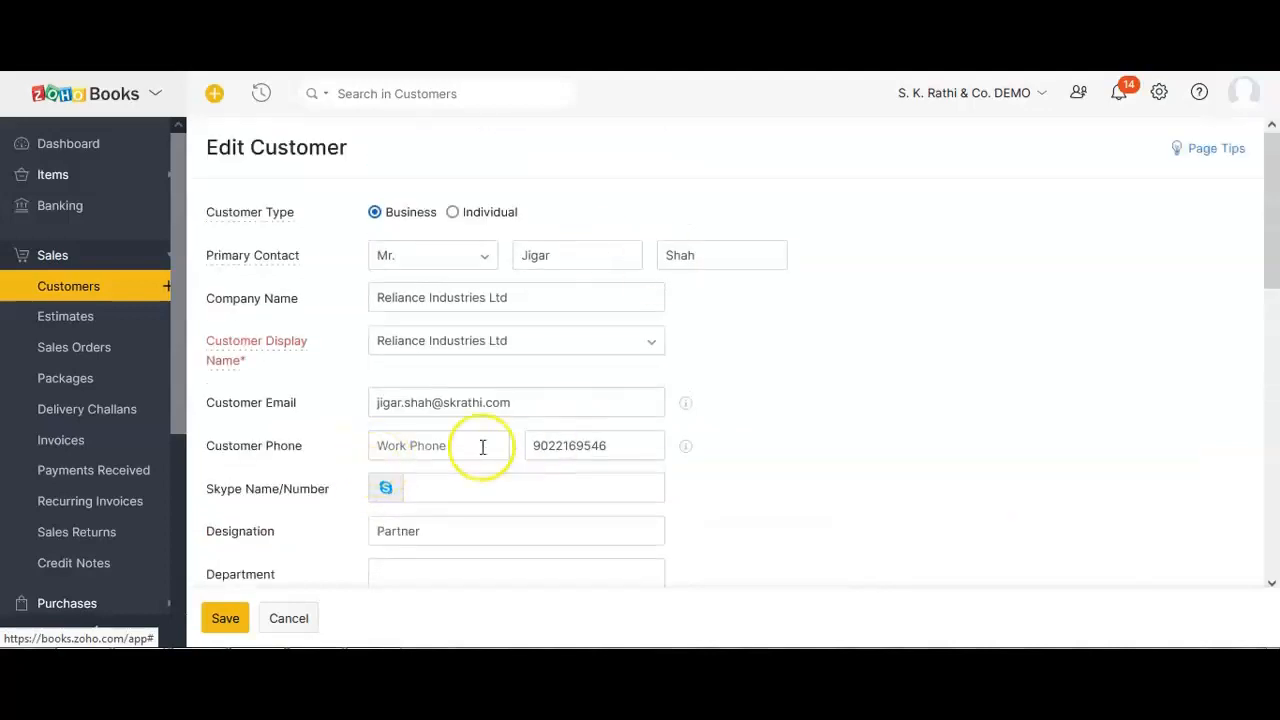
pyautogui.scroll(-5, 481, 445)
pyautogui.scroll(-1, 392, 338)
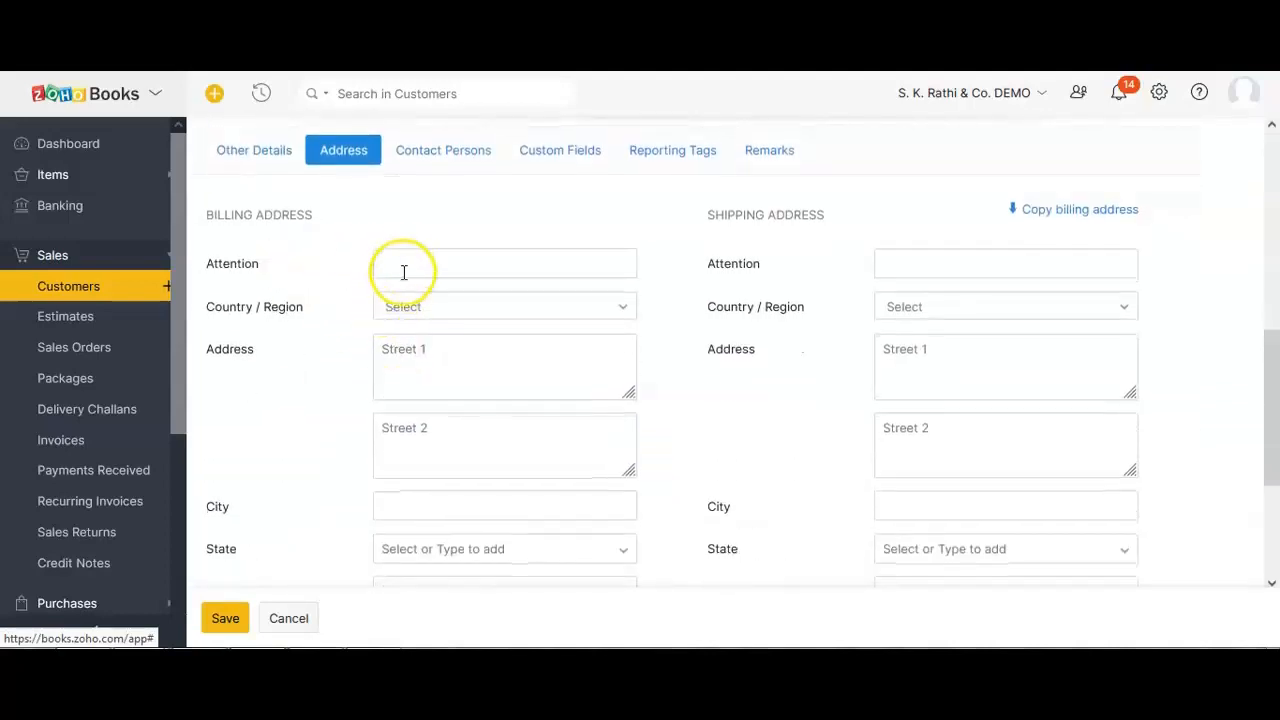
pyautogui.scroll(-3, 419, 368)
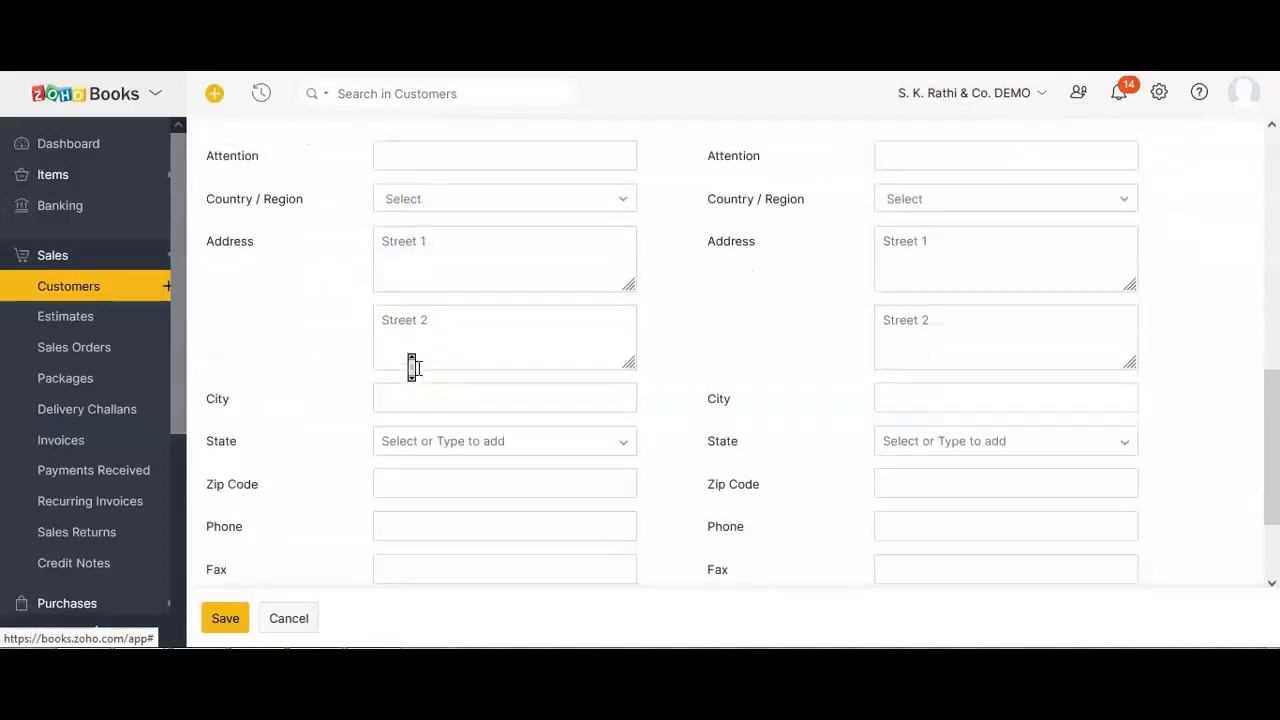
pyautogui.scroll(8, 441, 397)
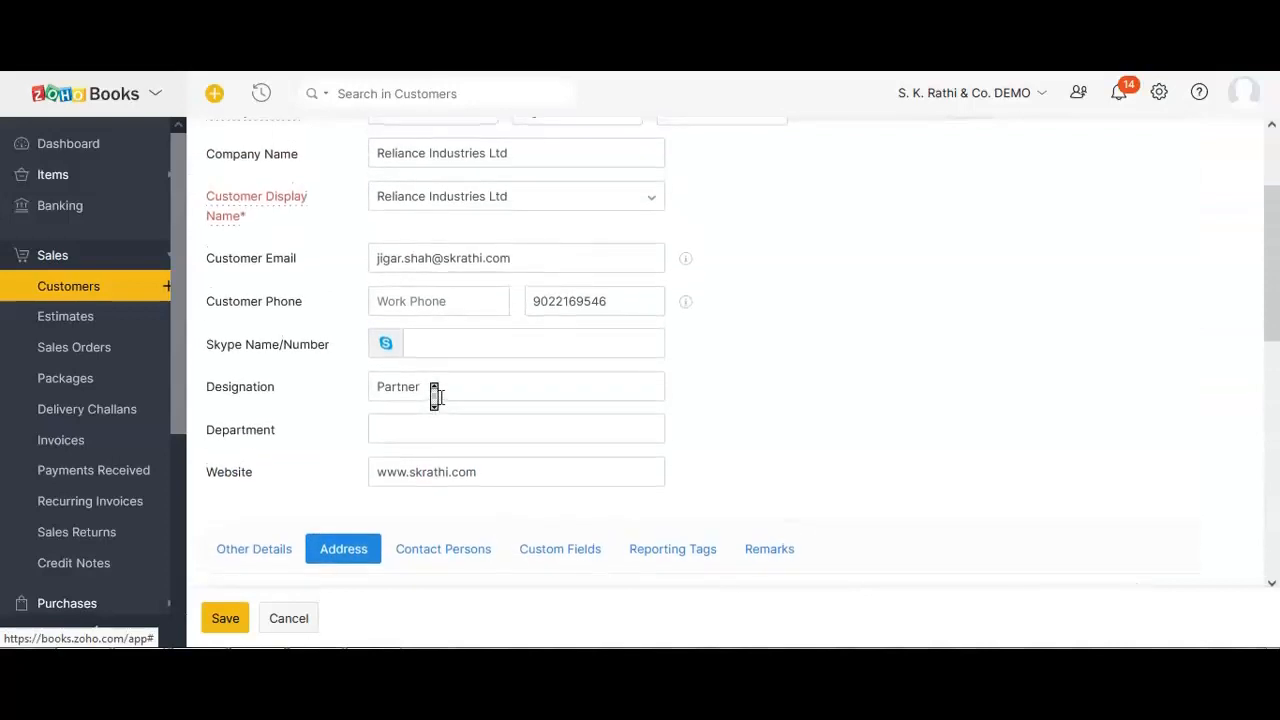
pyautogui.scroll(-4, 435, 396)
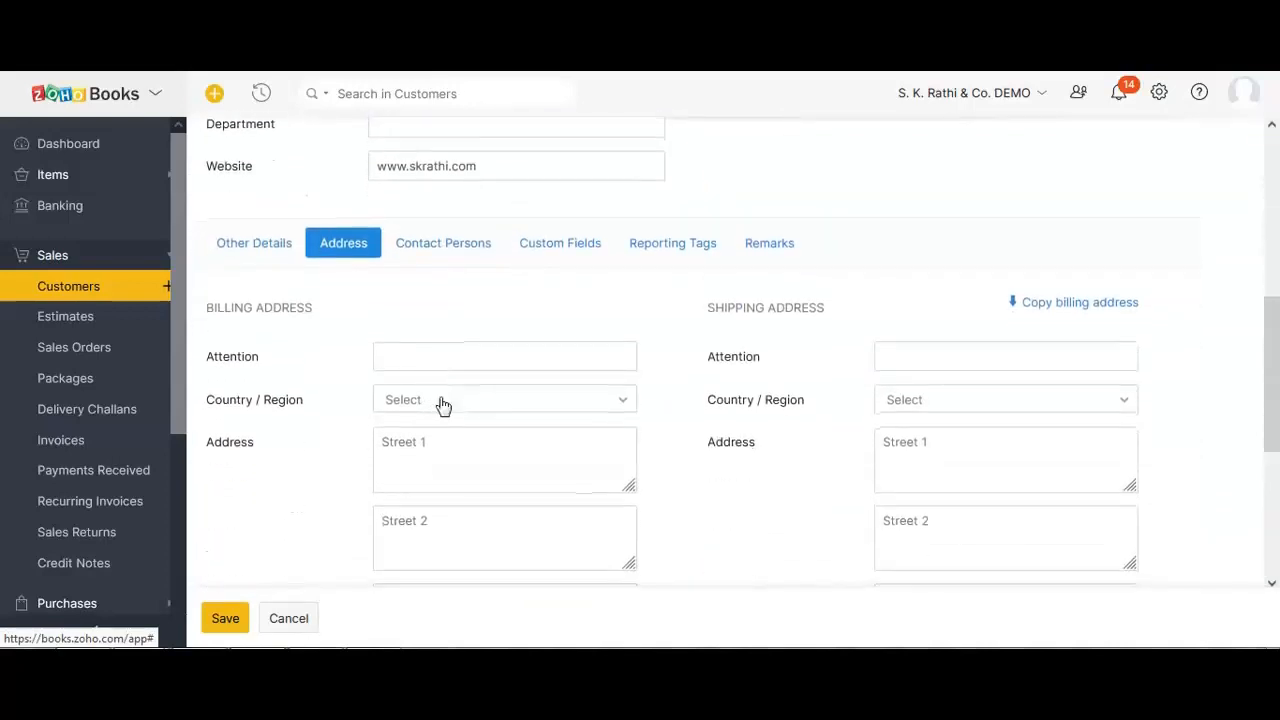
pyautogui.moveTo(714, 308); pyautogui.dragTo(821, 310)
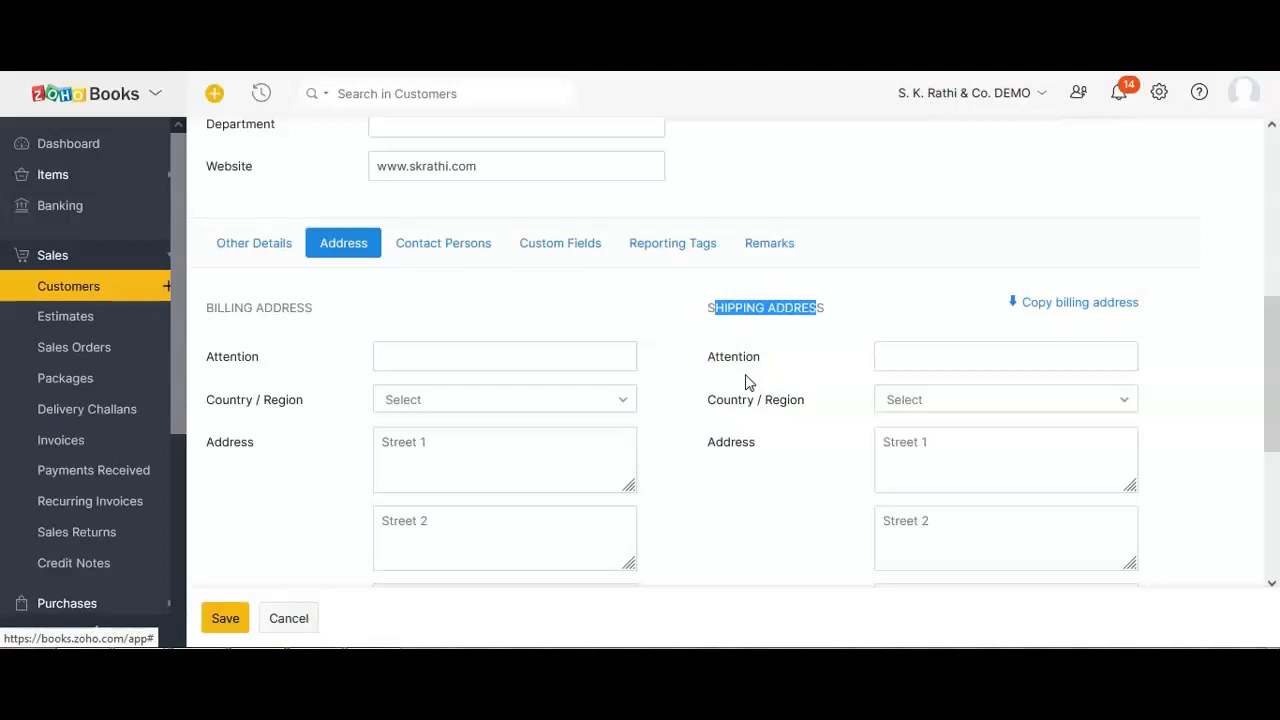
pyautogui.click(726, 312)
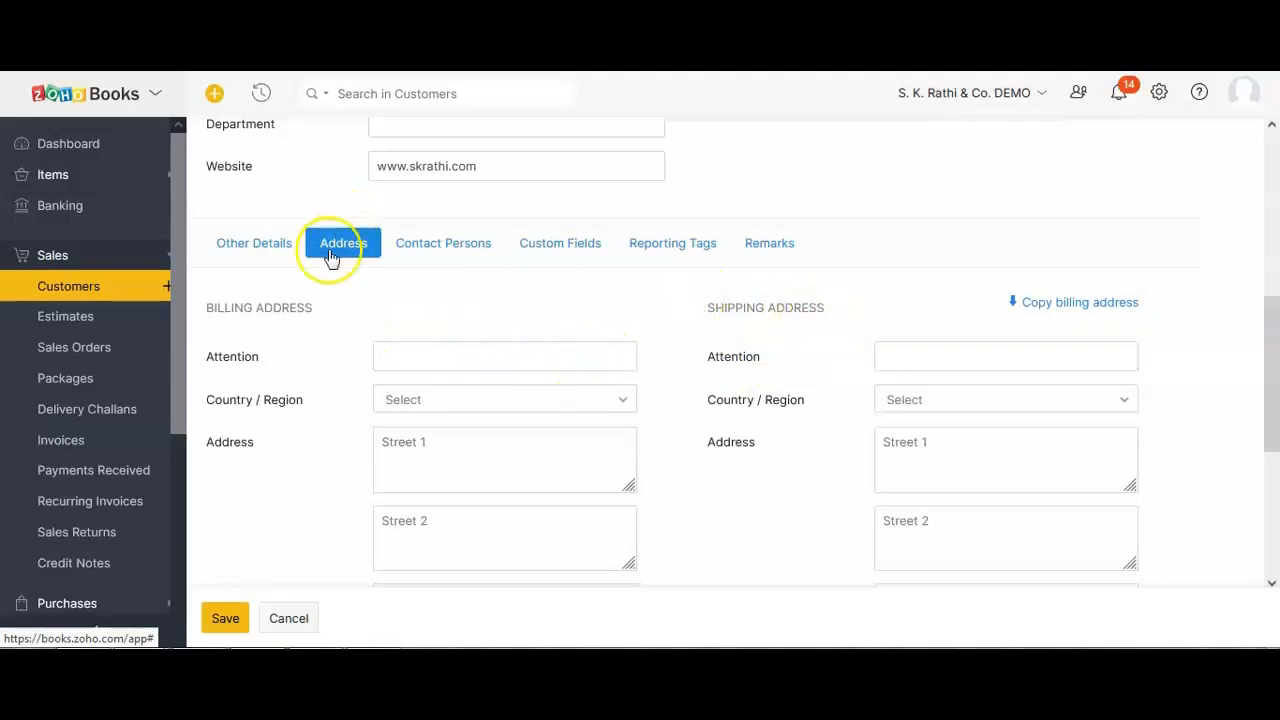
# Show the Contact Persons table and place the cursor in the empty row's First Name cell.
pyautogui.click(436, 255)
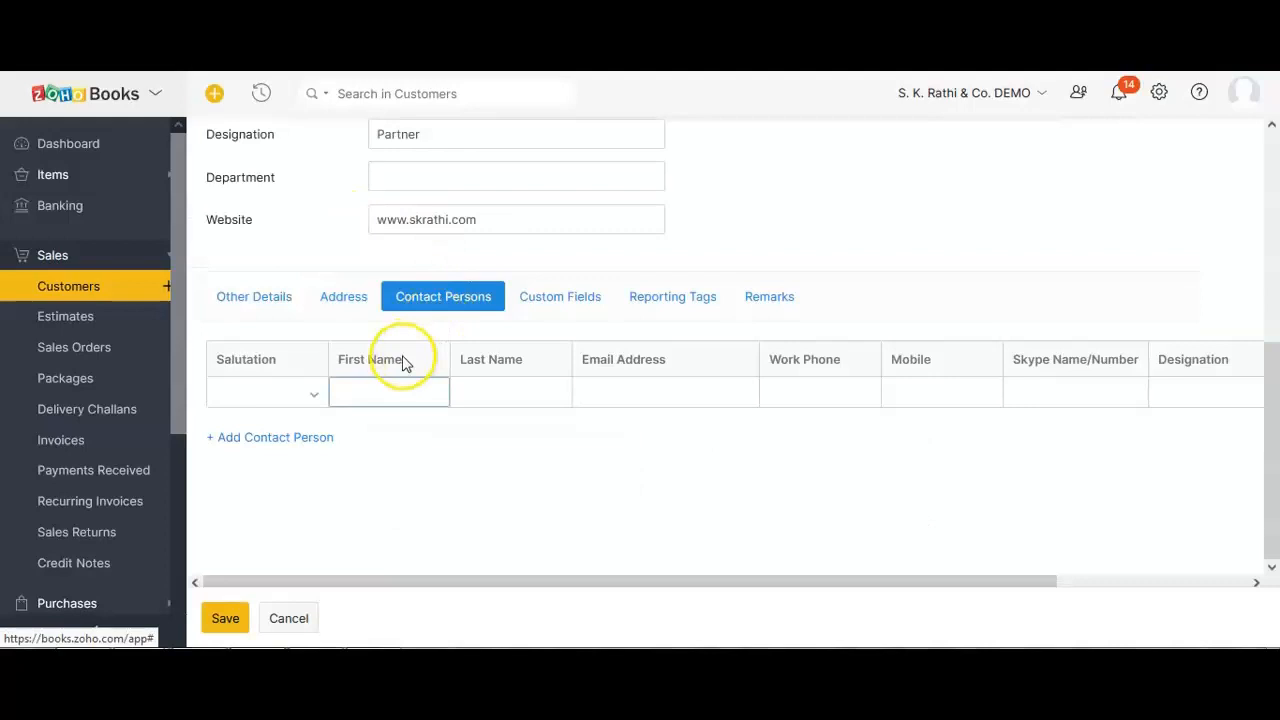
pyautogui.scroll(4, 400, 357)
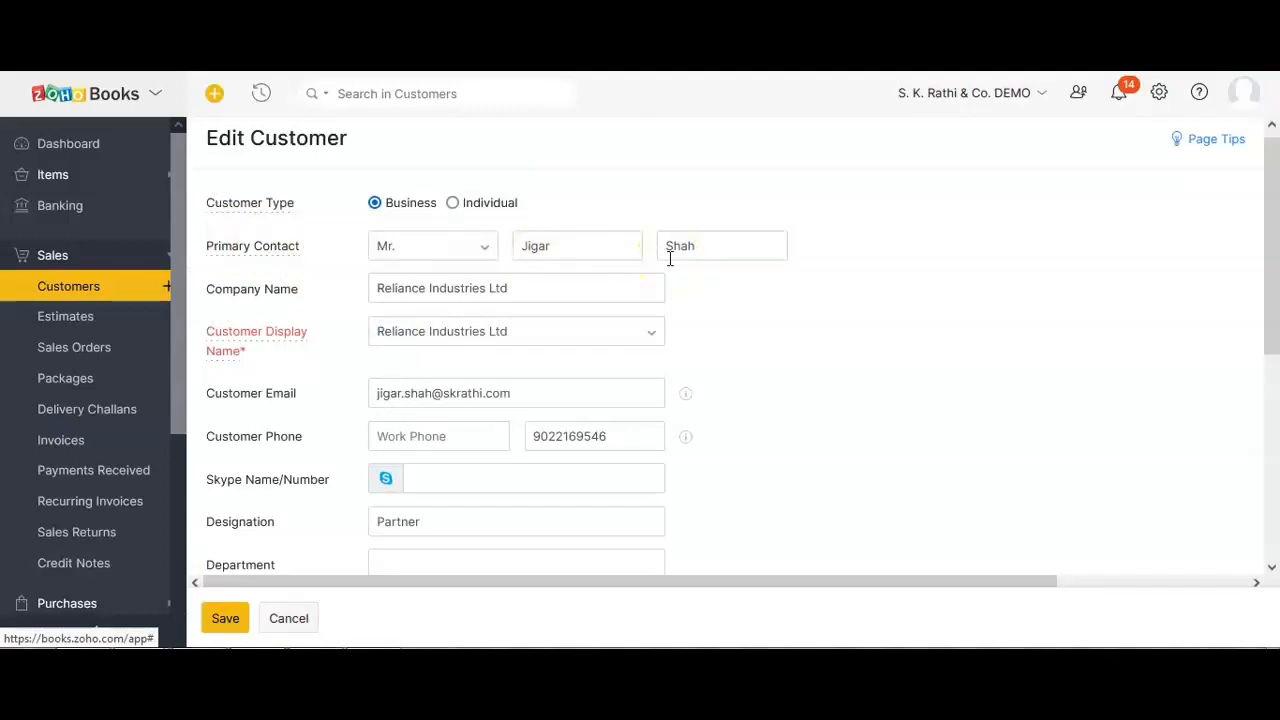
pyautogui.scroll(-3, 670, 258)
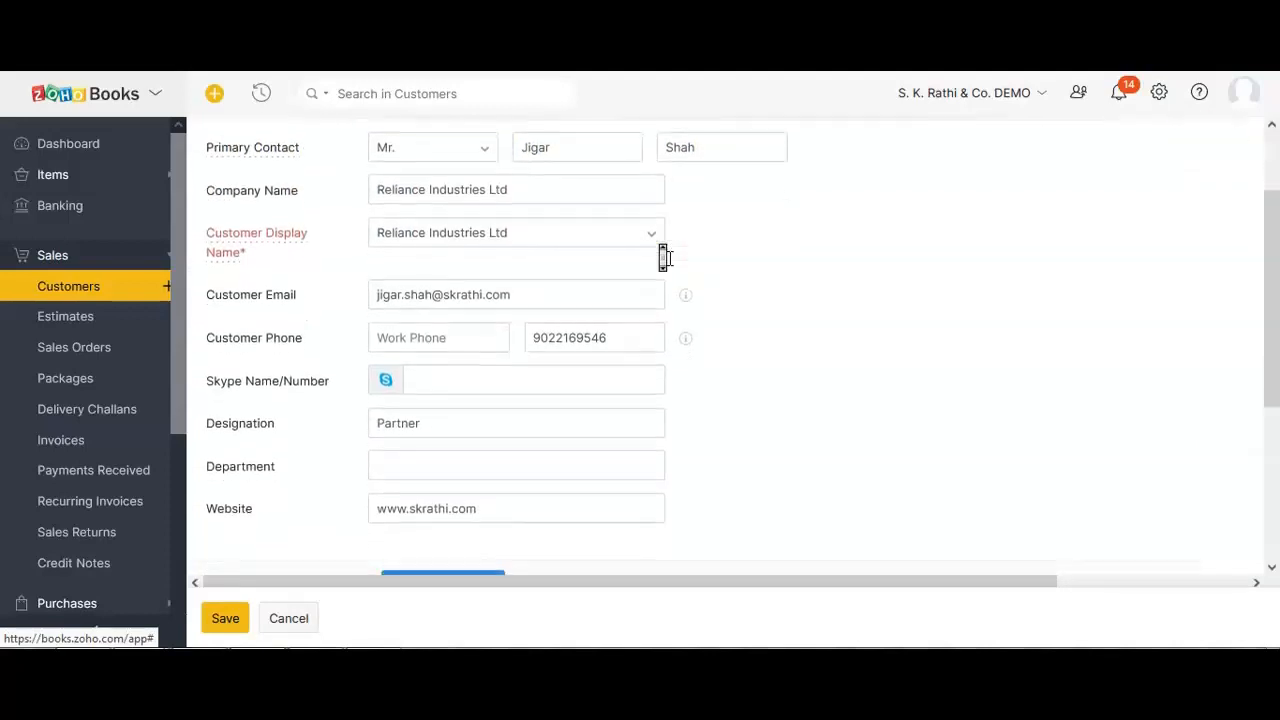
pyautogui.scroll(-4, 666, 258)
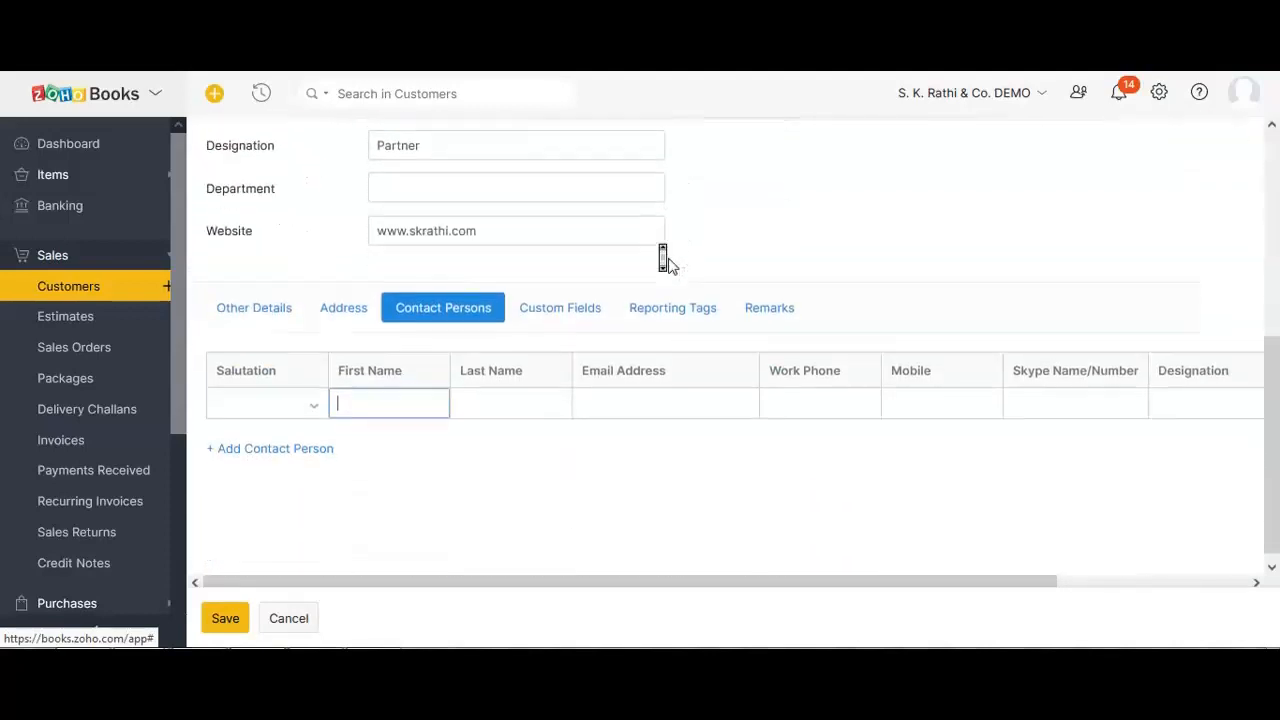
pyautogui.click(338, 378)
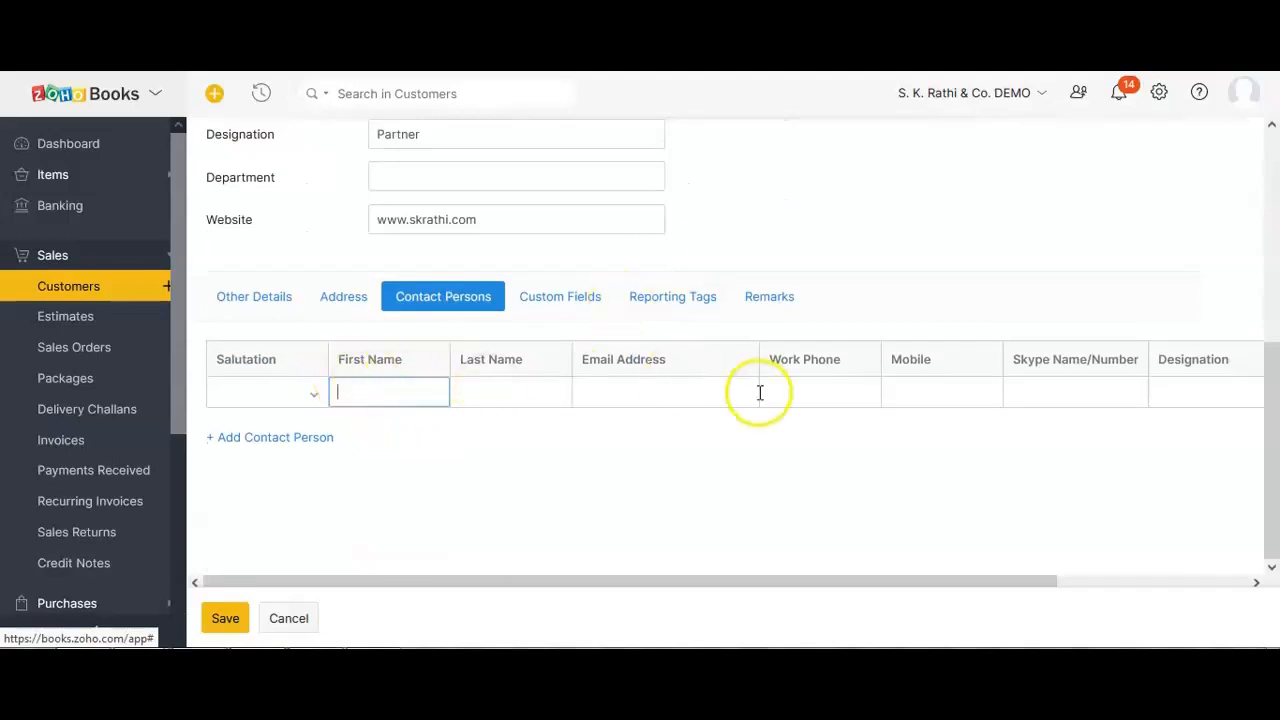
pyautogui.scroll(7, 482, 385)
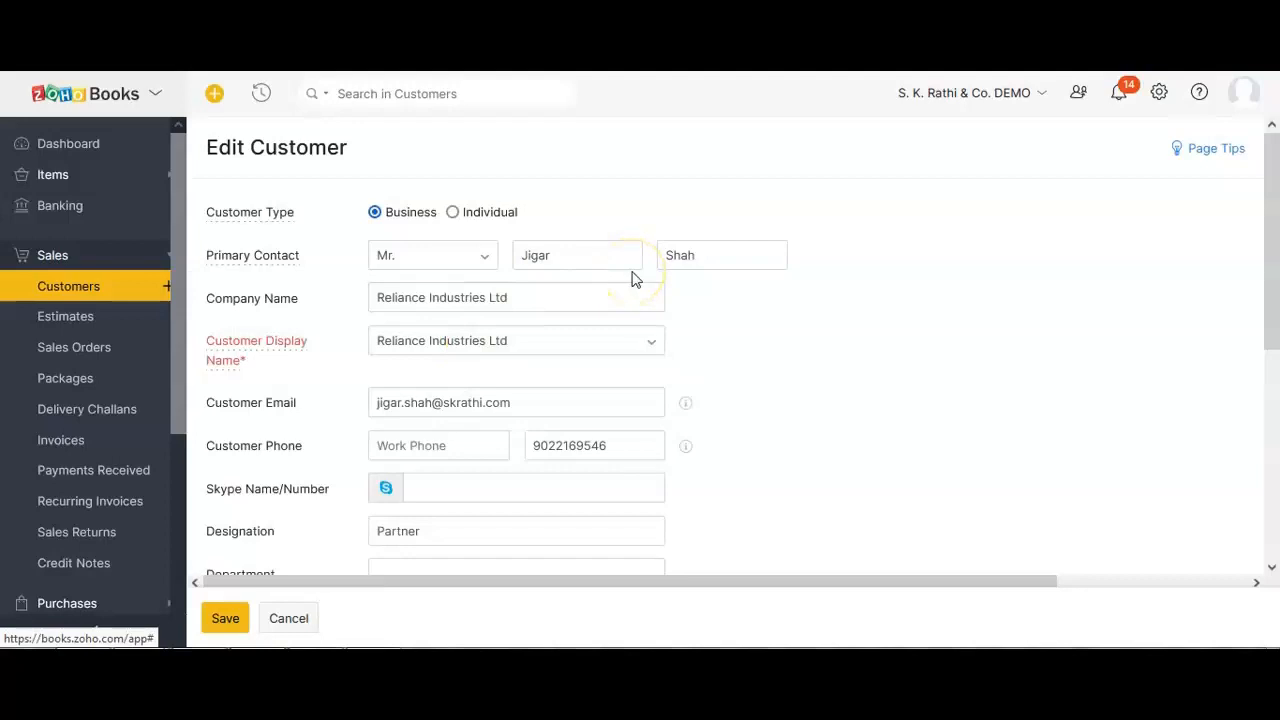
pyautogui.scroll(-4, 632, 278)
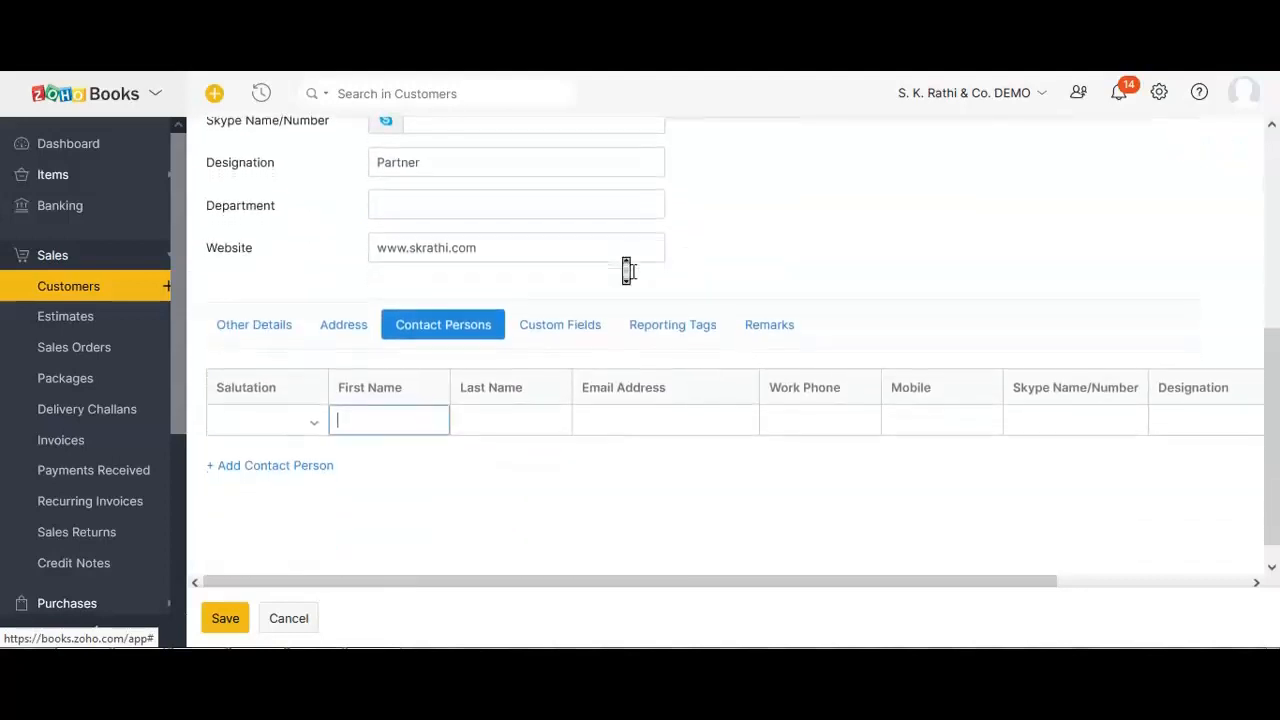
pyautogui.scroll(-1, 627, 270)
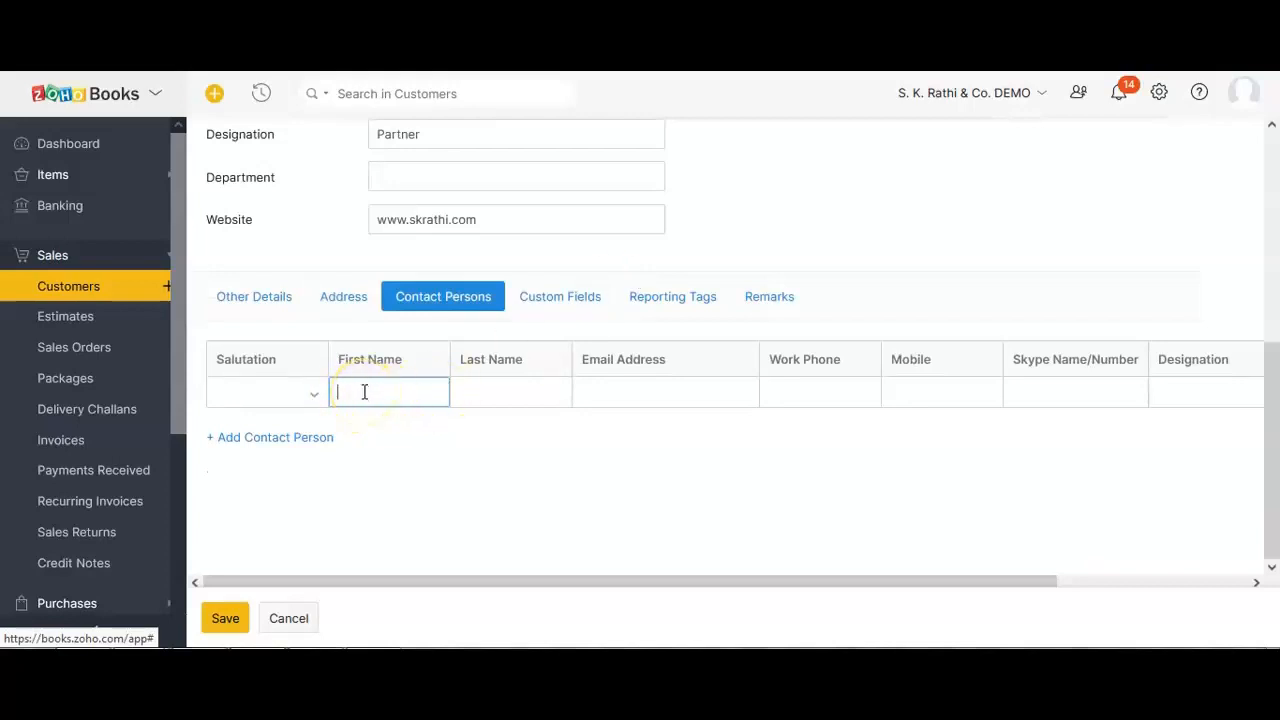
# Add three more empty contact-person rows, making four in total.
pyautogui.click(281, 439)
pyautogui.click(277, 468)
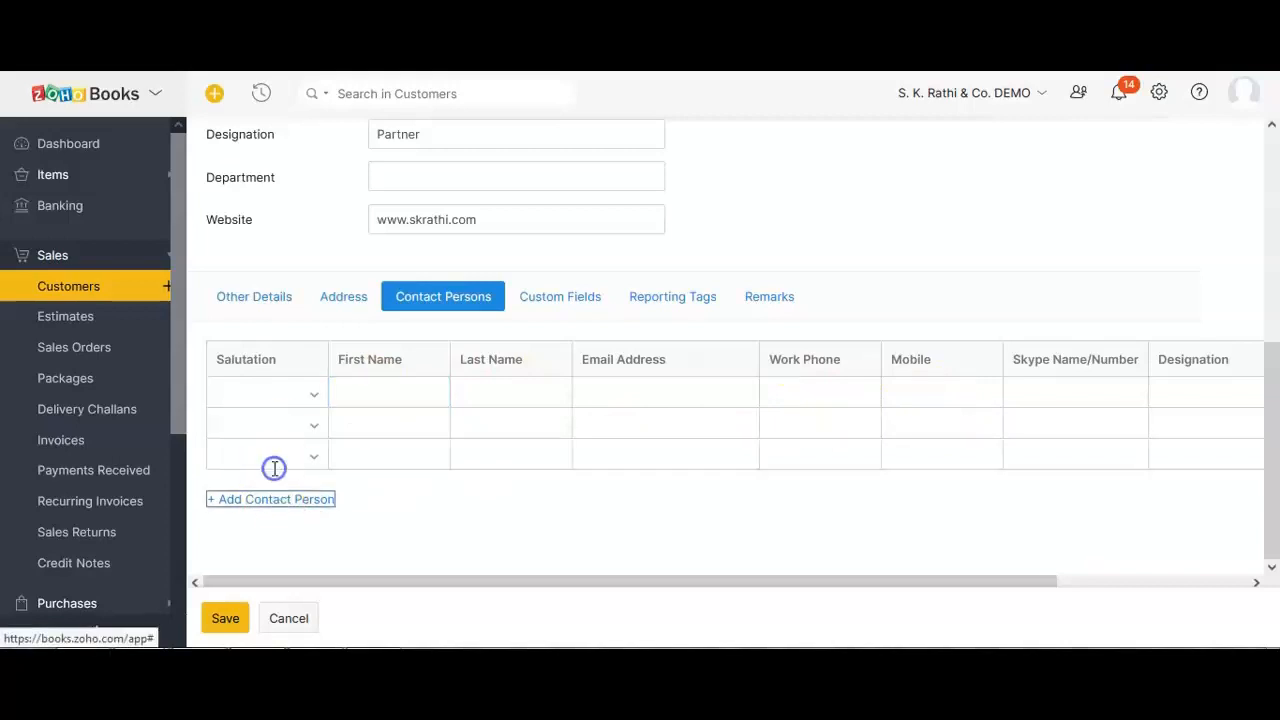
pyautogui.click(277, 505)
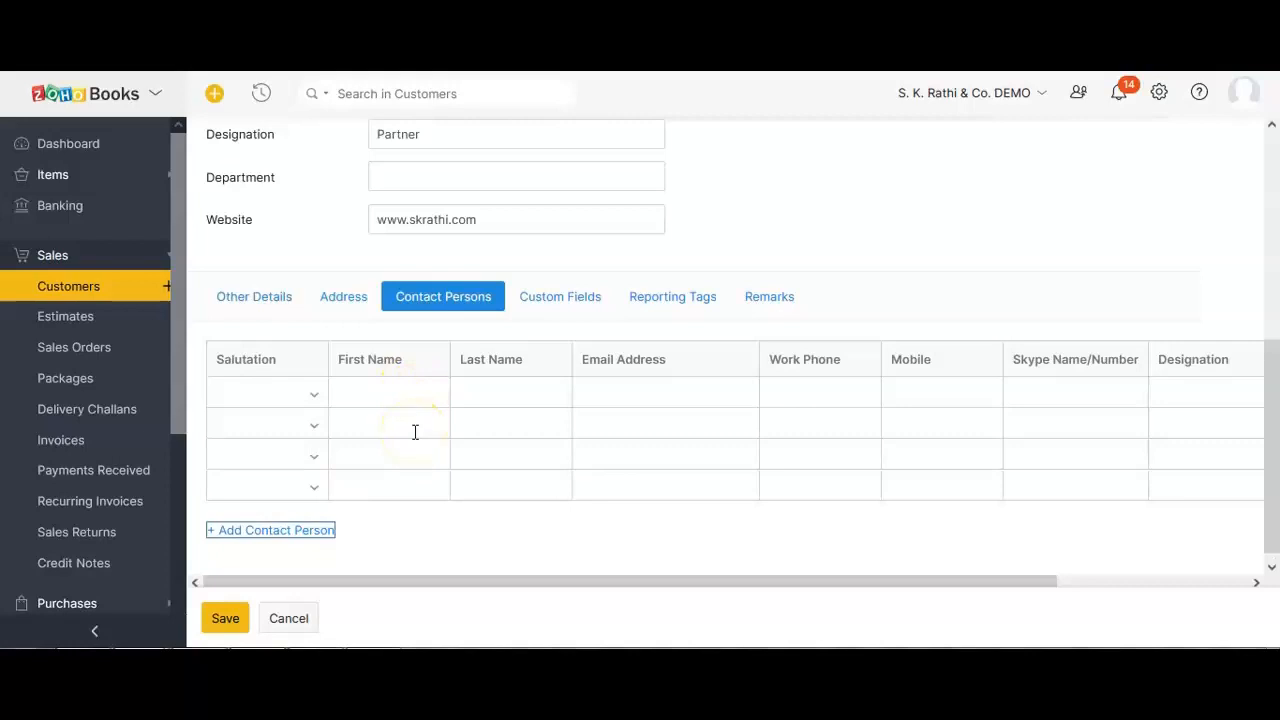
# Point out the Email Address and Mobile columns, then show the Area and Vendor Code custom fields.
pyautogui.moveTo(600, 360); pyautogui.dragTo(648, 360)
pyautogui.moveTo(929, 360); pyautogui.dragTo(889, 362)
pyautogui.moveTo(661, 362); pyautogui.dragTo(590, 359)
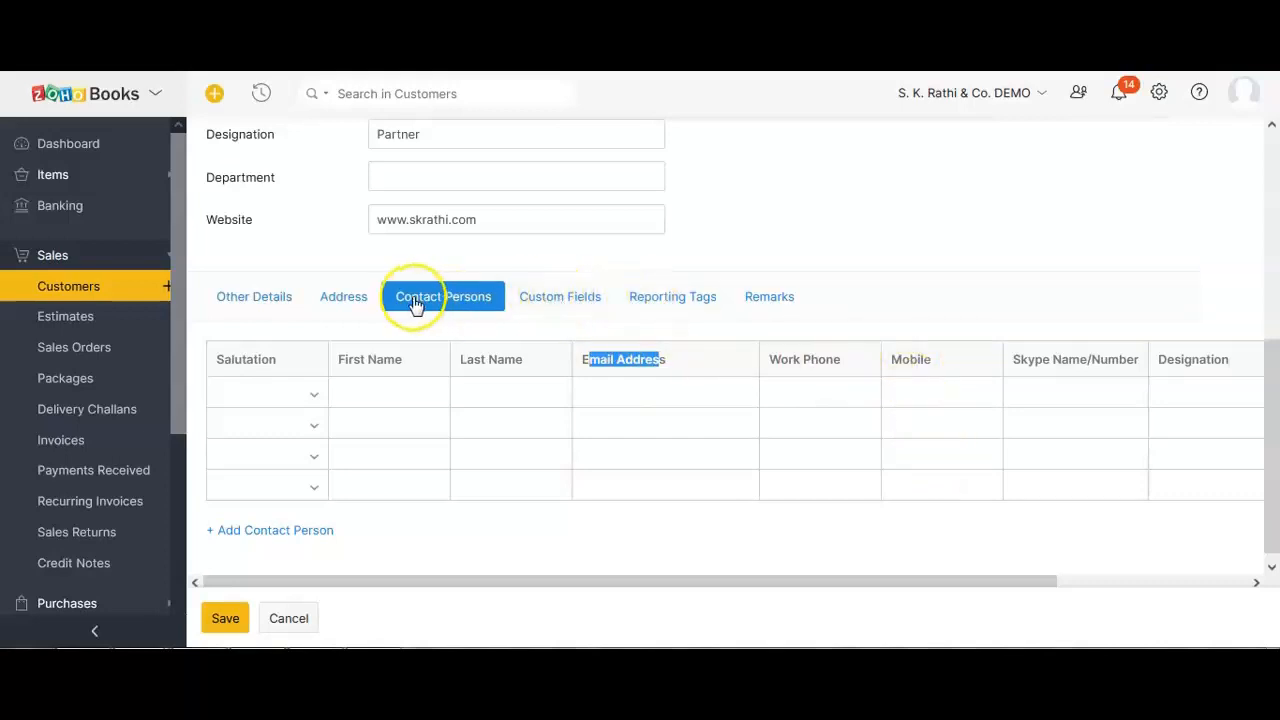
pyautogui.scroll(3, 450, 292)
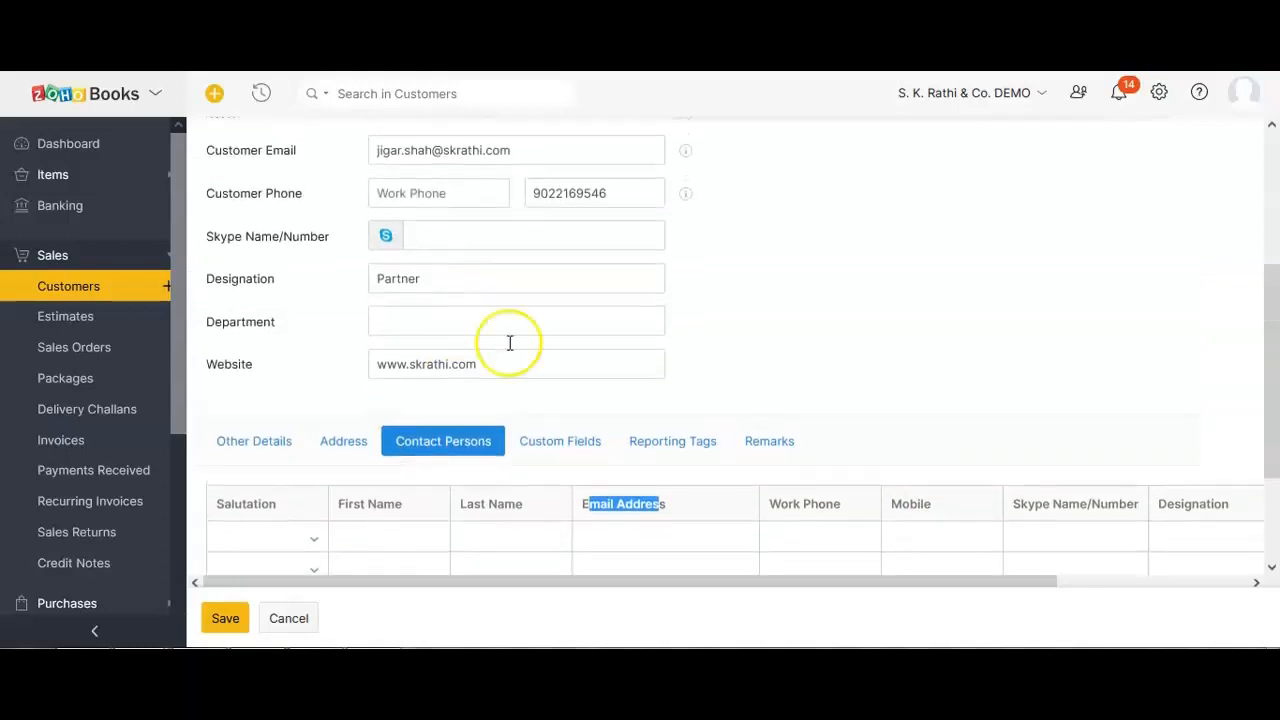
pyautogui.click(543, 445)
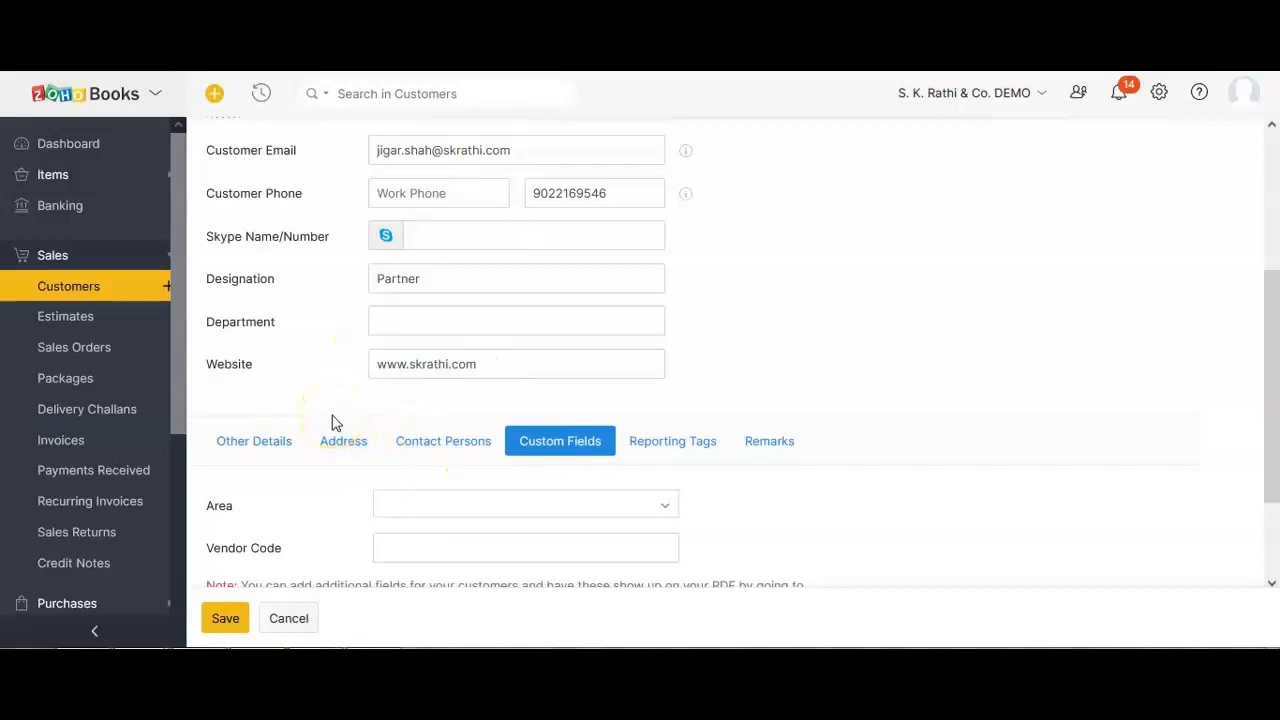
# Head to Preferences from settings, choose Stay on this Page, and duplicate the browser tab.
pyautogui.scroll(-1, 333, 422)
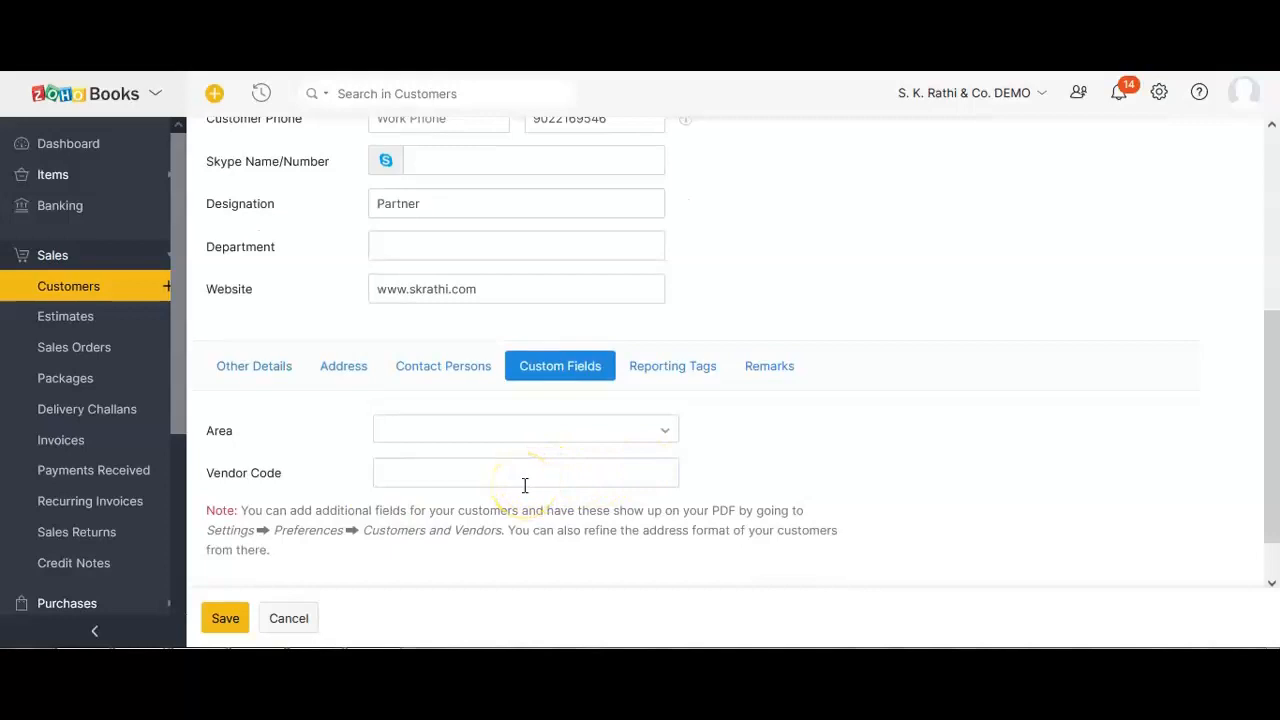
pyautogui.click(1159, 93)
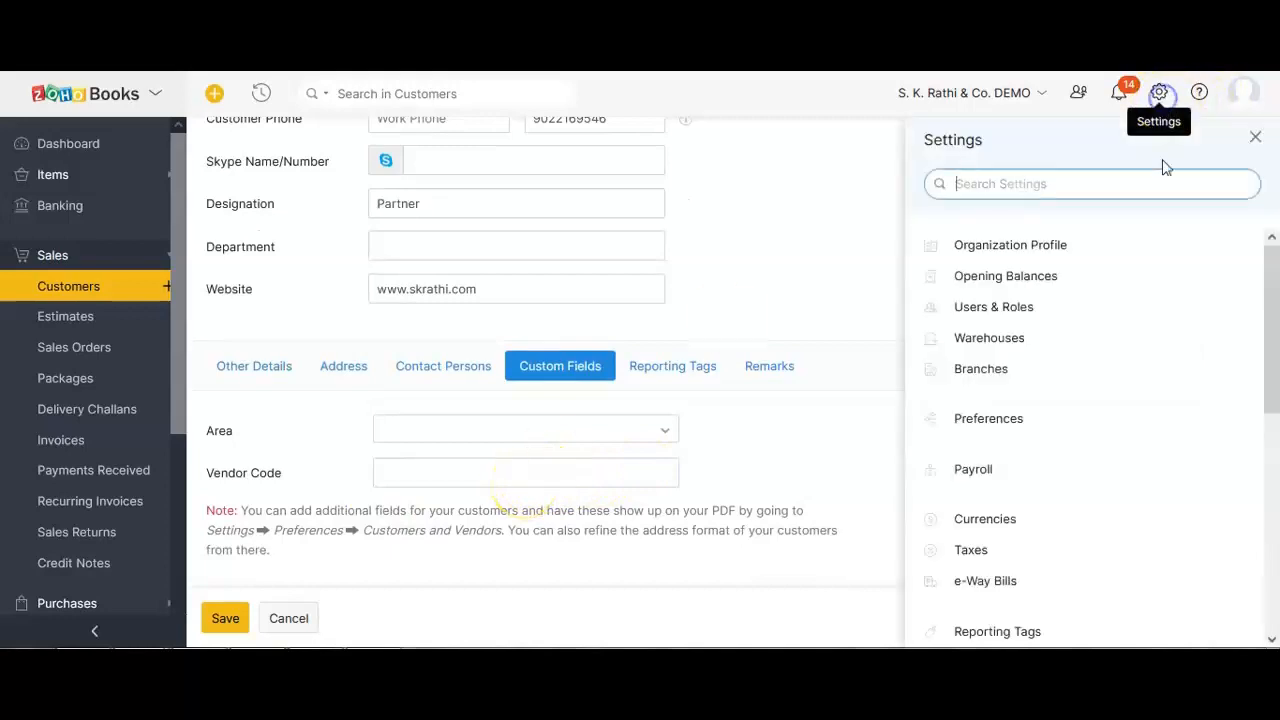
pyautogui.click(1004, 428)
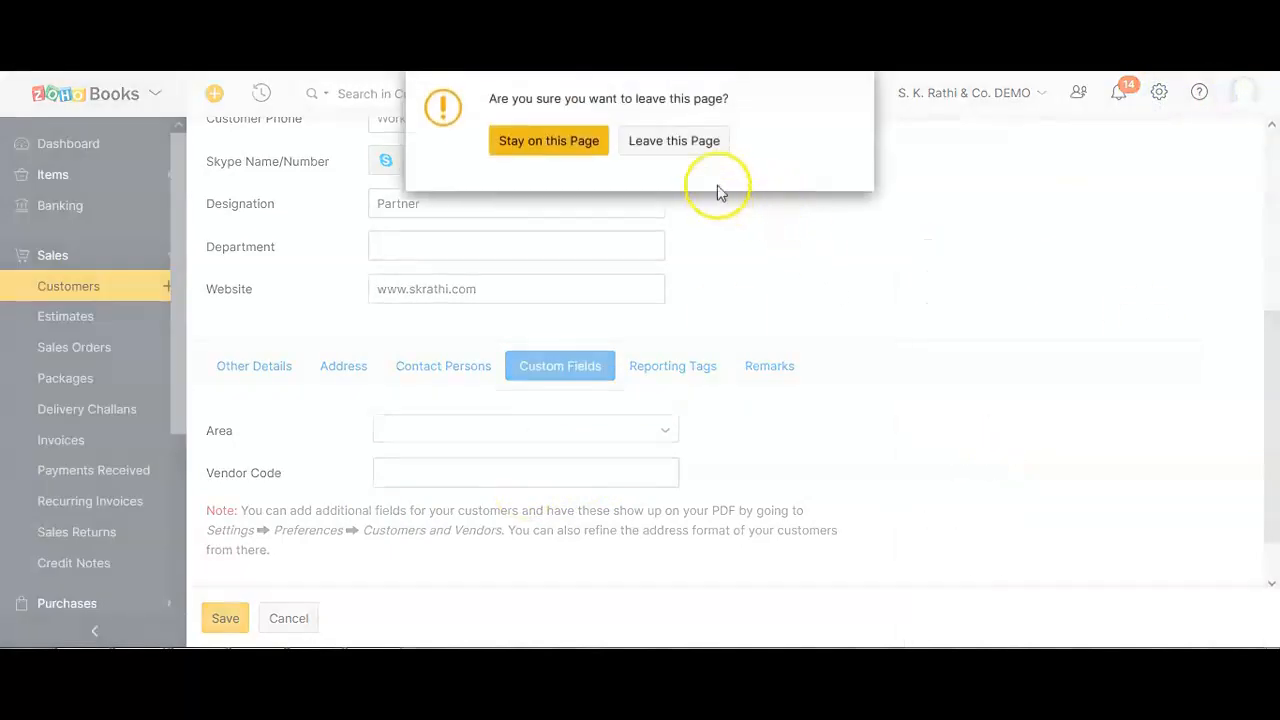
pyautogui.click(557, 140)
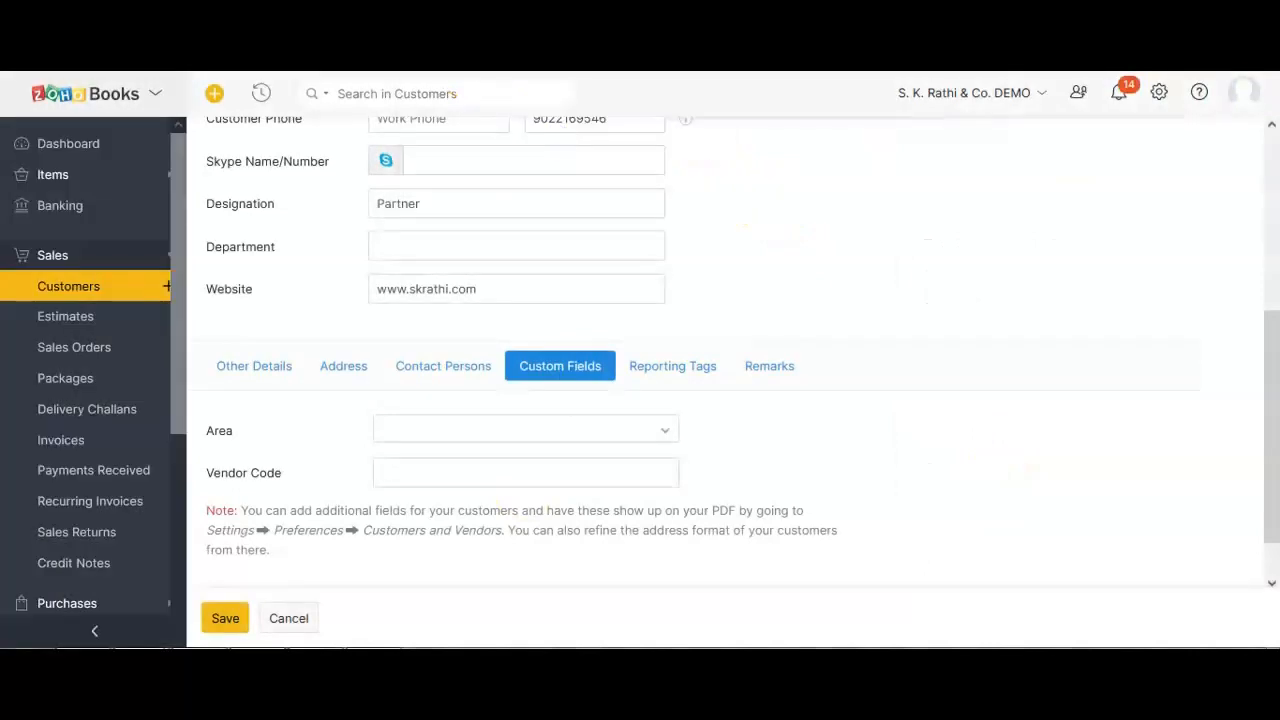
pyautogui.rightClick(115, 10)
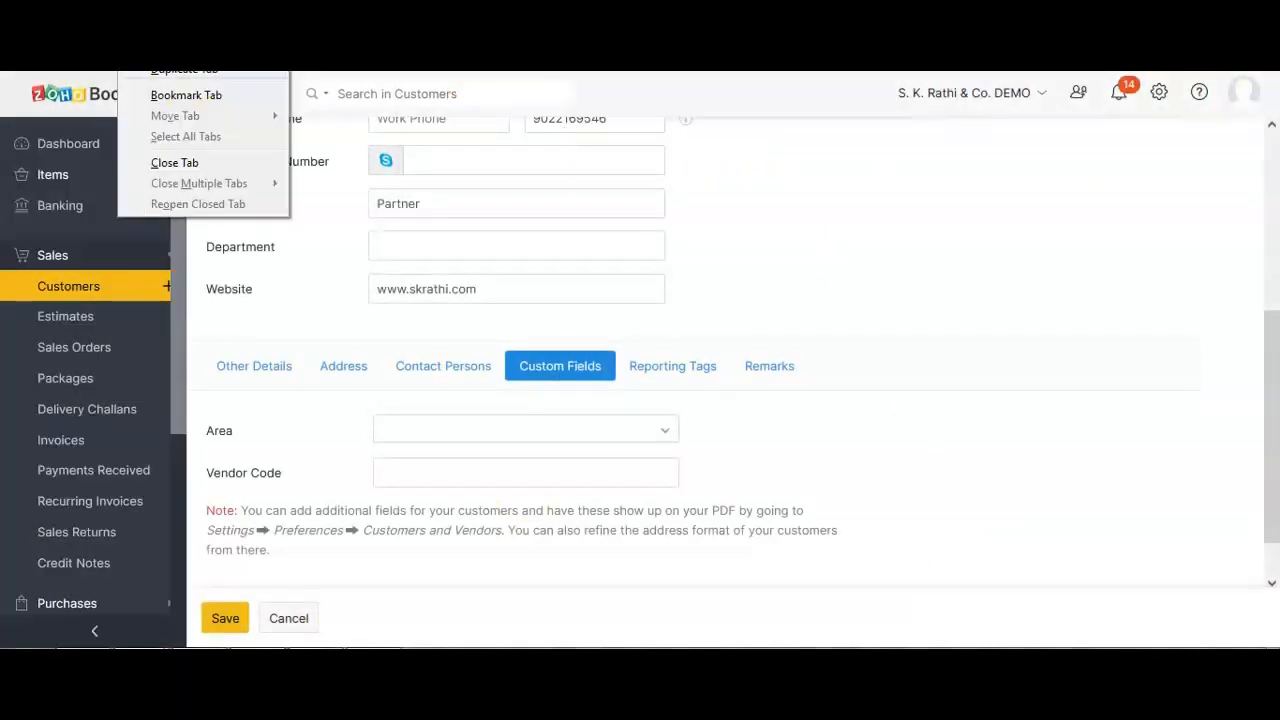
pyautogui.click(183, 74)
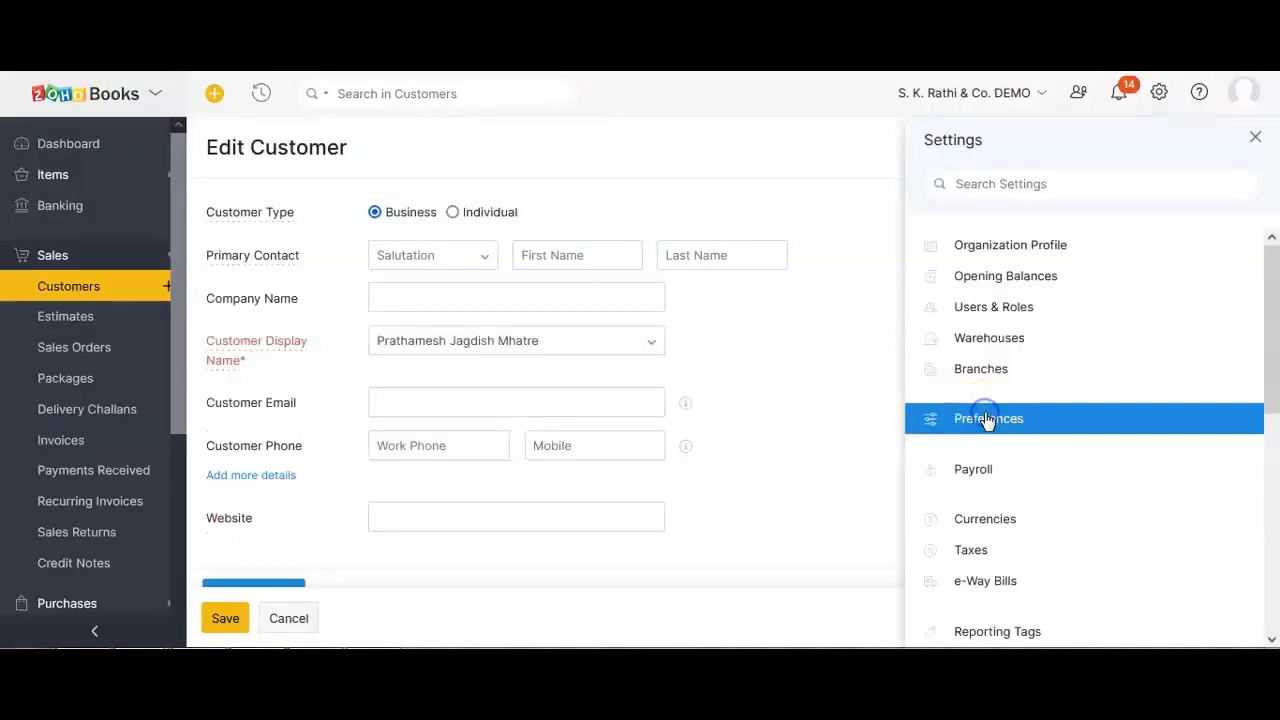
# In the duplicate tab, view Preferences > Customers and Vendors > Field Customization.
pyautogui.click(983, 418)
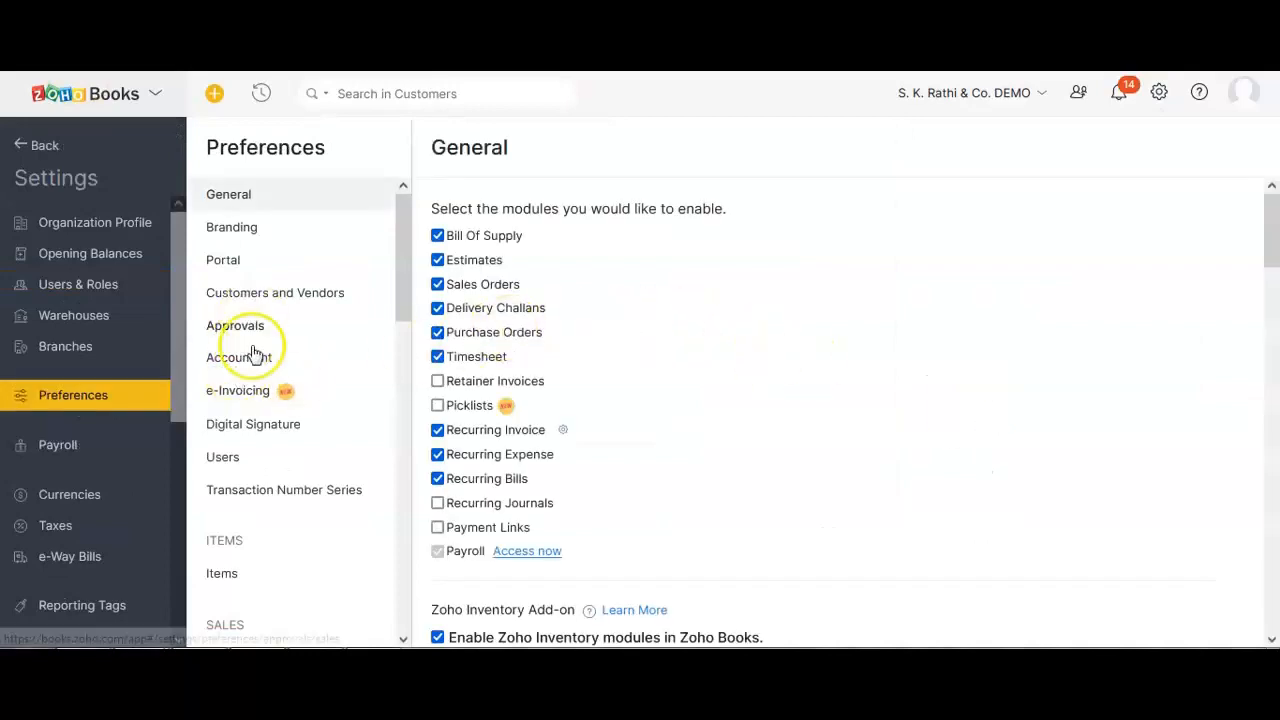
pyautogui.click(251, 293)
pyautogui.click(554, 208)
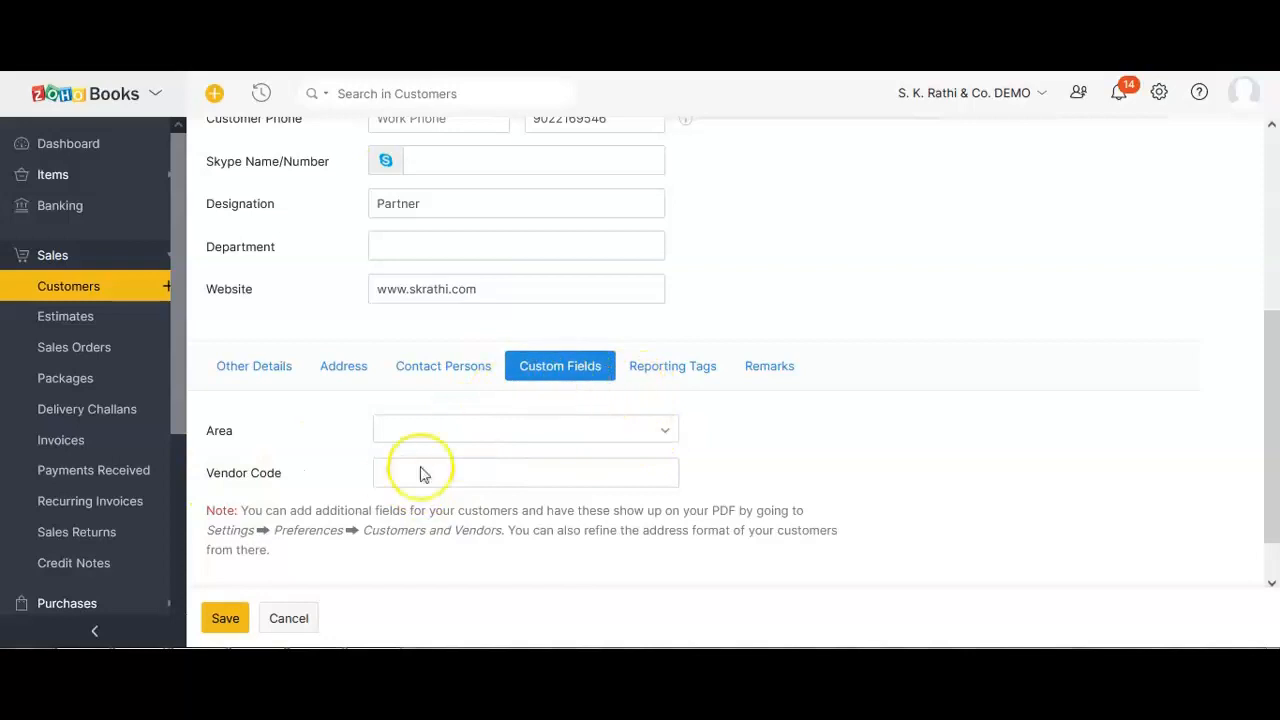
# Point out the Vendor Code field, then show the Reporting Tags with the empty Customer tag.
pyautogui.moveTo(220, 474); pyautogui.dragTo(282, 472)
pyautogui.click(289, 471)
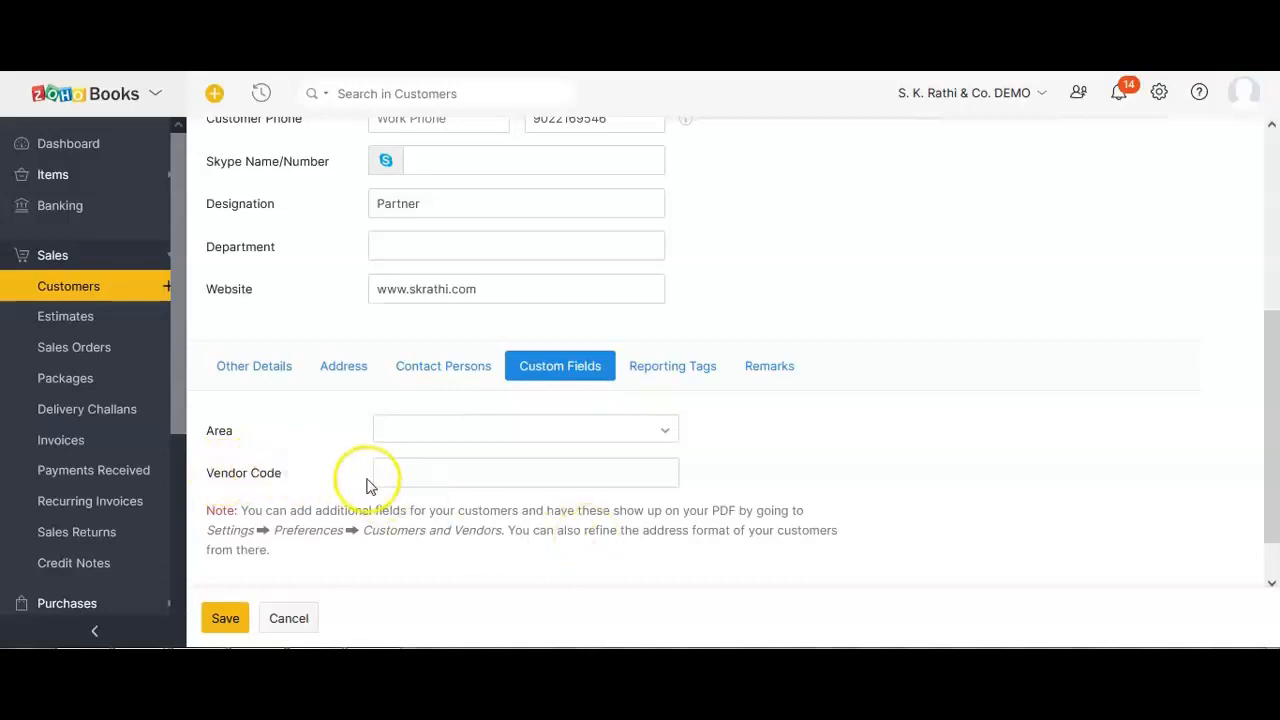
pyautogui.click(665, 370)
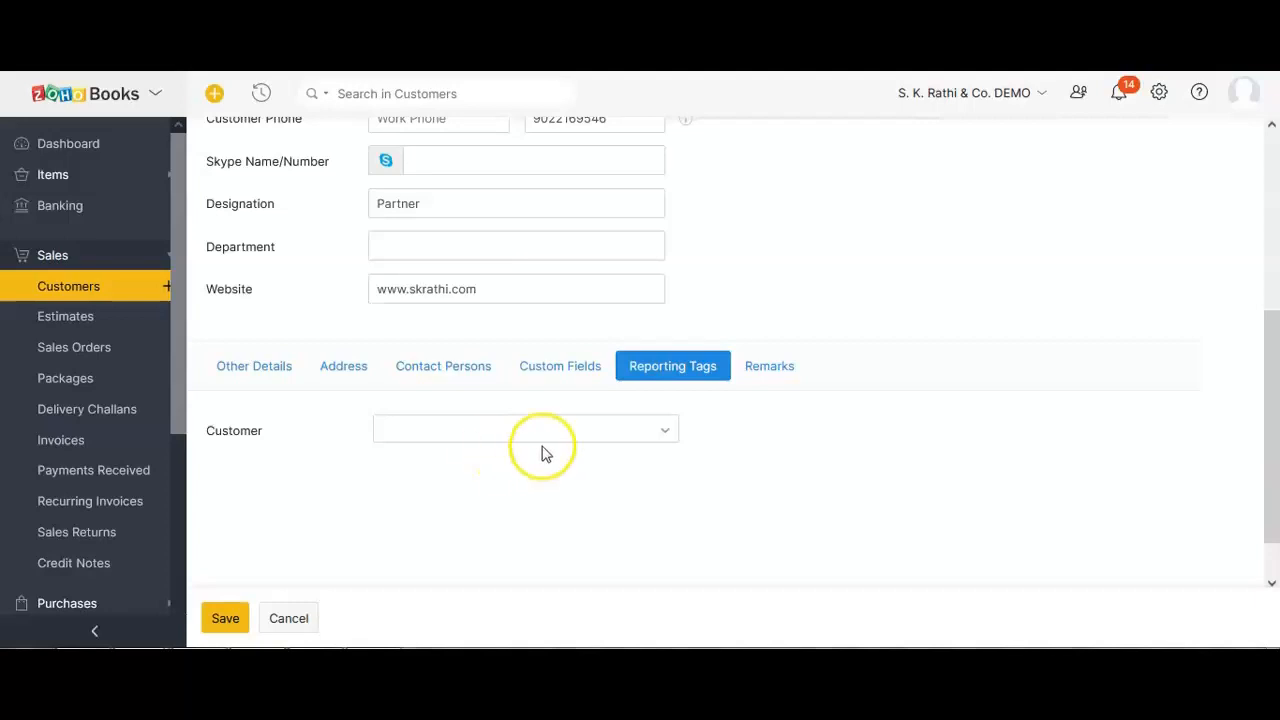
# Open the Remarks section, click into the empty remarks box, and look back over the form.
pyautogui.click(778, 366)
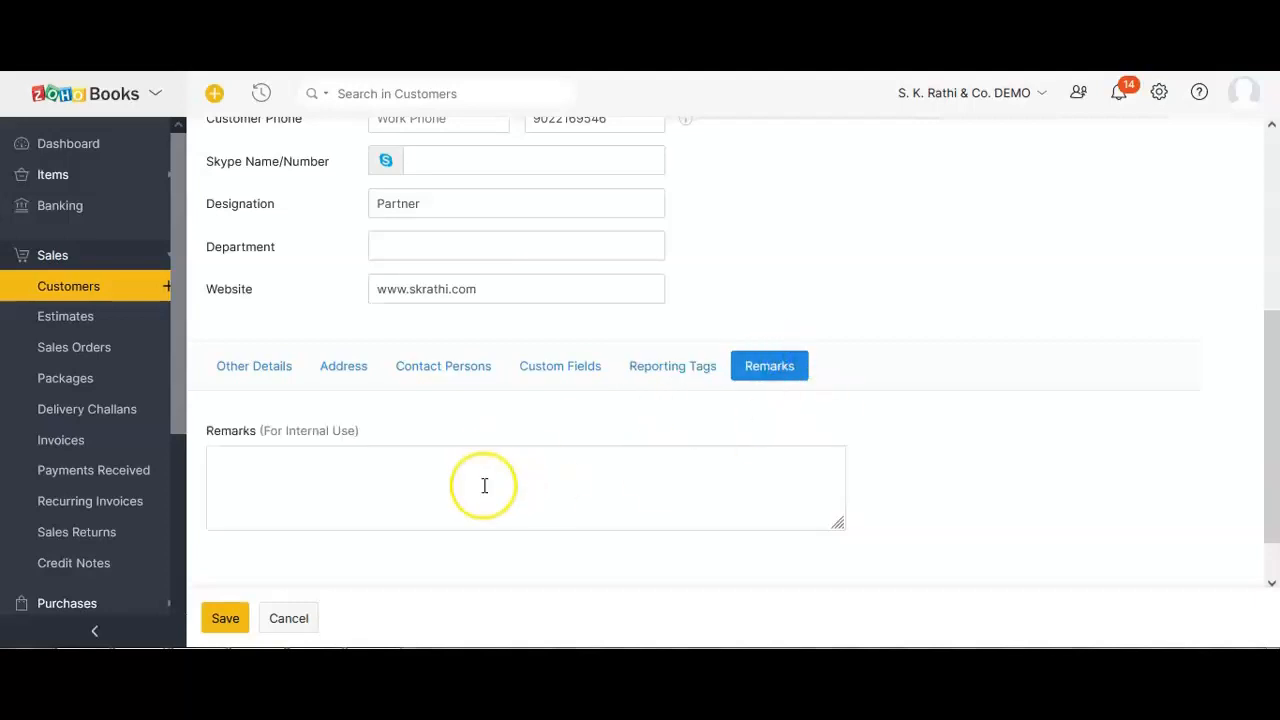
pyautogui.scroll(3, 483, 485)
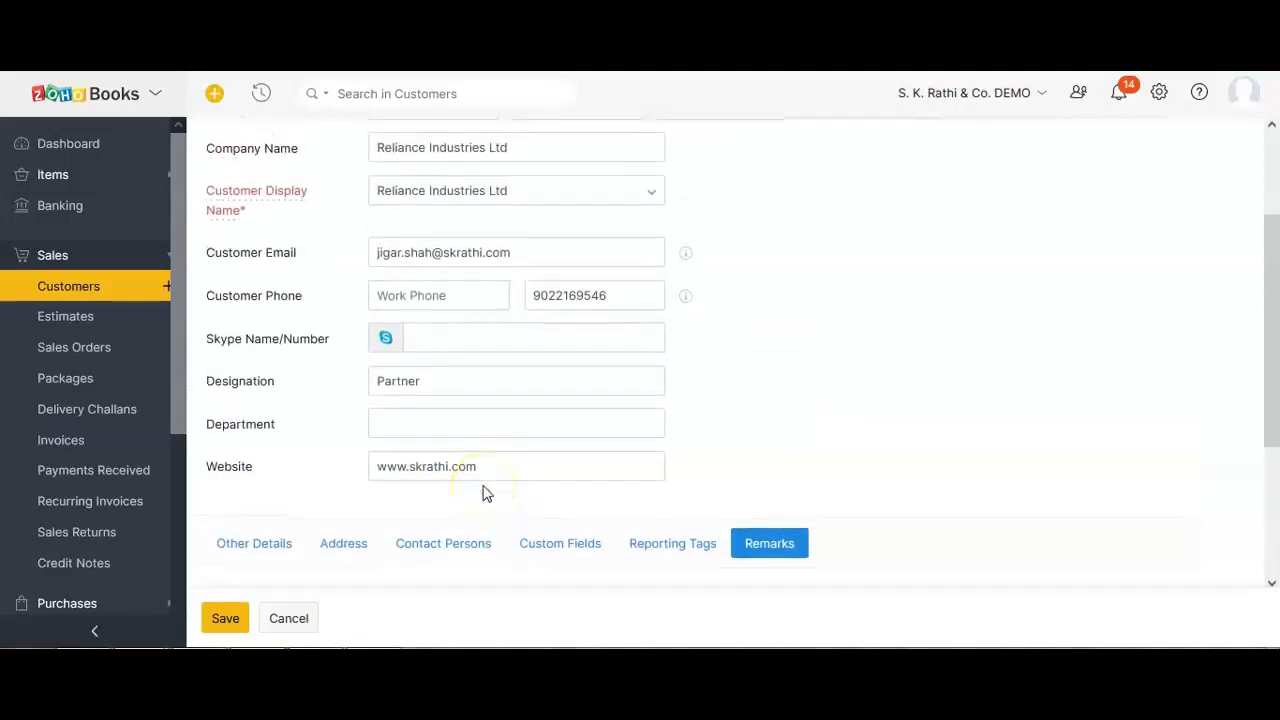
pyautogui.scroll(-3, 483, 493)
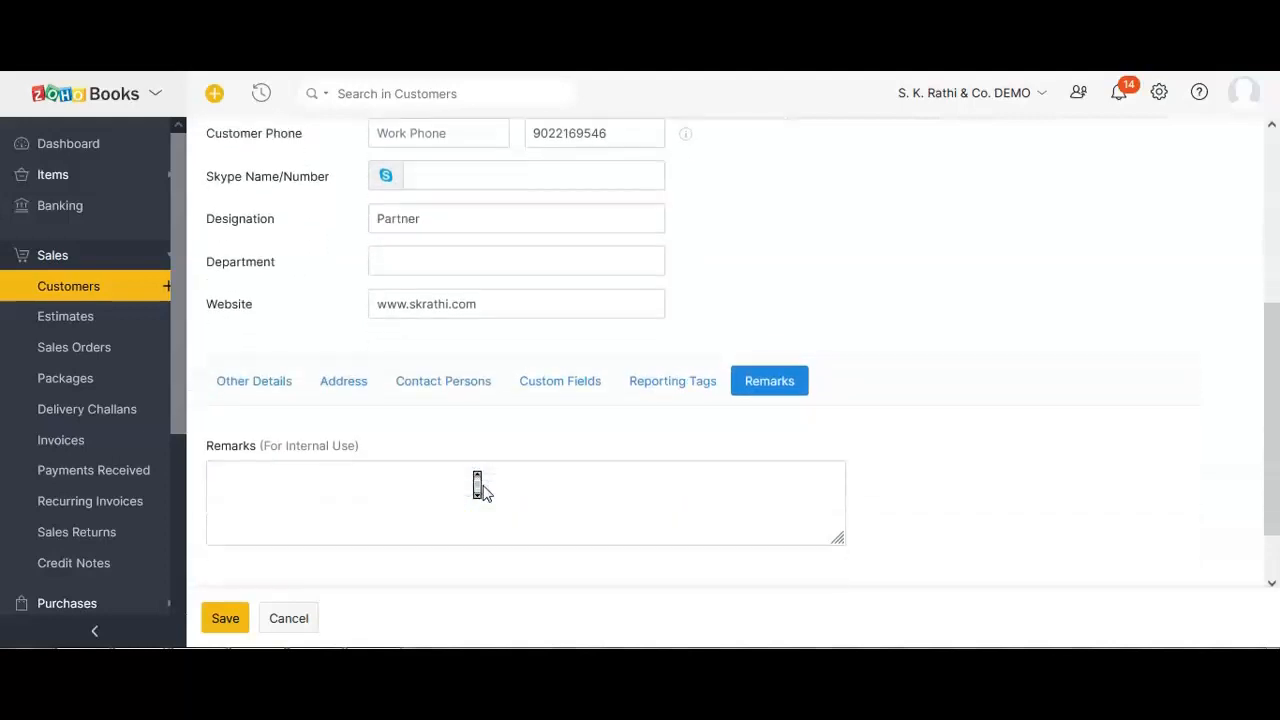
pyautogui.click(410, 489)
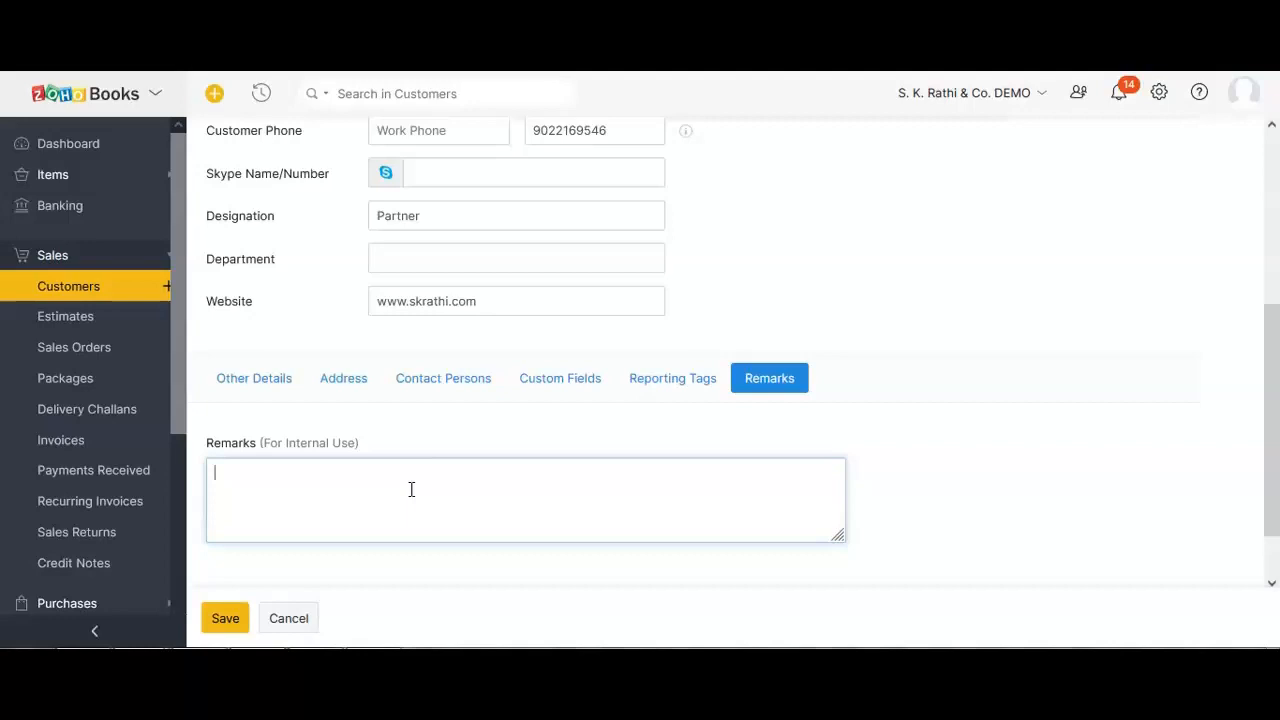
pyautogui.scroll(5, 411, 489)
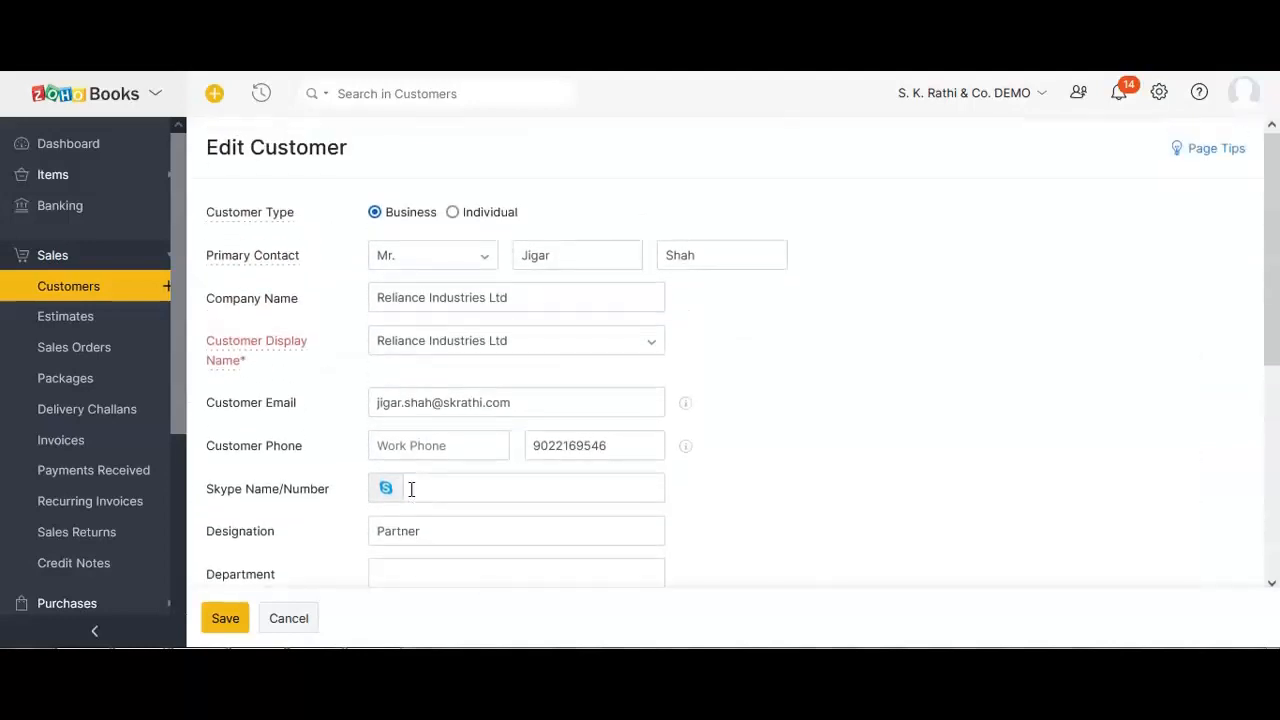
pyautogui.scroll(-5, 411, 489)
# Save Reliance Industries Ltd, reopen it for editing, then cancel back to its overview.
pyautogui.click(242, 617)
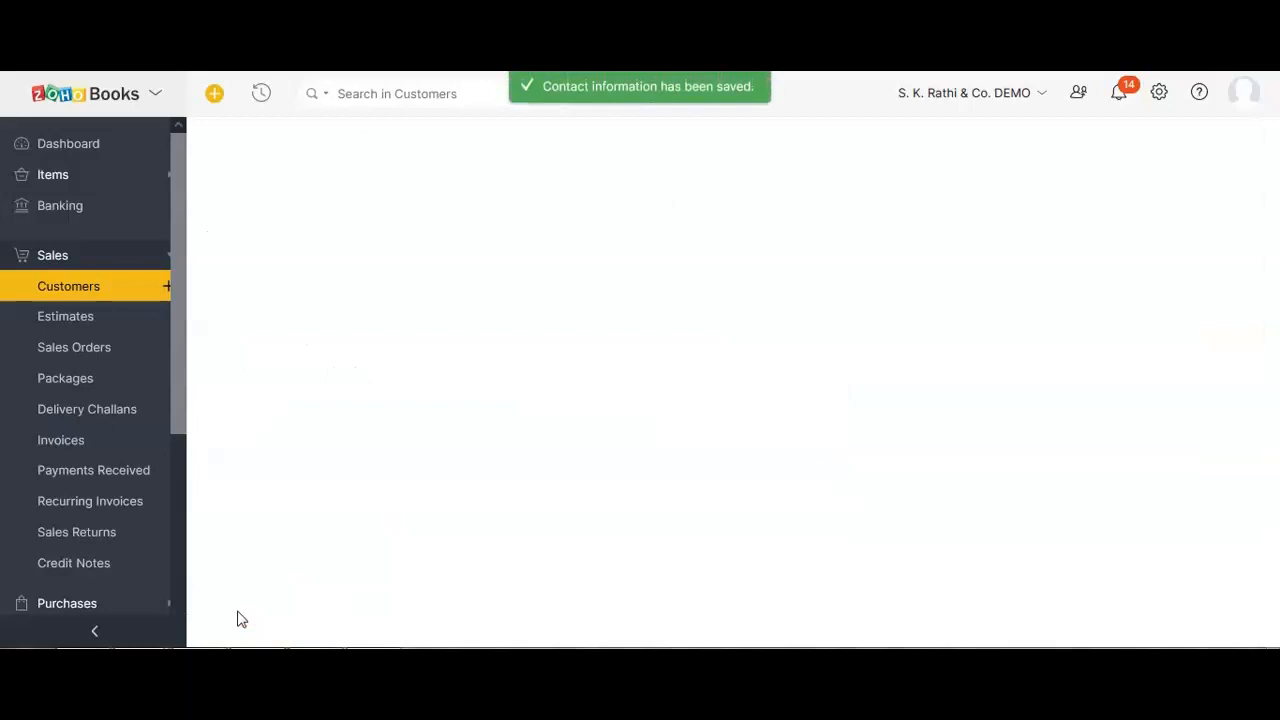
pyautogui.click(956, 154)
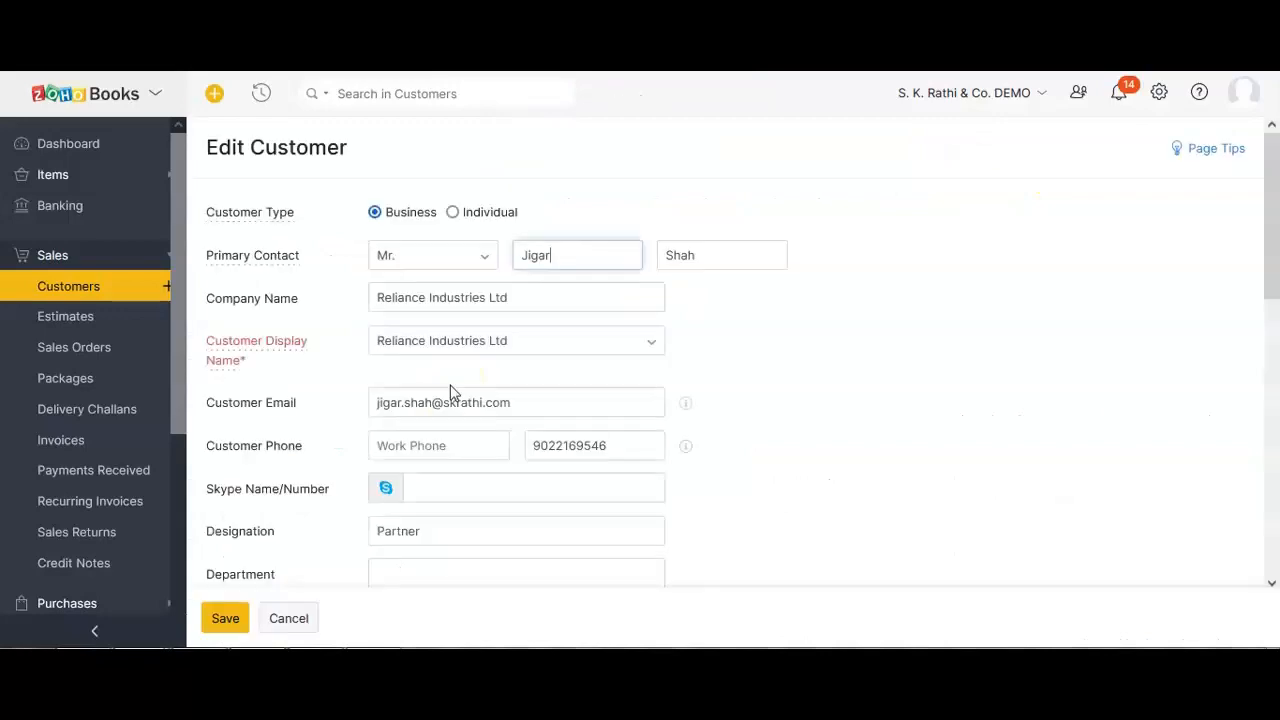
pyautogui.click(300, 616)
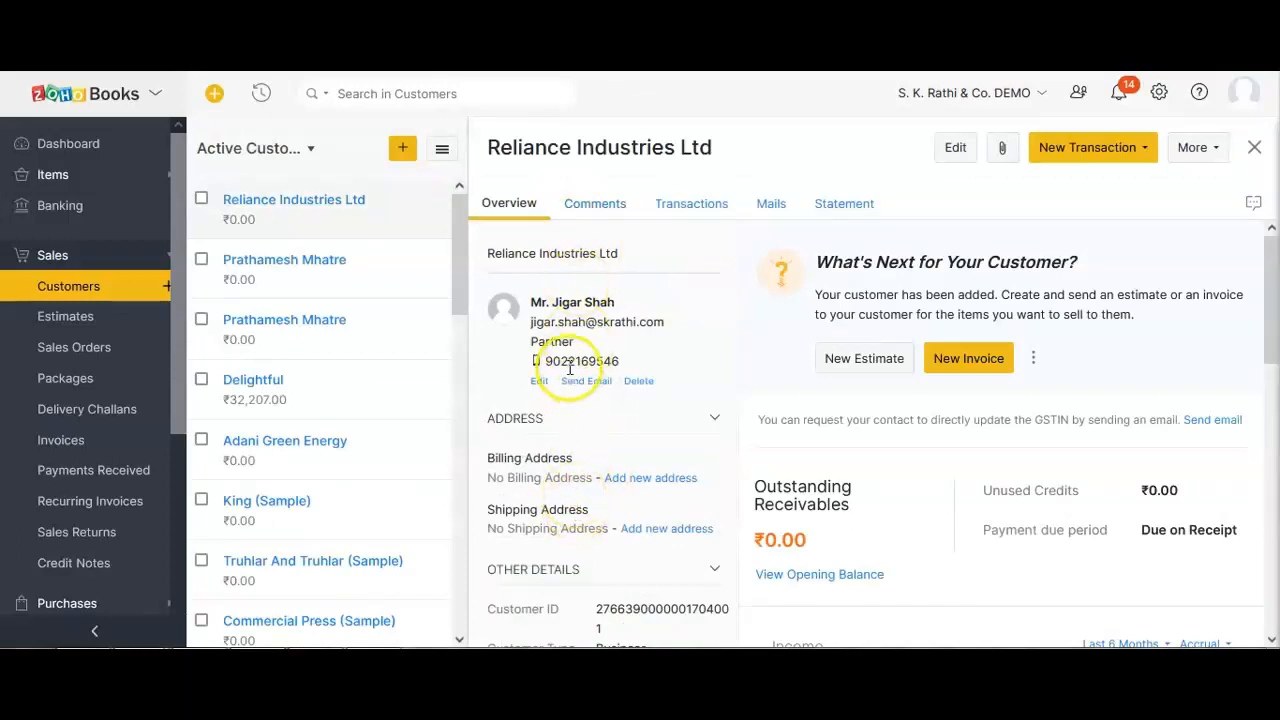
pyautogui.scroll(-3, 563, 545)
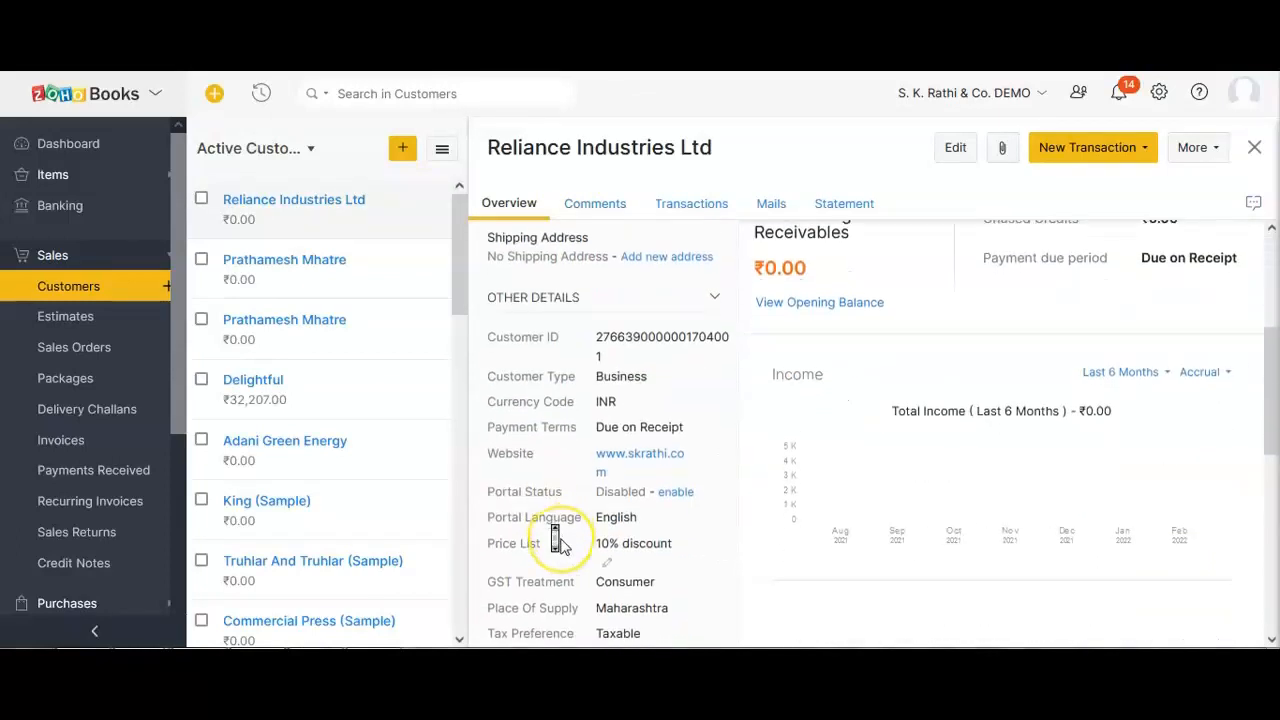
pyautogui.scroll(-2, 563, 545)
pyautogui.scroll(-3, 557, 540)
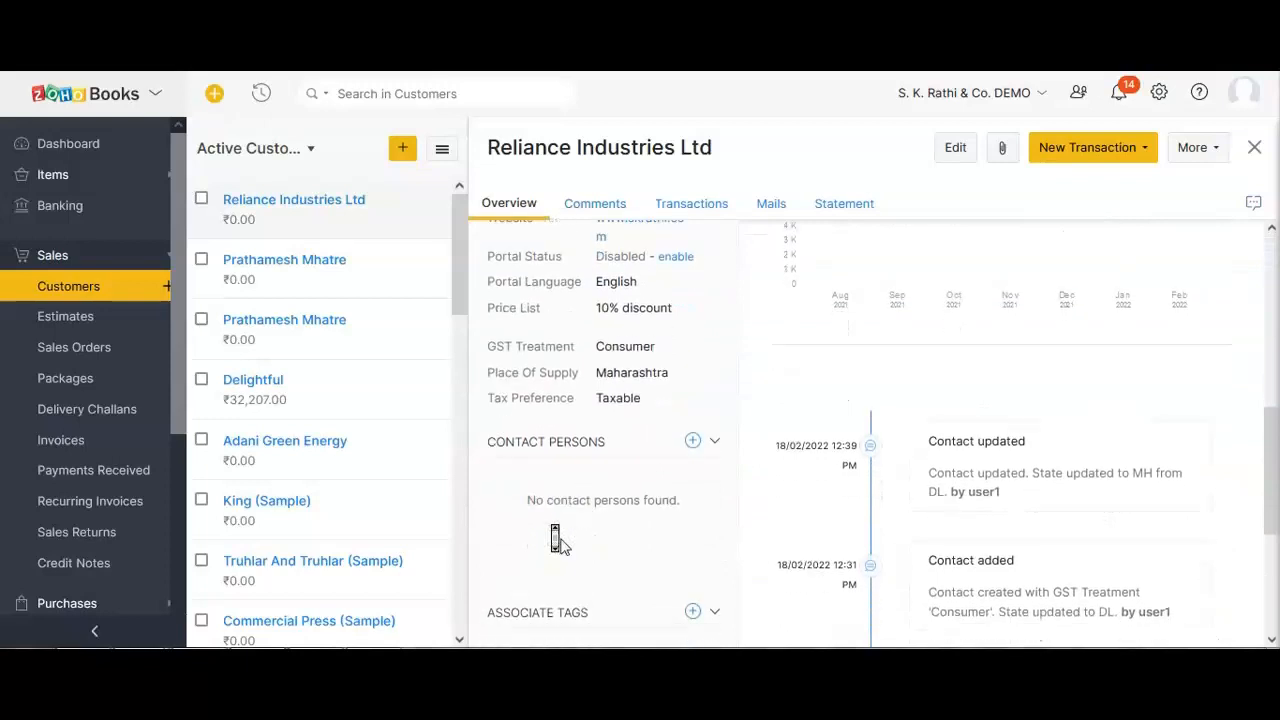
pyautogui.scroll(5, 557, 540)
pyautogui.scroll(3, 557, 540)
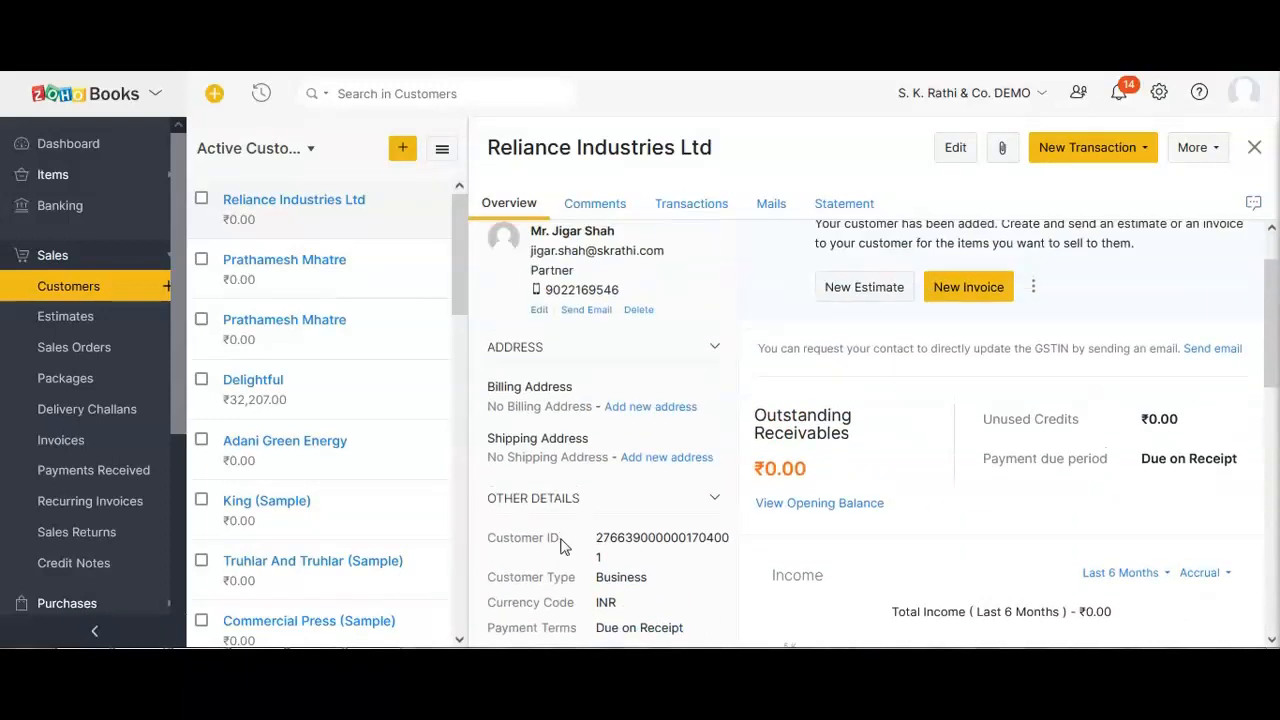